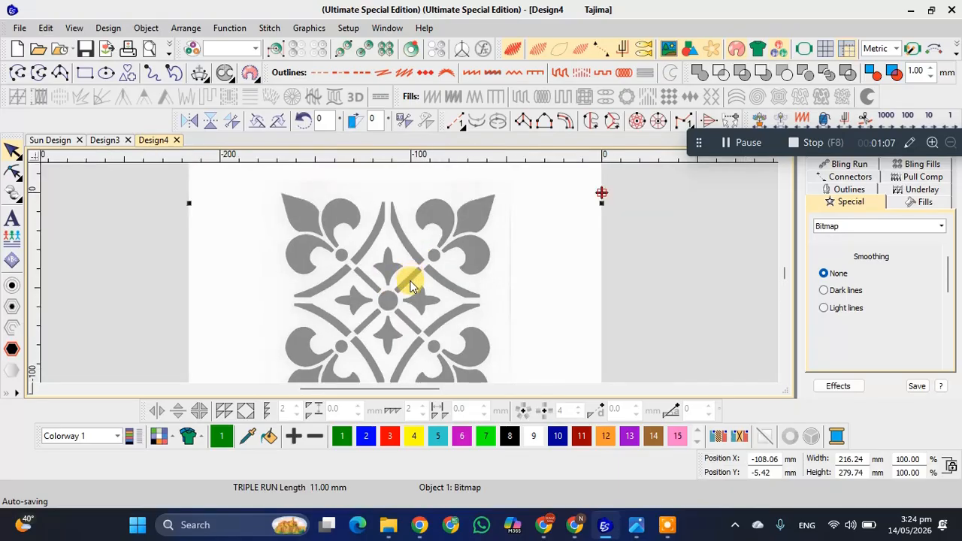
Crop the bitmap to a rectangle of about 128 × 122 mm around the grey ornament and finalize the crop
{"action": "scroll", "coordinate": [411, 278], "scroll_direction": "down", "scroll_amount": 1}
{"action": "left_click", "coordinate": [411, 279]}
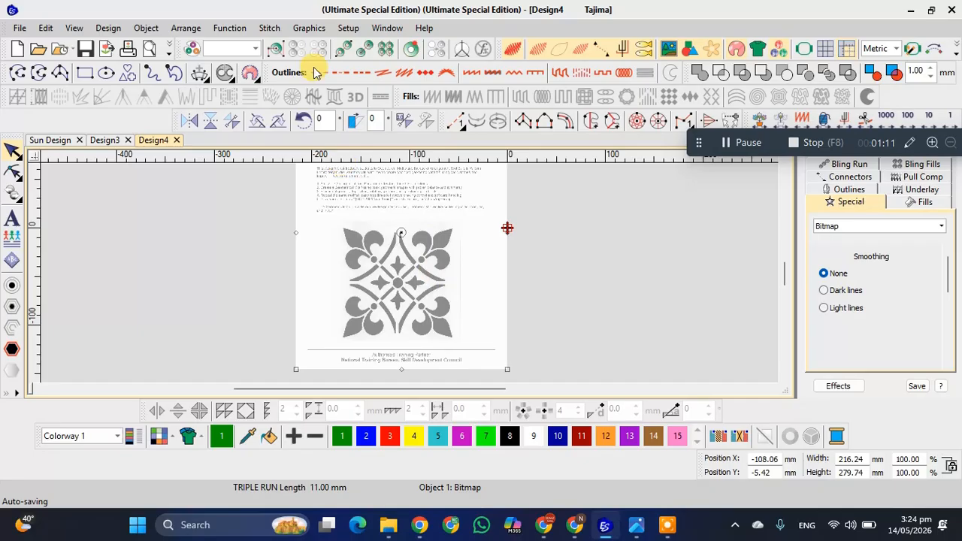
{"action": "left_click", "coordinate": [308, 28]}
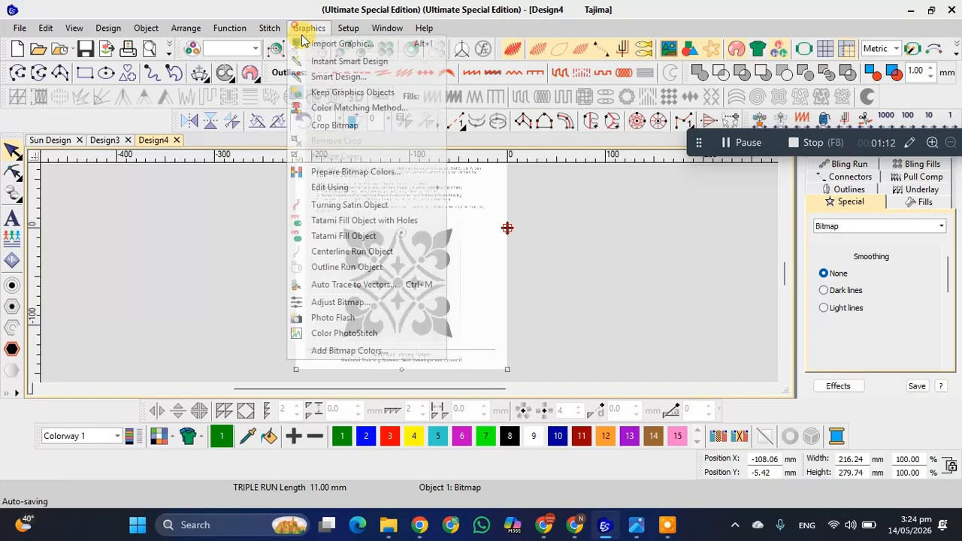
{"action": "left_click", "coordinate": [335, 125]}
{"action": "left_click", "coordinate": [481, 127]}
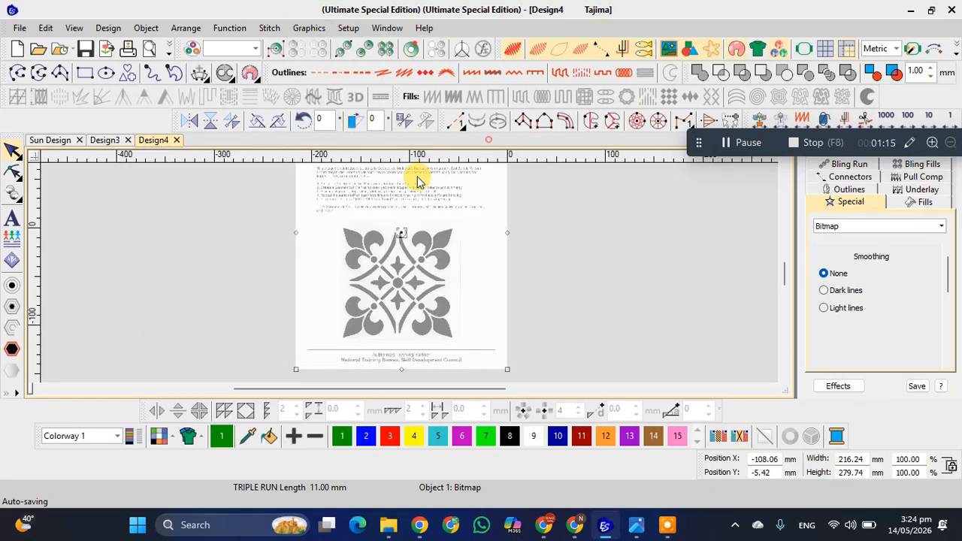
{"action": "left_click_drag", "start_coordinate": [335, 223], "coordinate": [467, 350]}
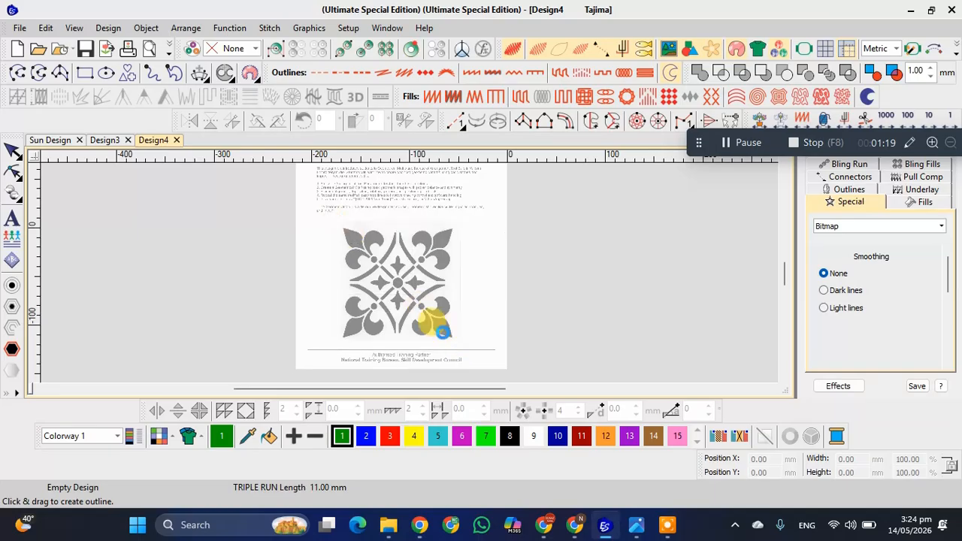
{"action": "left_click", "coordinate": [309, 28]}
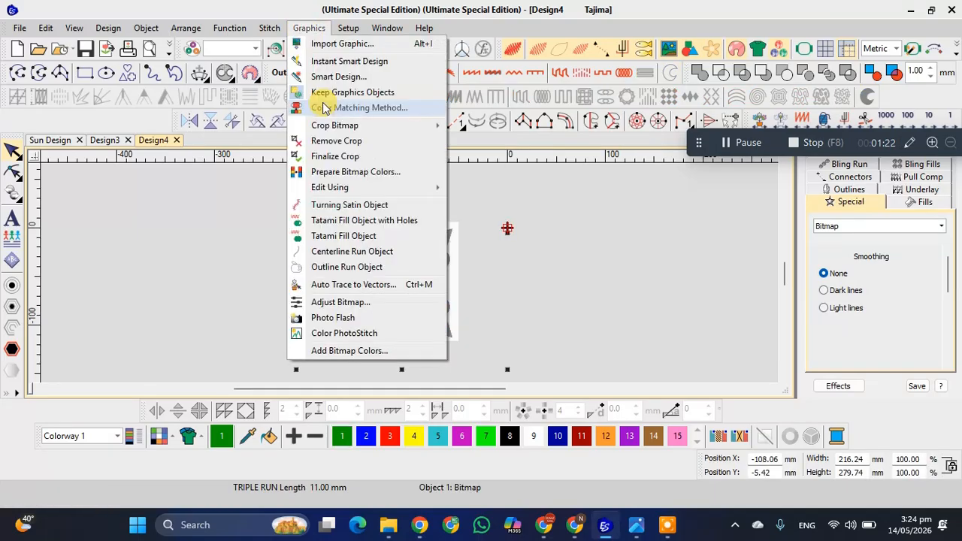
{"action": "left_click", "coordinate": [337, 155]}
{"action": "left_click", "coordinate": [355, 201]}
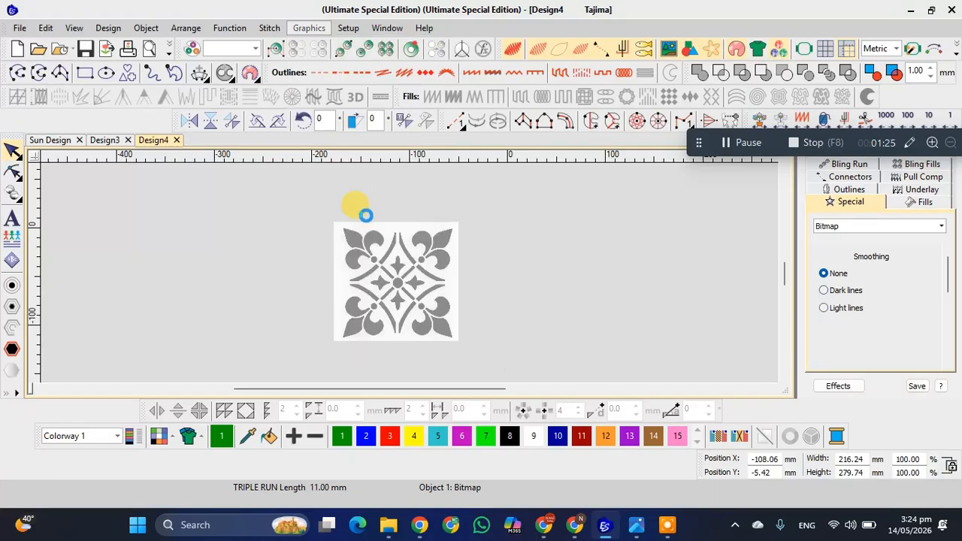
Place a horizontal guide along the ornament's lower edge and a vertical guide along its left edge
{"action": "scroll", "coordinate": [399, 242], "scroll_direction": "up", "scroll_amount": 1}
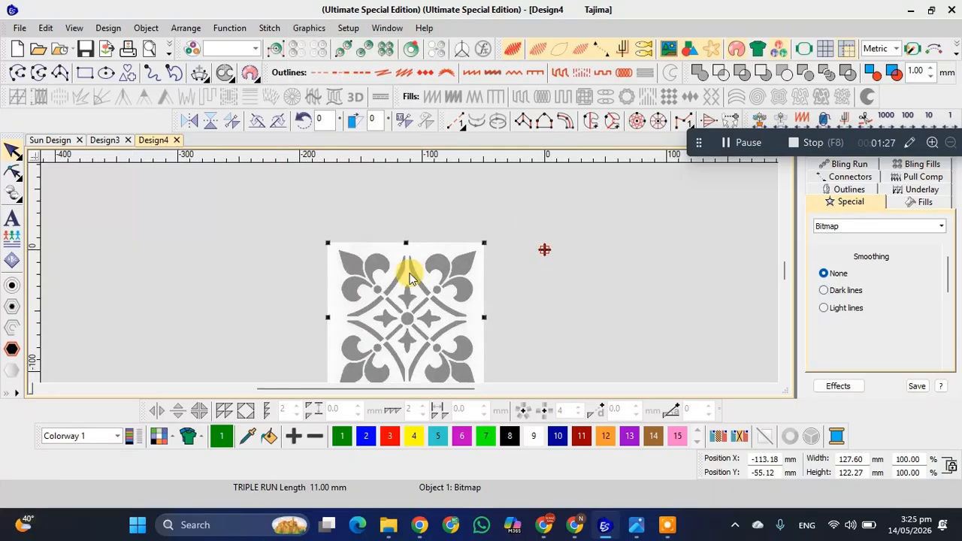
{"action": "scroll", "coordinate": [408, 275], "scroll_direction": "down", "scroll_amount": 2}
{"action": "scroll", "coordinate": [410, 278], "scroll_direction": "up", "scroll_amount": 3}
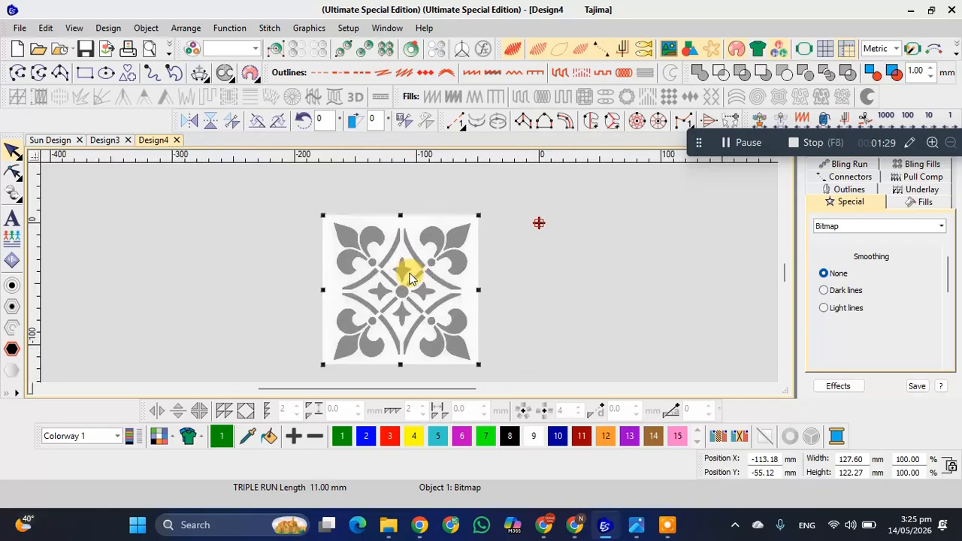
{"action": "scroll", "coordinate": [410, 279], "scroll_direction": "up", "scroll_amount": 1}
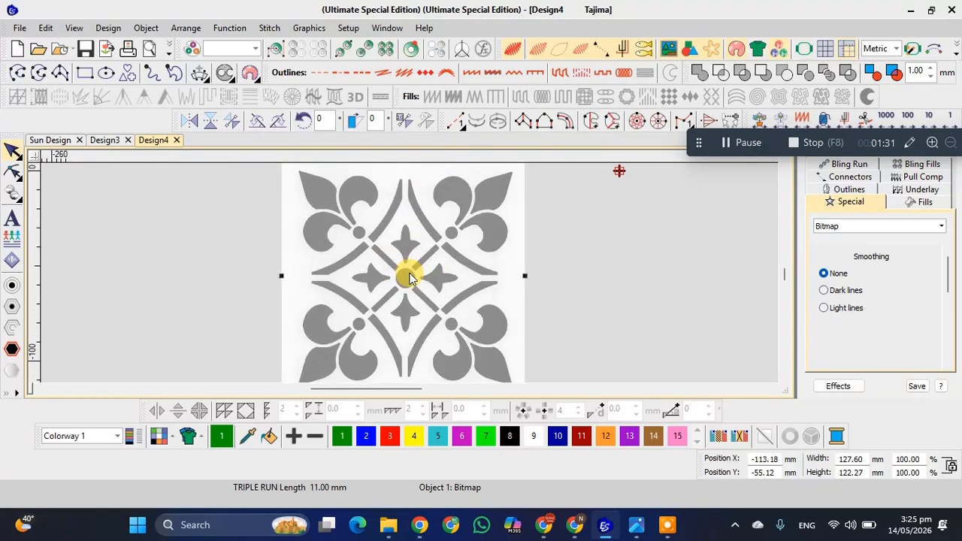
{"action": "scroll", "coordinate": [410, 278], "scroll_direction": "up", "scroll_amount": 1}
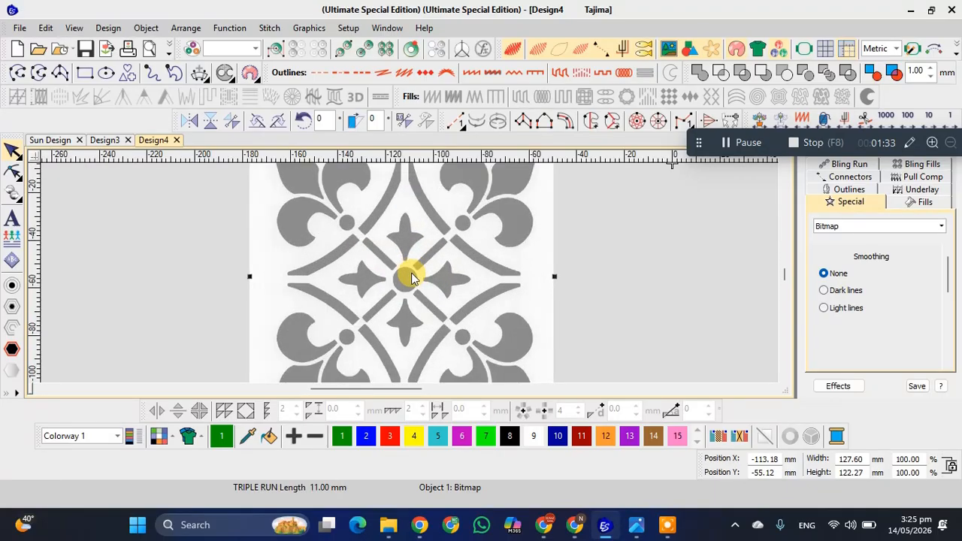
{"action": "scroll", "coordinate": [411, 278], "scroll_direction": "up", "scroll_amount": 1}
{"action": "scroll", "coordinate": [411, 278], "scroll_direction": "down", "scroll_amount": 2}
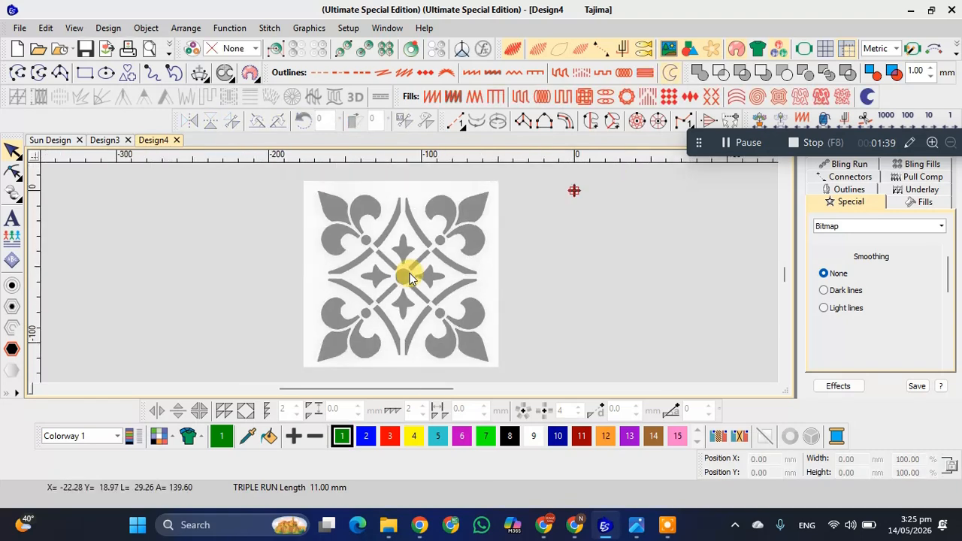
{"action": "left_click", "coordinate": [34, 314]}
{"action": "left_click_drag", "start_coordinate": [36, 316], "coordinate": [35, 361]}
{"action": "left_click_drag", "start_coordinate": [299, 155], "coordinate": [317, 153]}
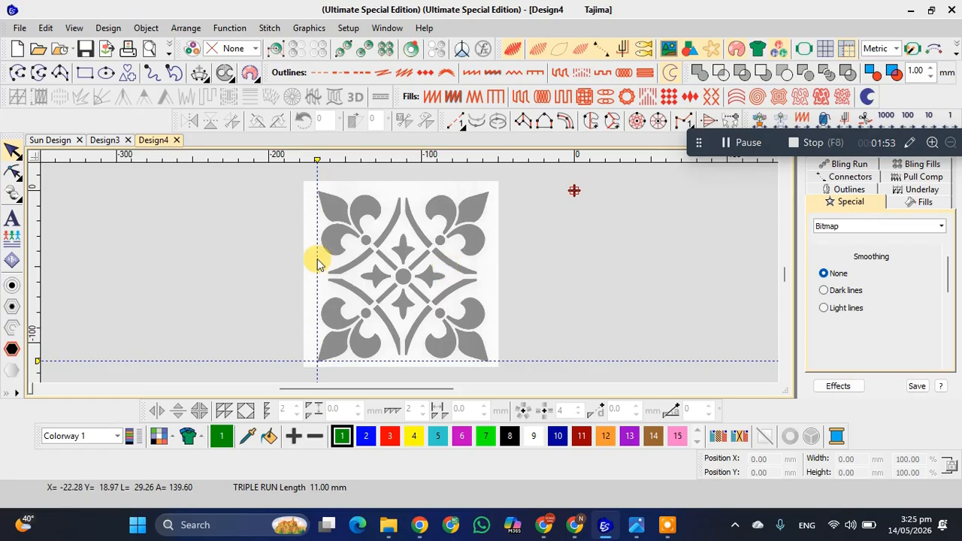
Resize the cropped bitmap proportionally to a width of 100 mm by scaling it to 78.37 %
{"action": "left_click", "coordinate": [461, 278]}
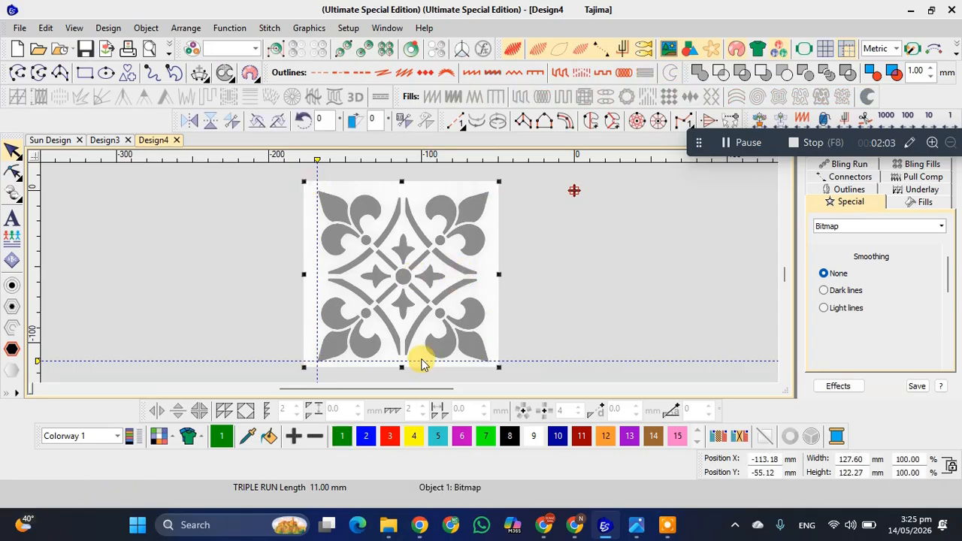
{"action": "double_click", "coordinate": [866, 459]}
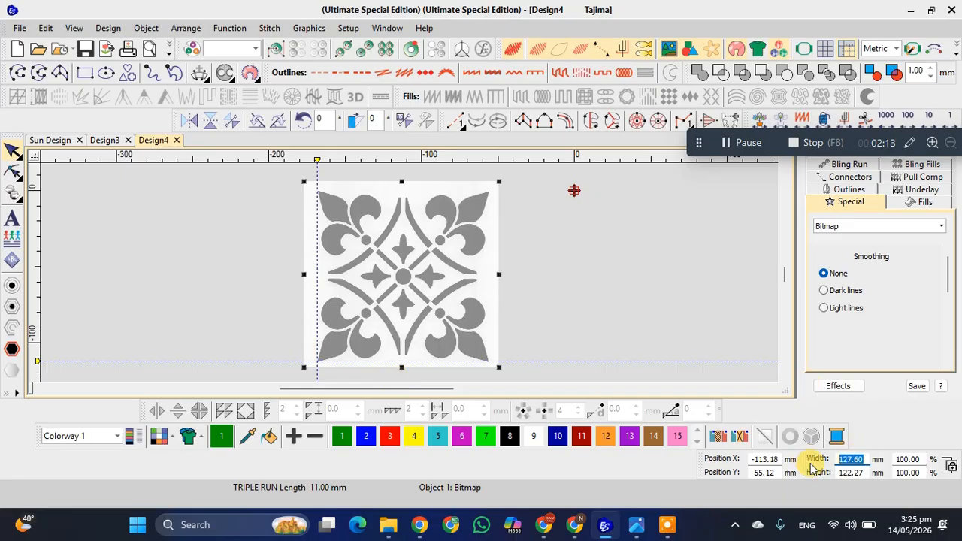
{"action": "type", "text": "100"}
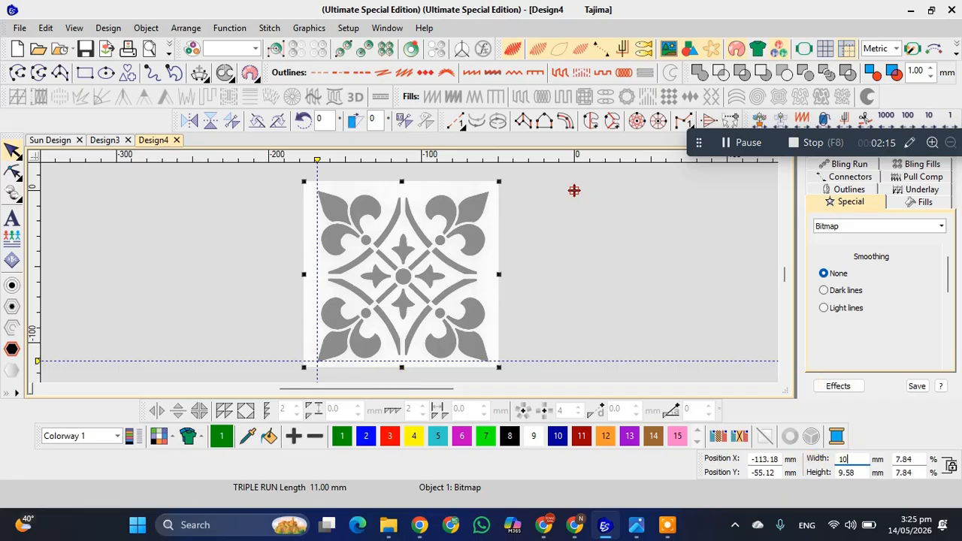
{"action": "key", "text": "Tab"}
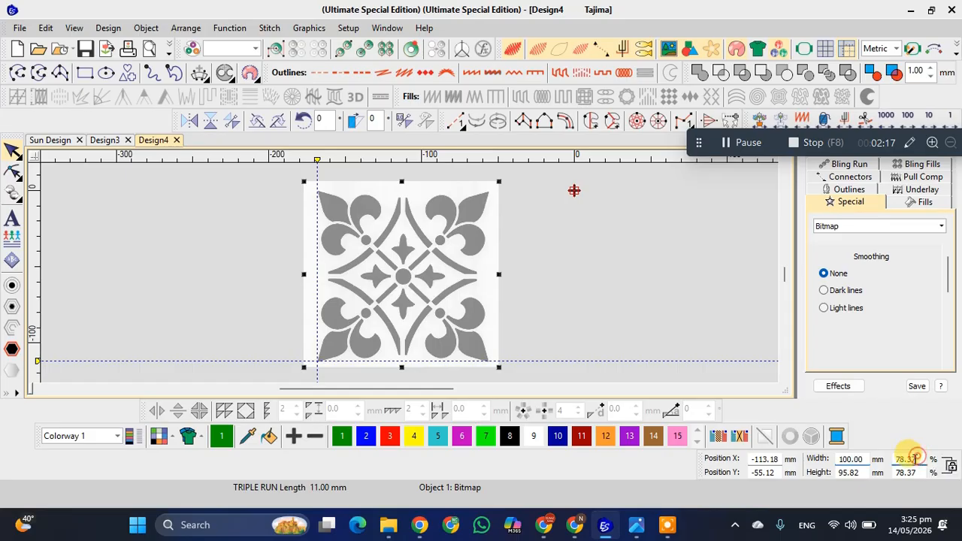
{"action": "key", "text": "ctrl+c"}
{"action": "left_click", "coordinate": [508, 337]}
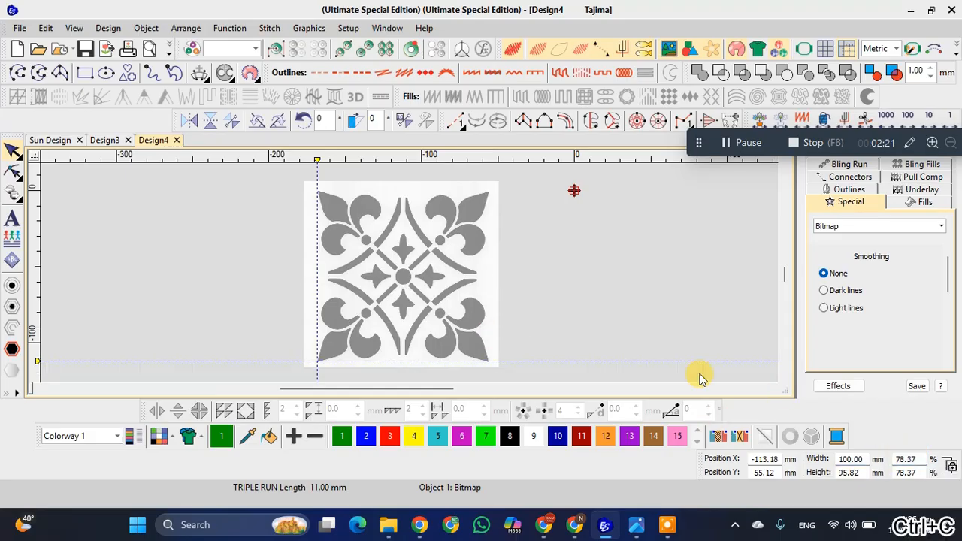
{"action": "left_click", "coordinate": [418, 308]}
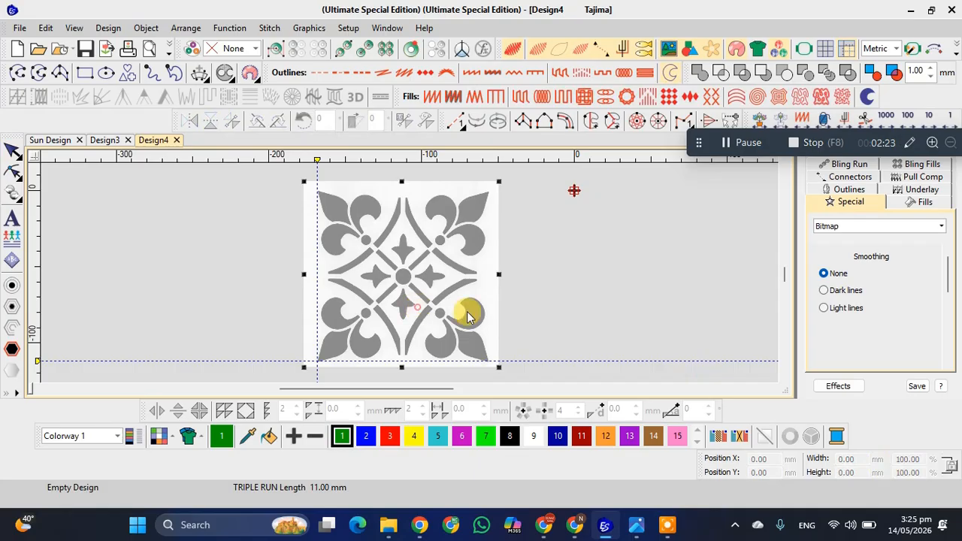
{"action": "left_click", "coordinate": [908, 459]}
{"action": "key", "text": "ctrl+v"}
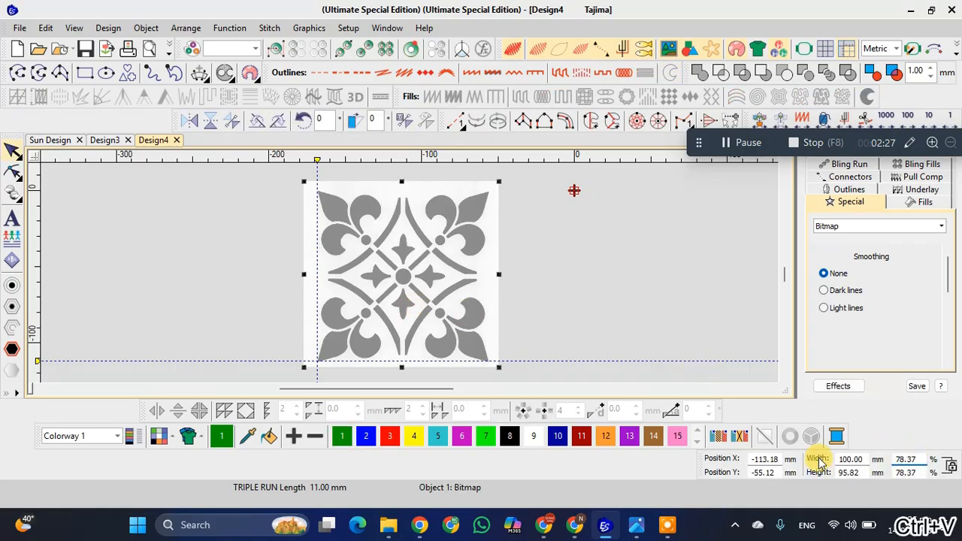
{"action": "key", "text": "Return"}
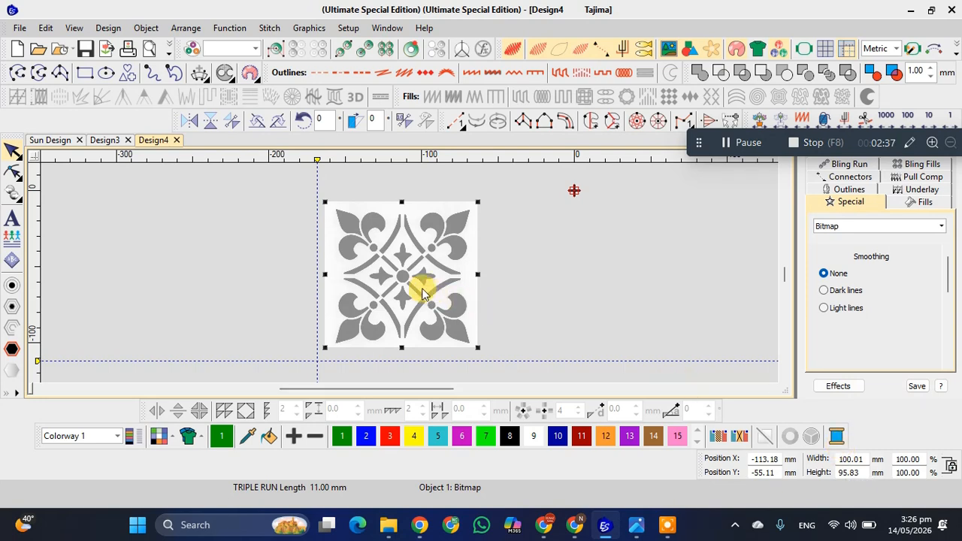
{"action": "left_click", "coordinate": [403, 278]}
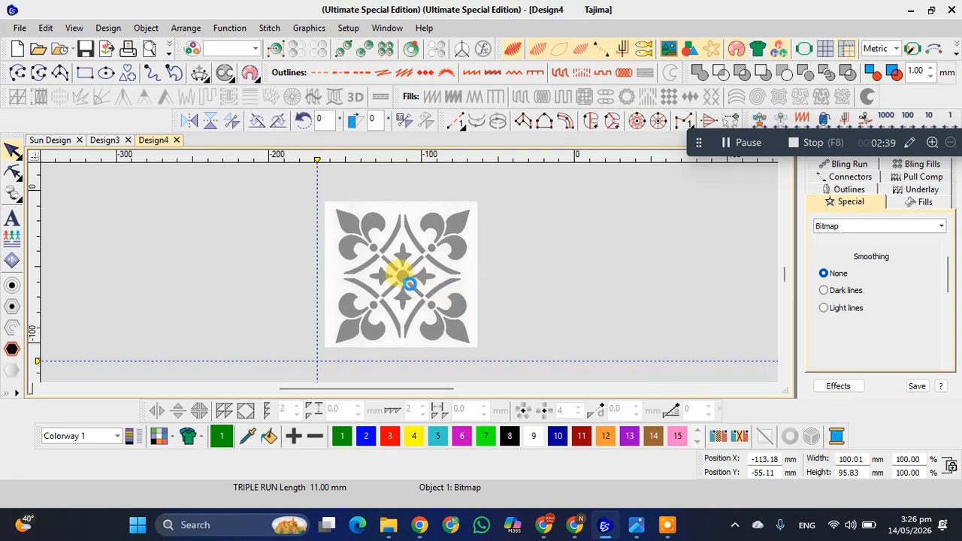
Draw a vector outline circle about 8.2 mm in diameter over the ornament's central dot
{"action": "scroll", "coordinate": [406, 278], "scroll_direction": "up", "scroll_amount": 2}
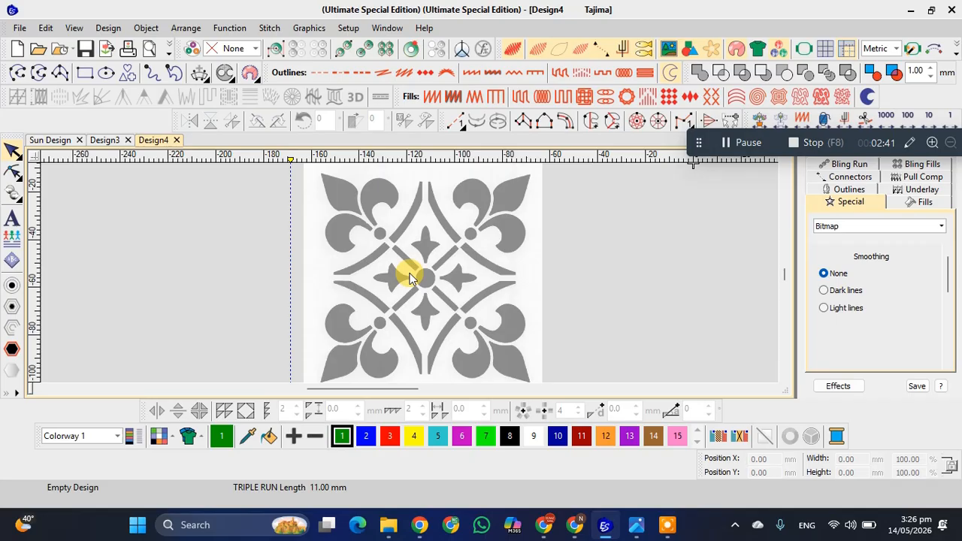
{"action": "scroll", "coordinate": [410, 278], "scroll_direction": "up", "scroll_amount": 4}
{"action": "scroll", "coordinate": [410, 278], "scroll_direction": "down", "scroll_amount": 3}
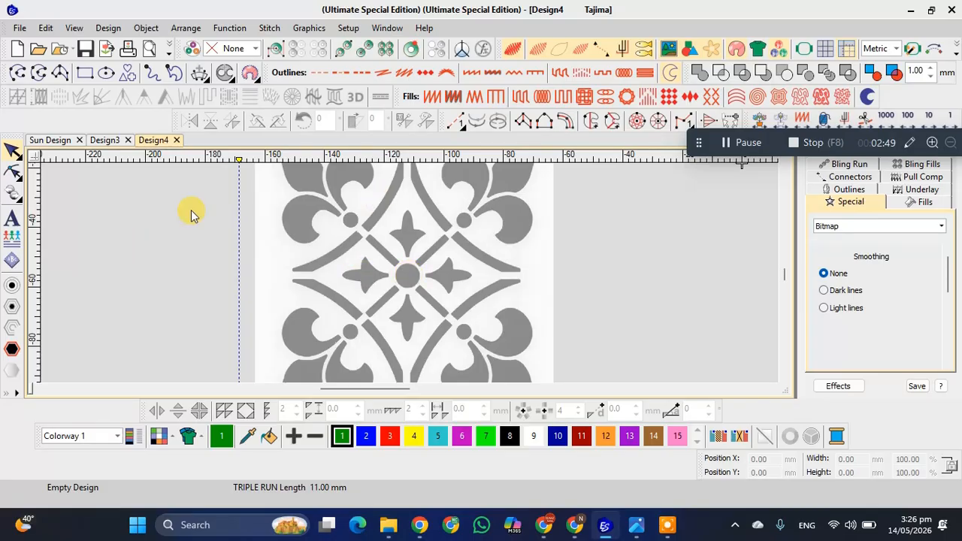
{"action": "scroll", "coordinate": [408, 273], "scroll_direction": "up", "scroll_amount": 1}
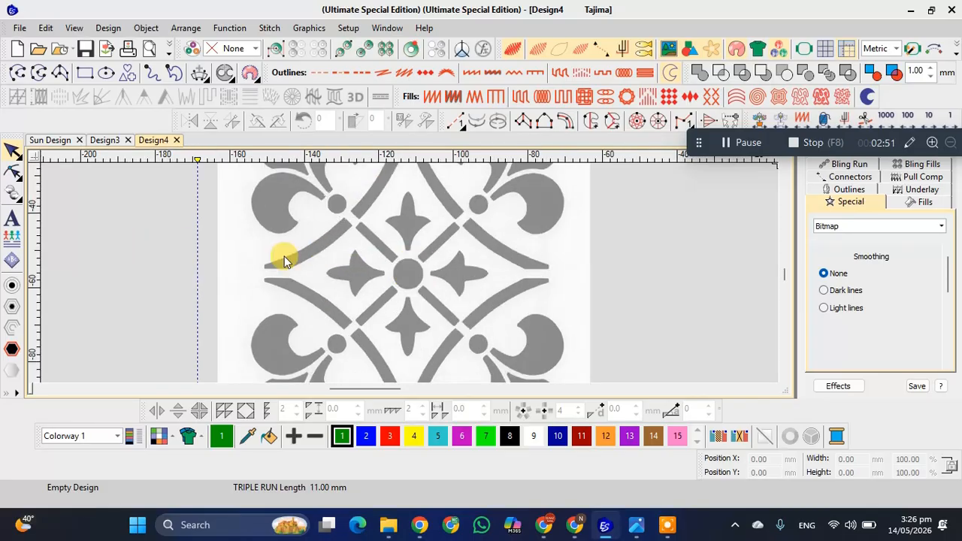
{"action": "scroll", "coordinate": [284, 259], "scroll_direction": "up", "scroll_amount": 1}
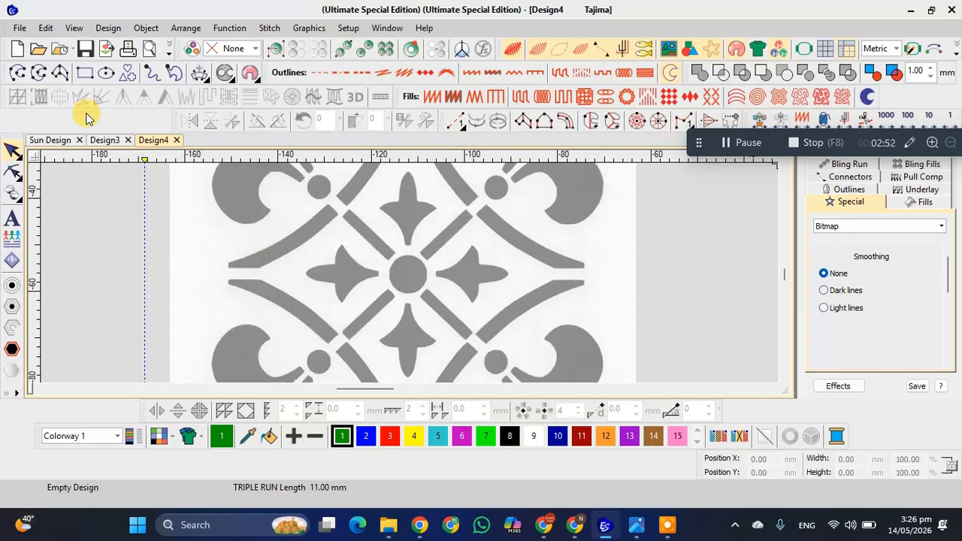
{"action": "left_click", "coordinate": [106, 73]}
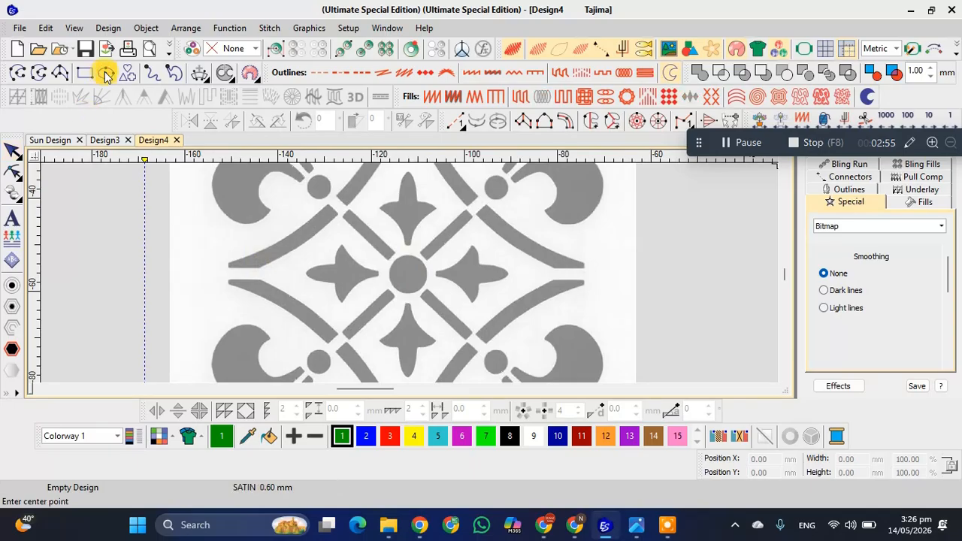
{"action": "left_click", "coordinate": [669, 74]}
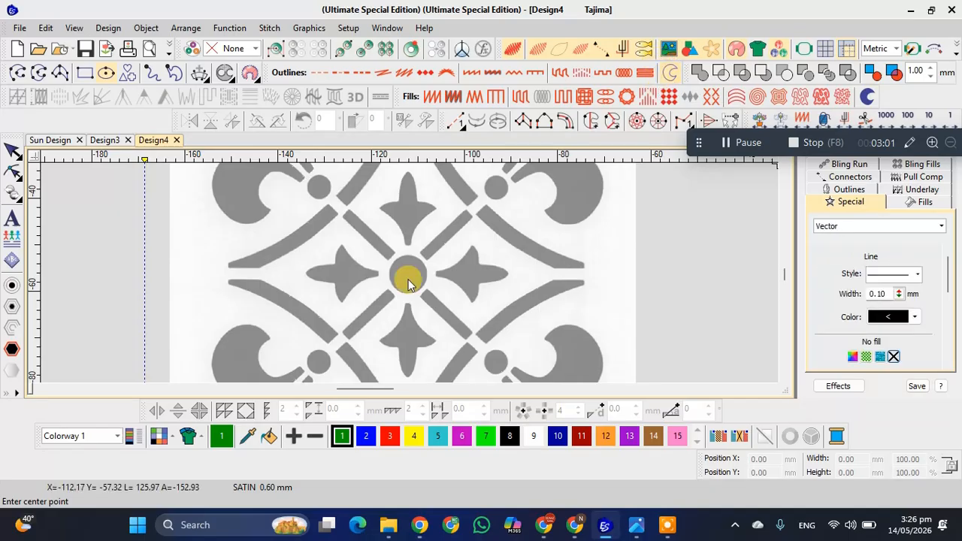
{"action": "scroll", "coordinate": [410, 268], "scroll_direction": "up", "scroll_amount": 2}
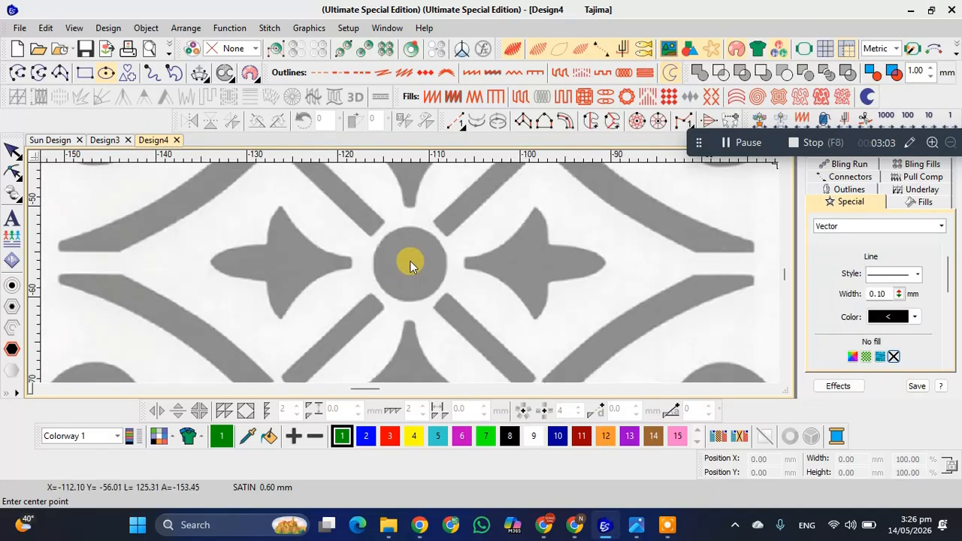
{"action": "left_click", "coordinate": [410, 263]}
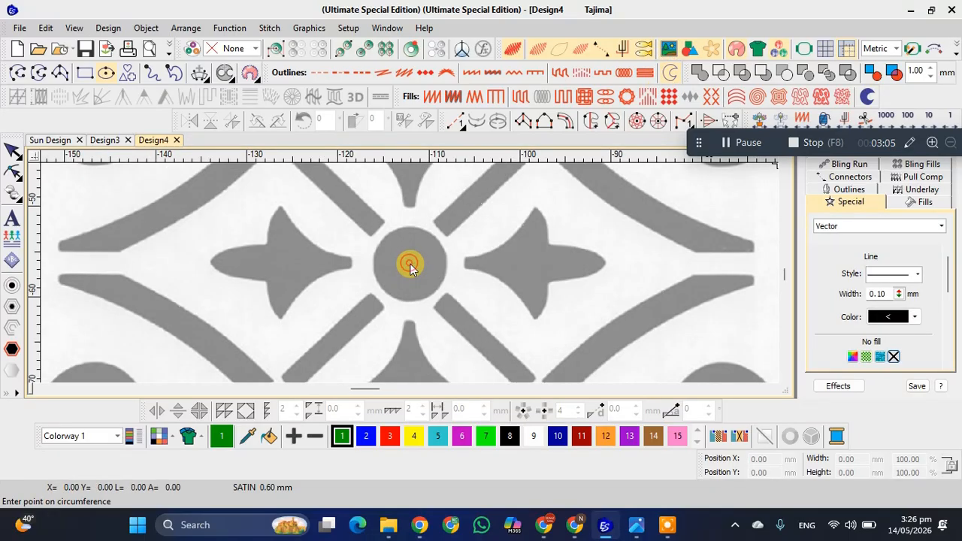
{"action": "left_click", "coordinate": [430, 298]}
{"action": "key", "text": "Return"}
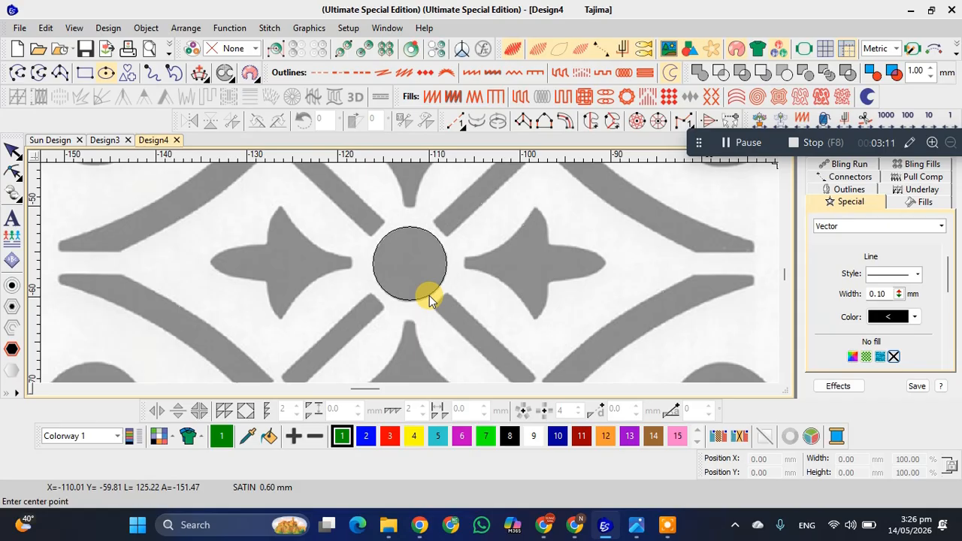
{"action": "key", "text": "Escape"}
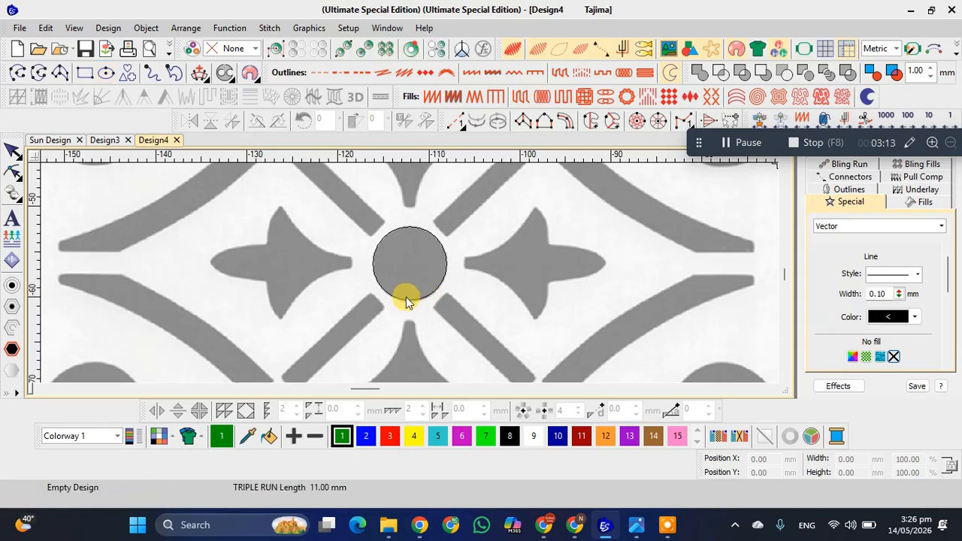
{"action": "left_click", "coordinate": [407, 271]}
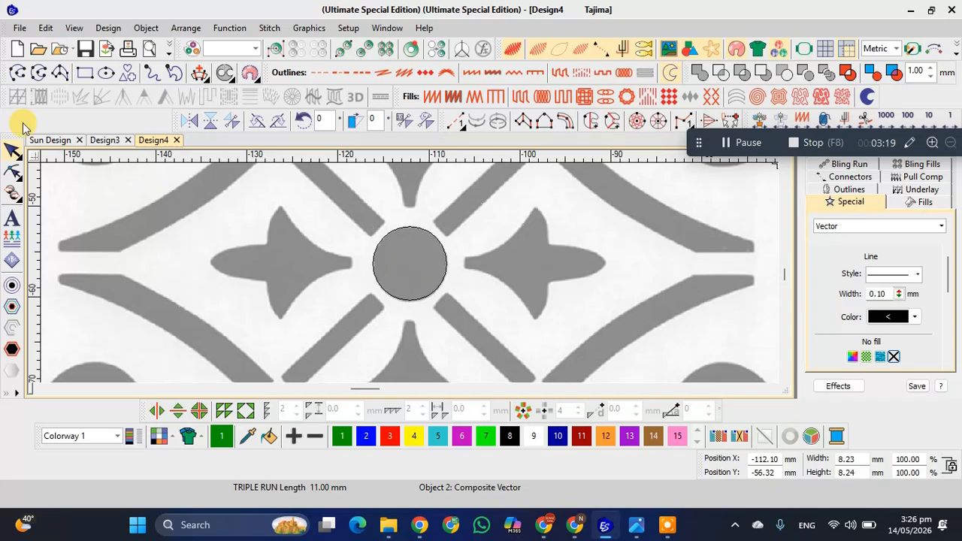
Draw a horizontal vector line about 7 mm long along the upper side of the left petal shape
{"action": "left_click", "coordinate": [17, 72]}
{"action": "left_click", "coordinate": [212, 245]}
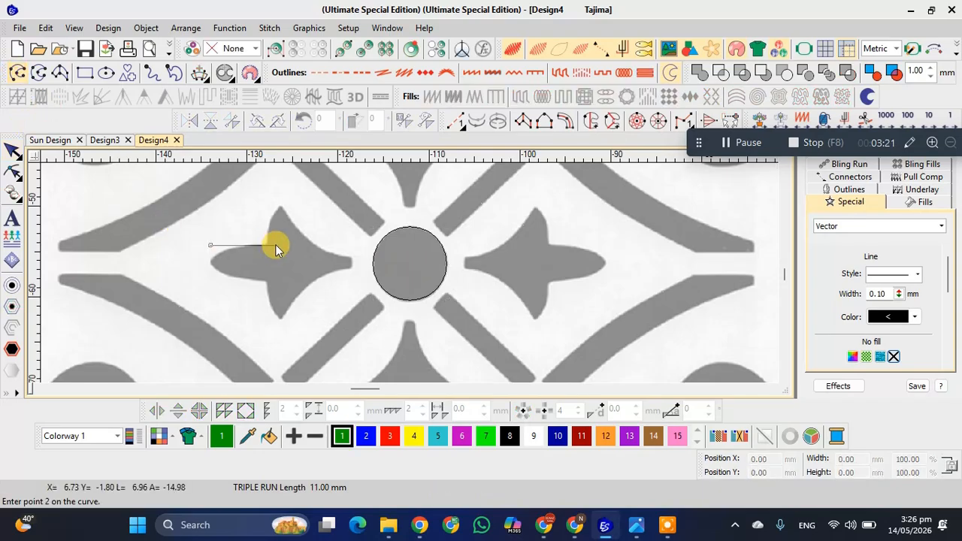
{"action": "left_click", "coordinate": [276, 245]}
{"action": "key", "text": "Return"}
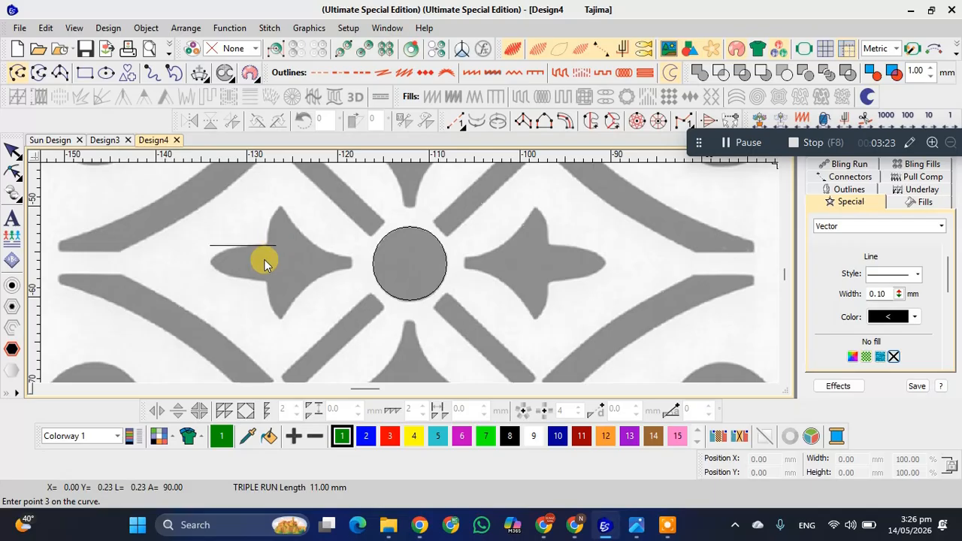
{"action": "key", "text": "Escape"}
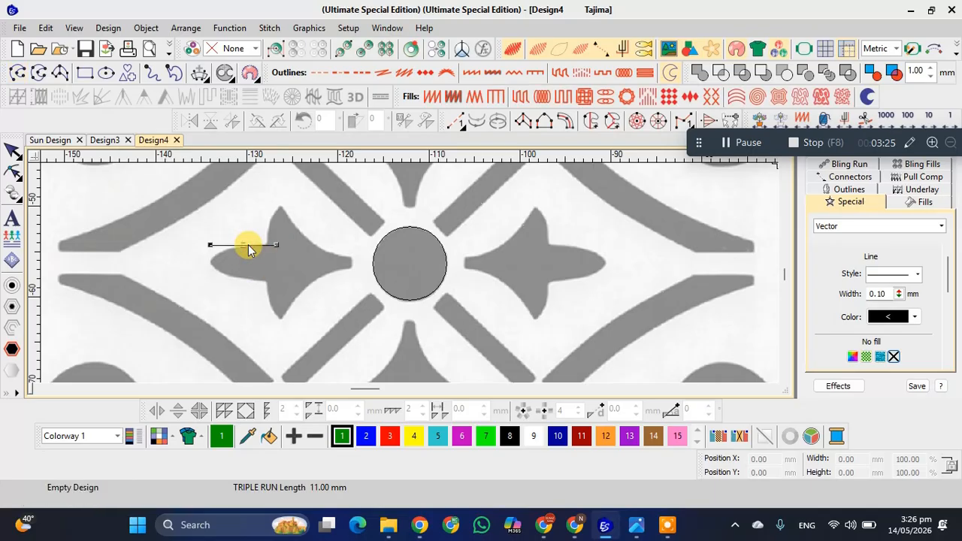
Duplicate the horizontal vector line over the left petal and rotate the copy 90° so it stands vertical
{"action": "left_click", "coordinate": [248, 247]}
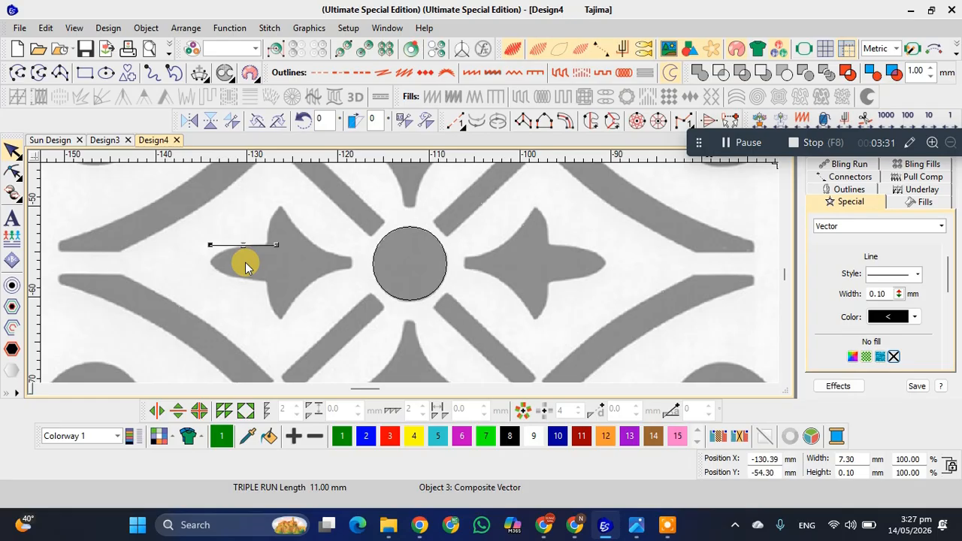
{"action": "key", "text": "ctrl+d"}
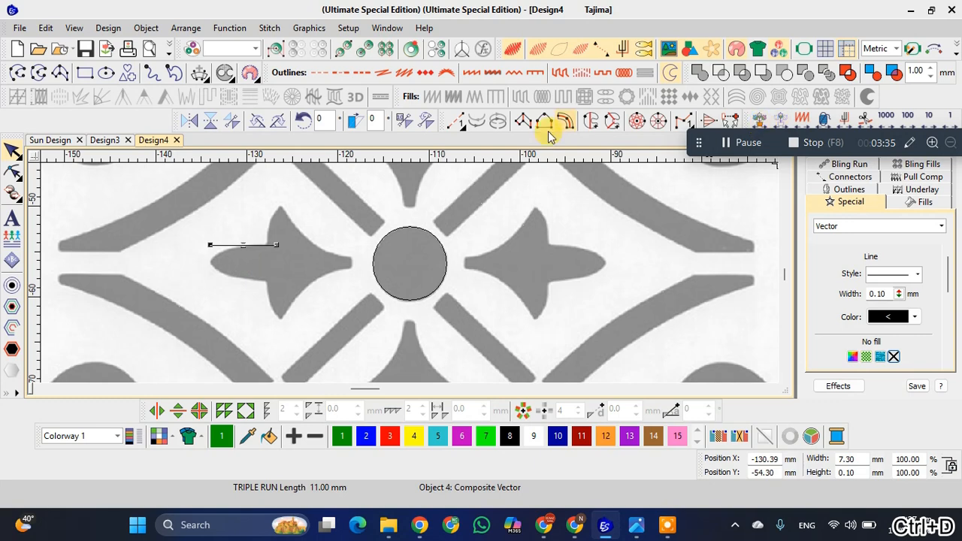
{"action": "left_click", "coordinate": [277, 122]}
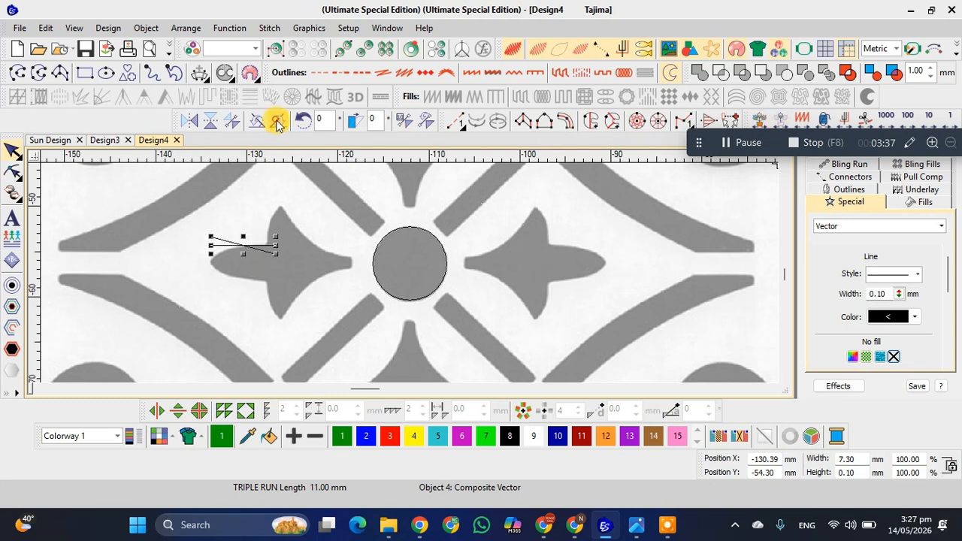
{"action": "left_click", "coordinate": [276, 121]}
{"action": "left_click", "coordinate": [277, 121]}
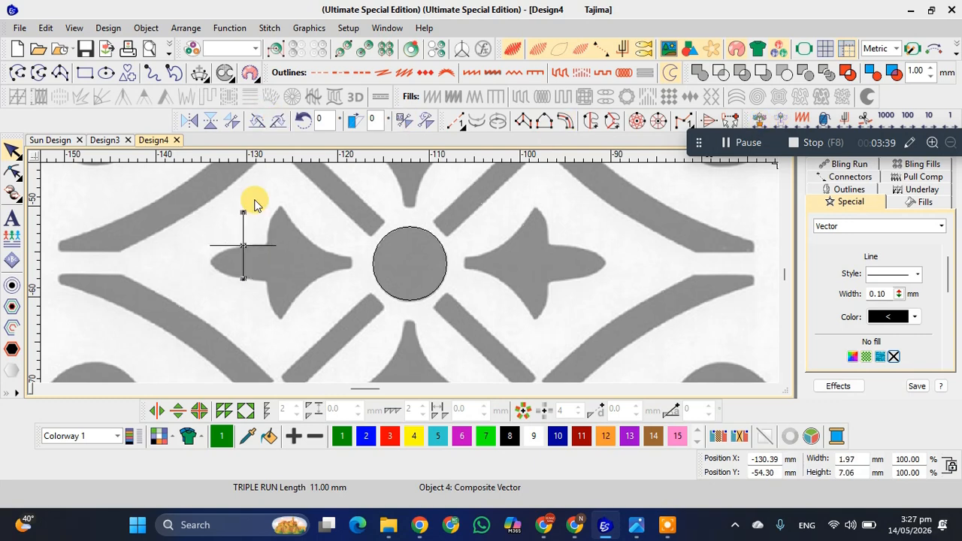
Centre the horizontal and vertical lines on the ornament's central circle, aligning all three objects in both directions
{"action": "left_click", "coordinate": [255, 245], "text": "ctrl"}
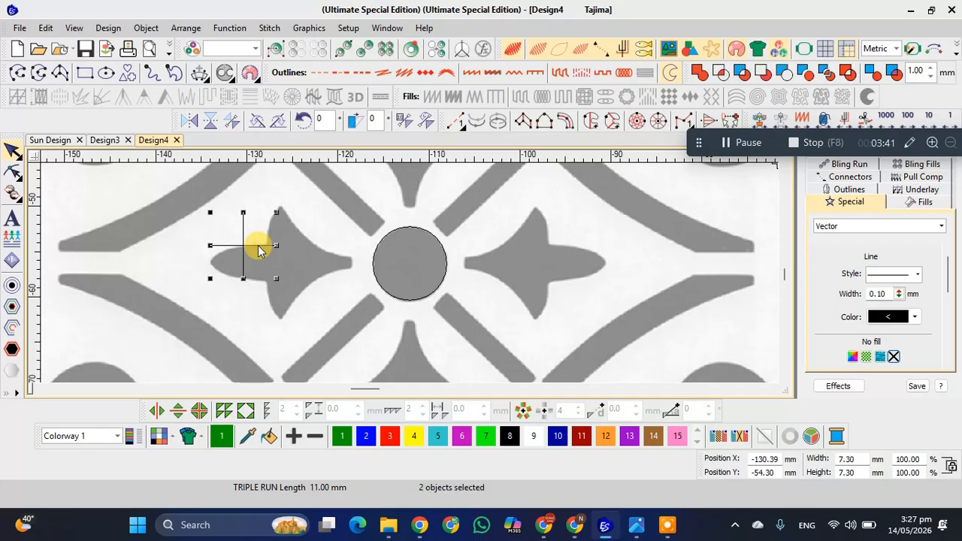
{"action": "left_click", "coordinate": [248, 215]}
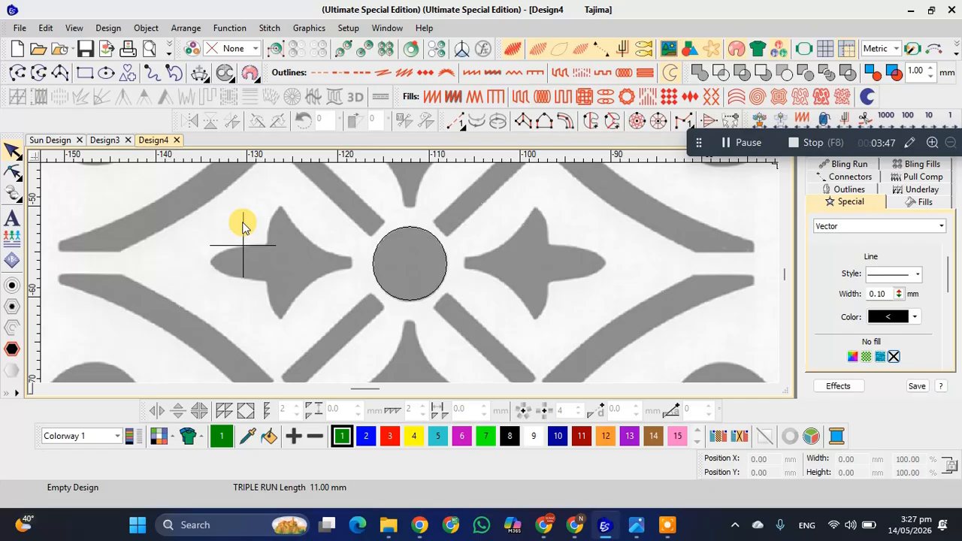
{"action": "left_click", "coordinate": [243, 220]}
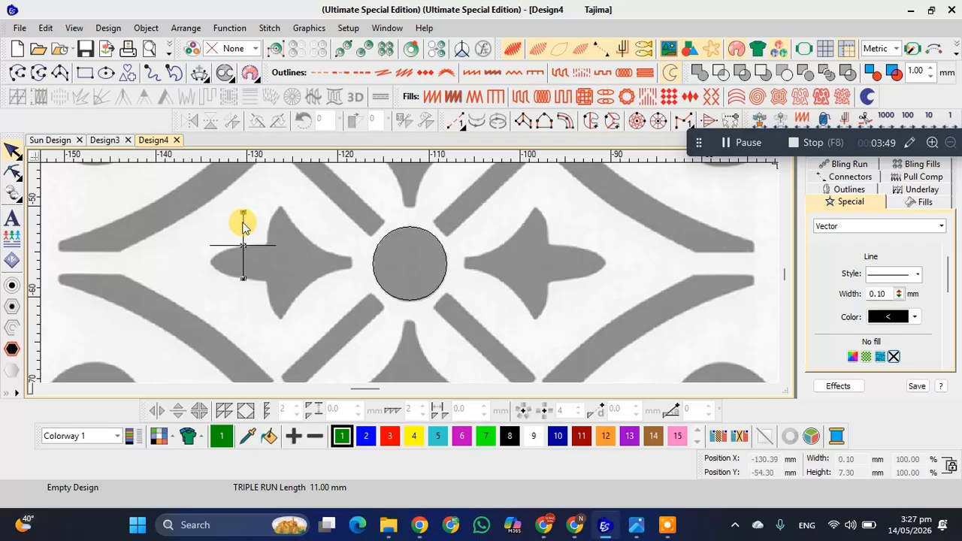
{"action": "left_click", "coordinate": [265, 246]}
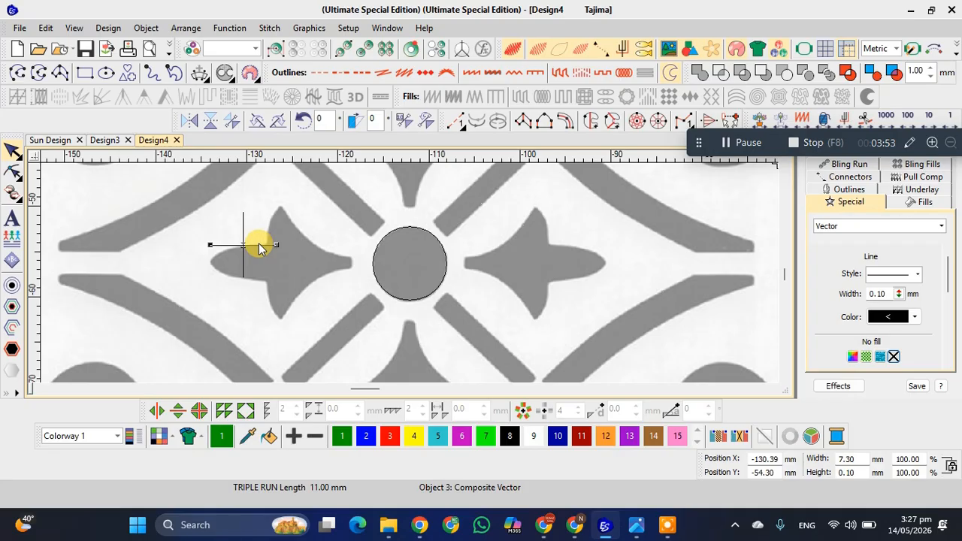
{"action": "left_click", "coordinate": [257, 247]}
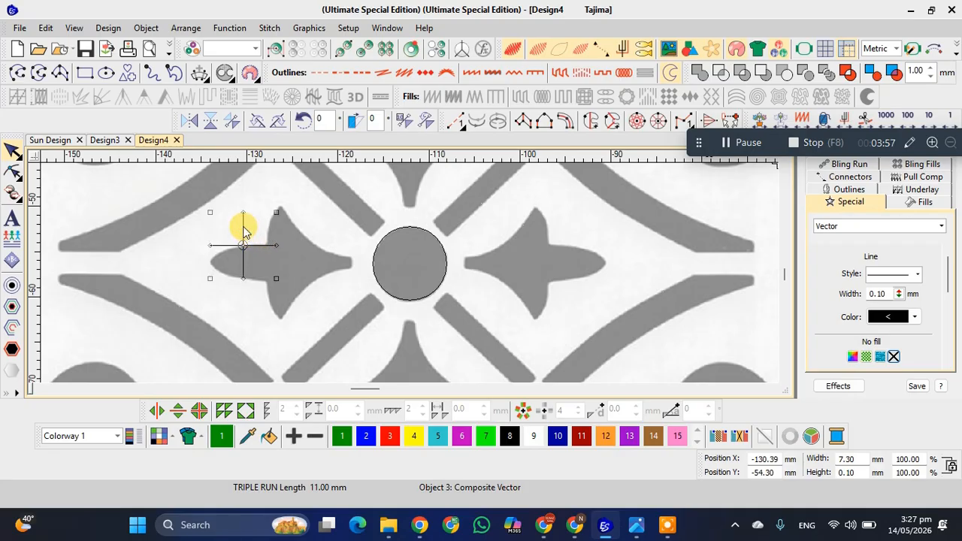
{"action": "left_click", "coordinate": [242, 228], "text": "ctrl"}
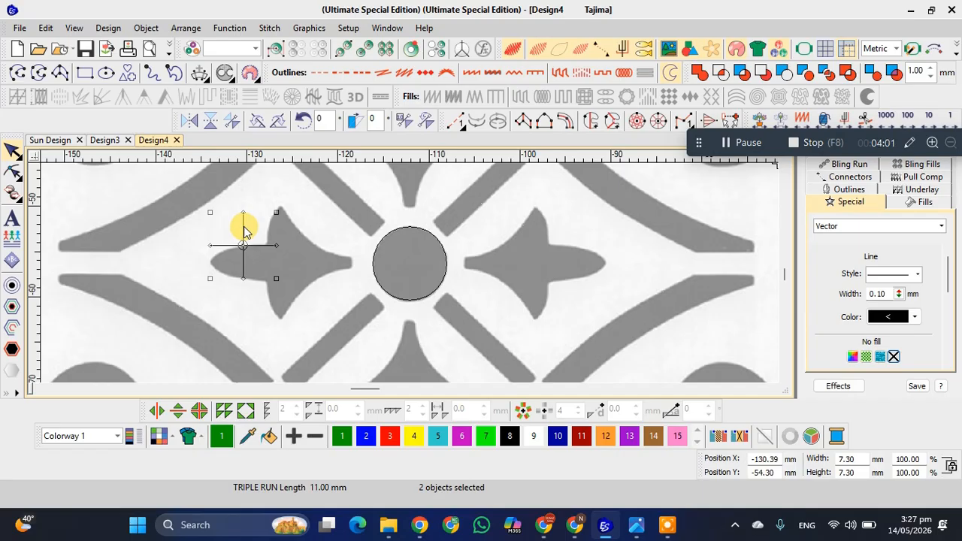
{"action": "left_click", "coordinate": [421, 227], "text": "ctrl"}
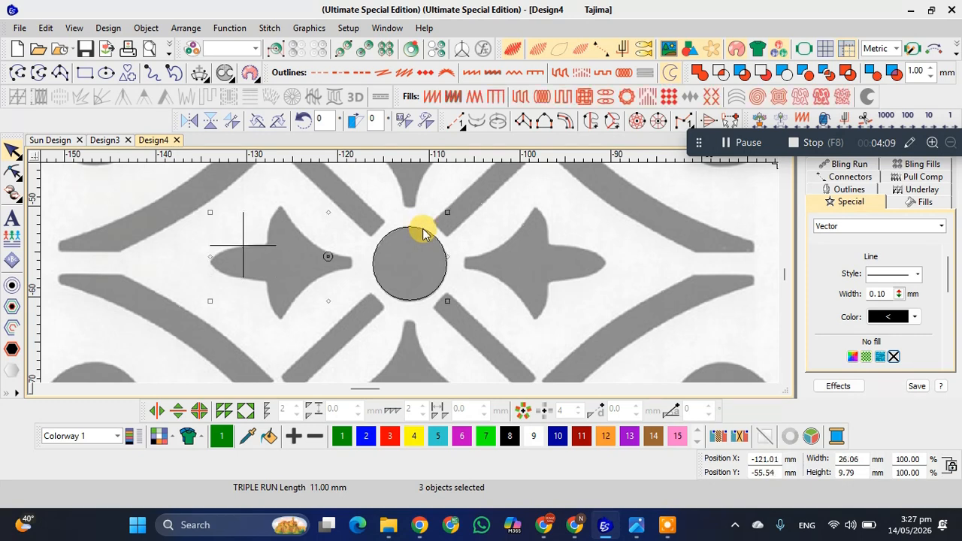
{"action": "key", "text": "ctrl+w"}
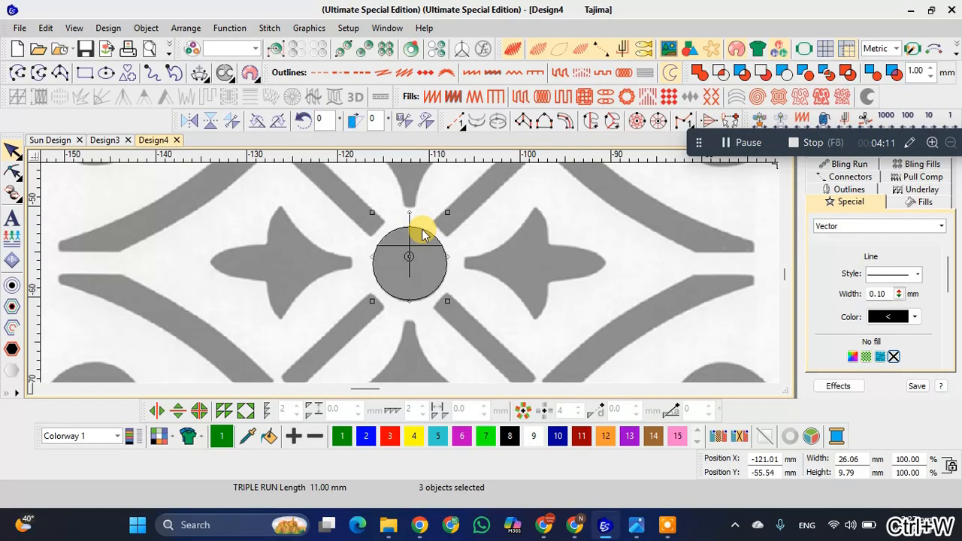
{"action": "key", "text": "ctrl+w"}
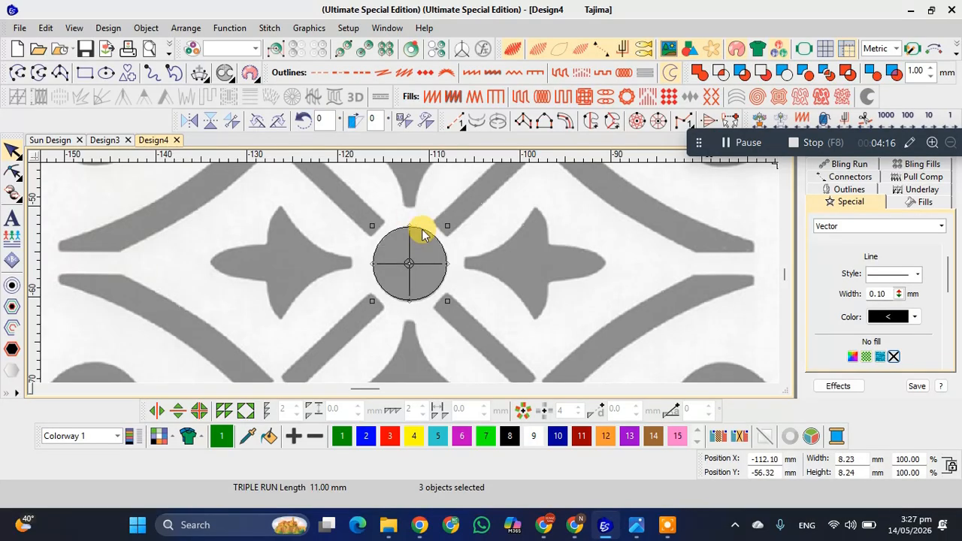
{"action": "left_click", "coordinate": [466, 237]}
{"action": "key", "text": "Delete"}
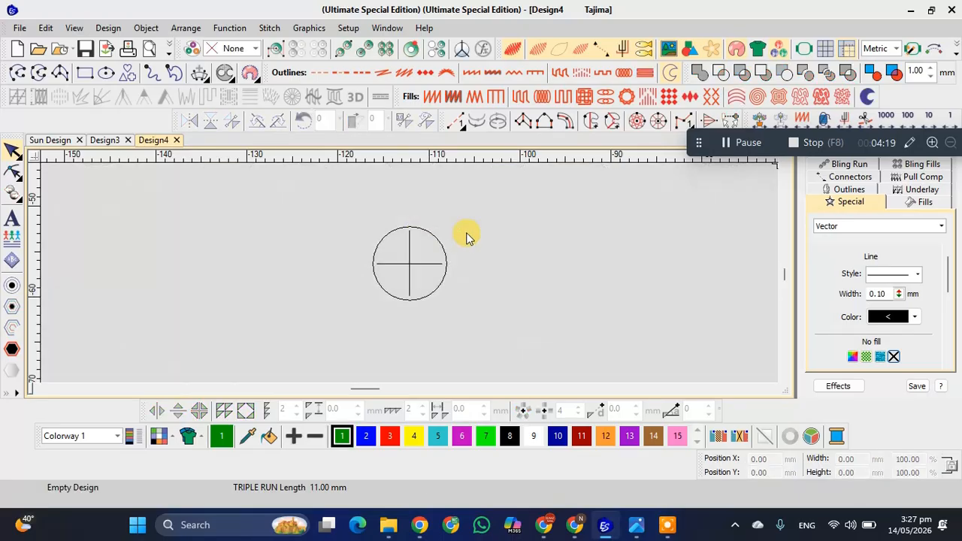
{"action": "key", "text": "ctrl+z"}
{"action": "key", "text": "Delete"}
{"action": "key", "text": "ctrl+z"}
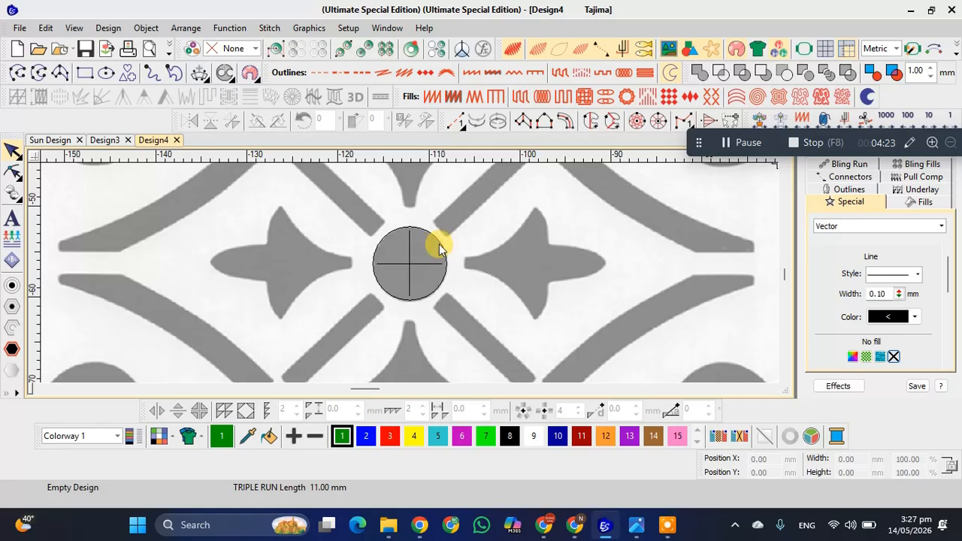
Duplicate the central circle and enlarge the copy from its centre to about 81.5 mm in diameter
{"action": "left_click", "coordinate": [441, 248]}
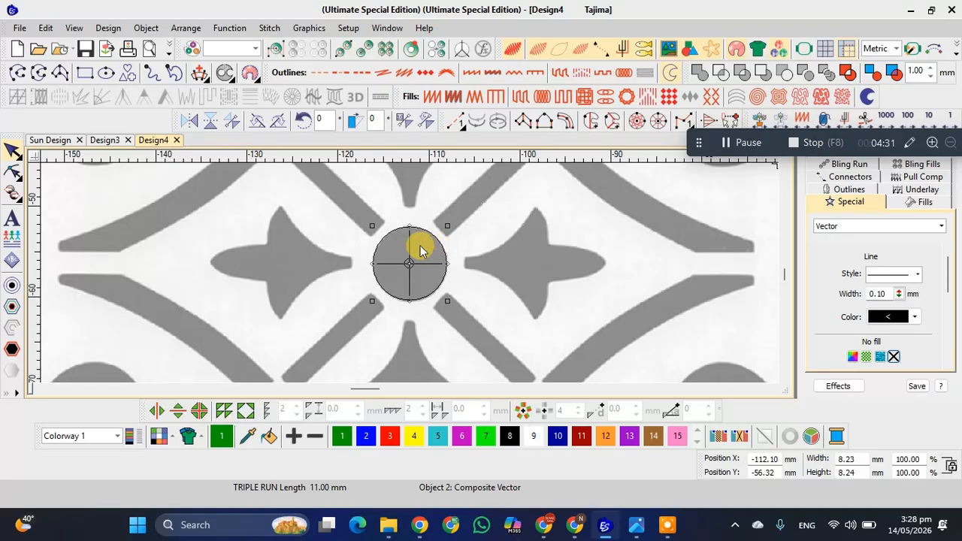
{"action": "scroll", "coordinate": [409, 278], "scroll_direction": "down", "scroll_amount": 1}
{"action": "scroll", "coordinate": [410, 278], "scroll_direction": "down", "scroll_amount": 1}
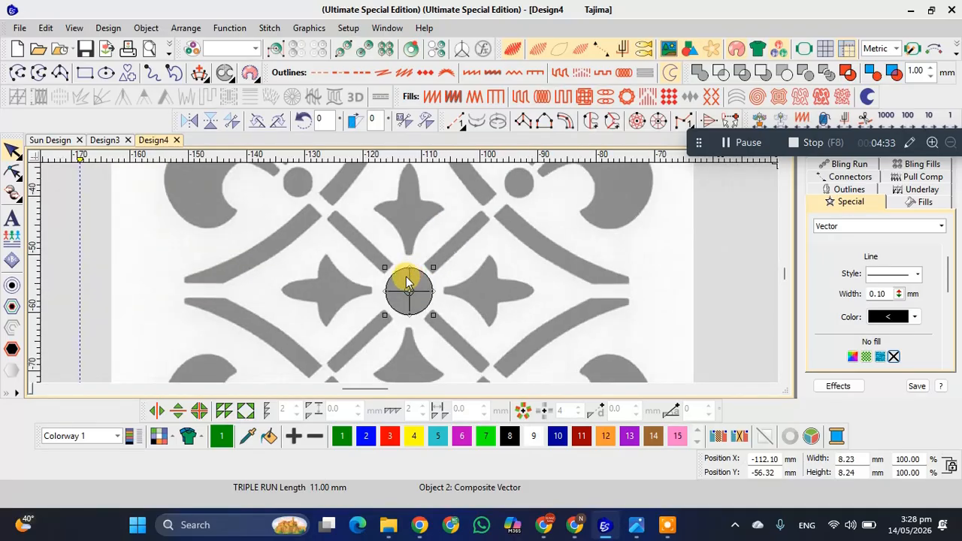
{"action": "key", "text": "Escape"}
{"action": "scroll", "coordinate": [409, 278], "scroll_direction": "down", "scroll_amount": 1}
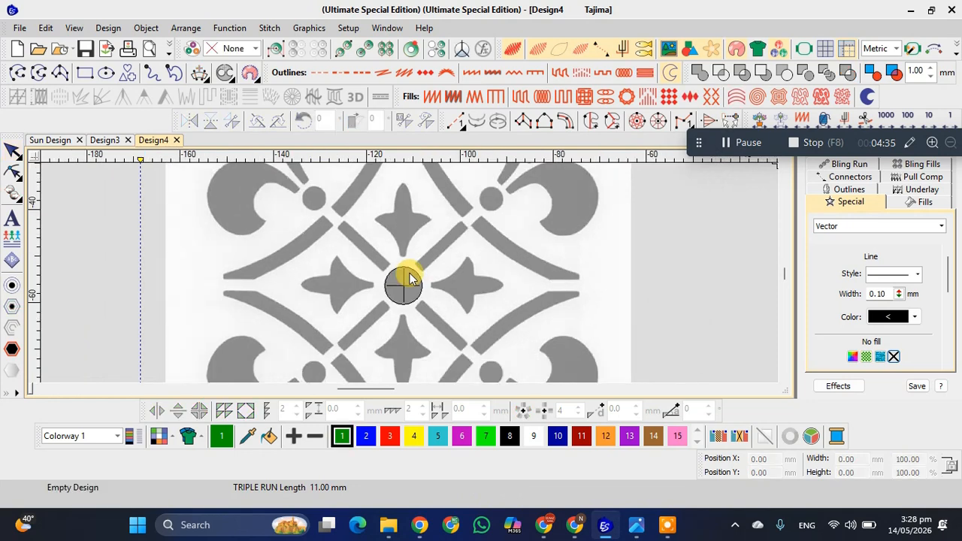
{"action": "scroll", "coordinate": [410, 278], "scroll_direction": "down", "scroll_amount": 1}
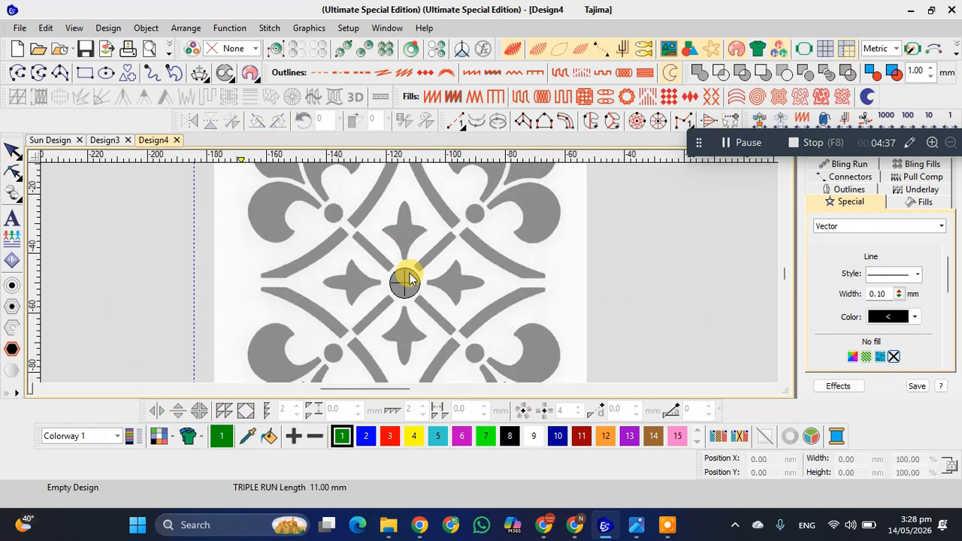
{"action": "scroll", "coordinate": [411, 284], "scroll_direction": "down", "scroll_amount": 1}
{"action": "left_click", "coordinate": [418, 295]}
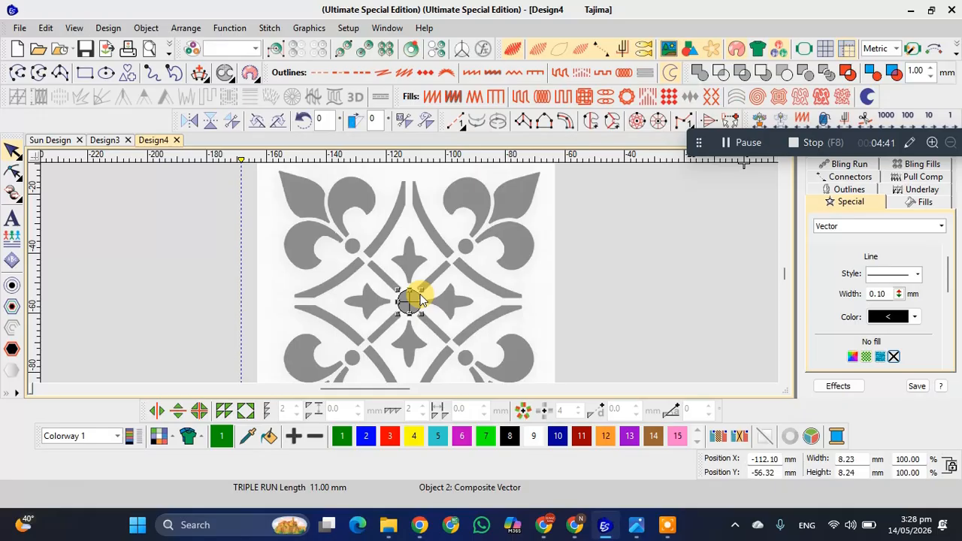
{"action": "key", "text": "ctrl+d"}
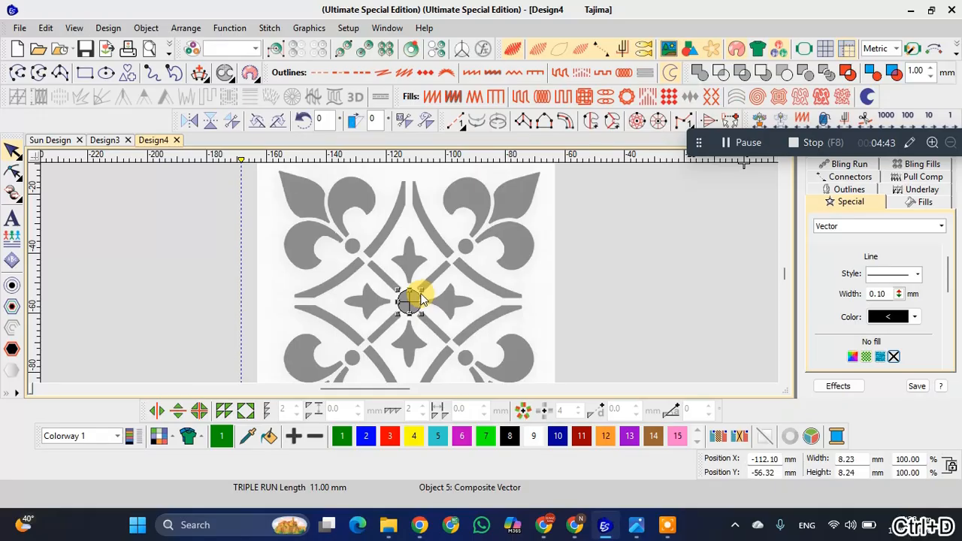
{"action": "left_click_drag", "start_coordinate": [423, 288], "coordinate": [531, 181]}
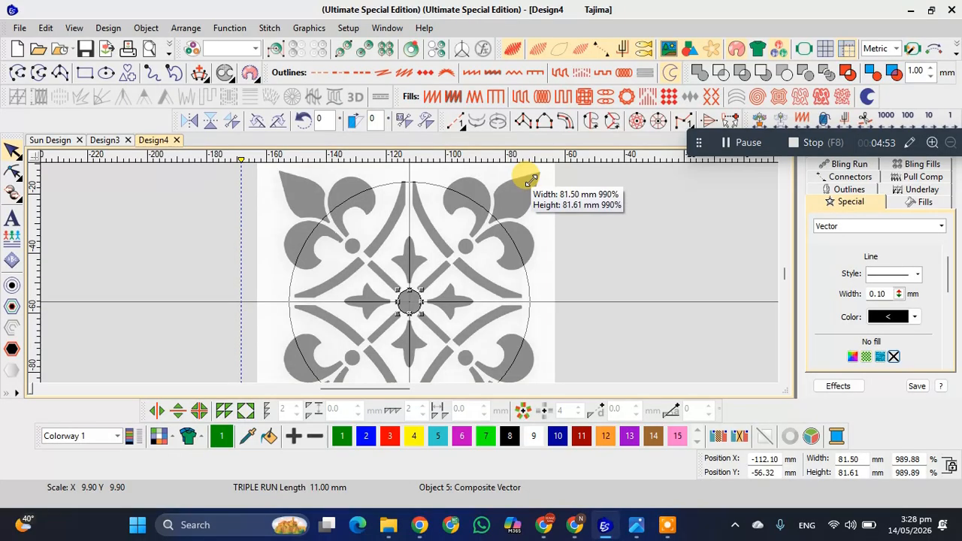
{"action": "left_click_drag", "start_coordinate": [530, 180], "coordinate": [530, 181]}
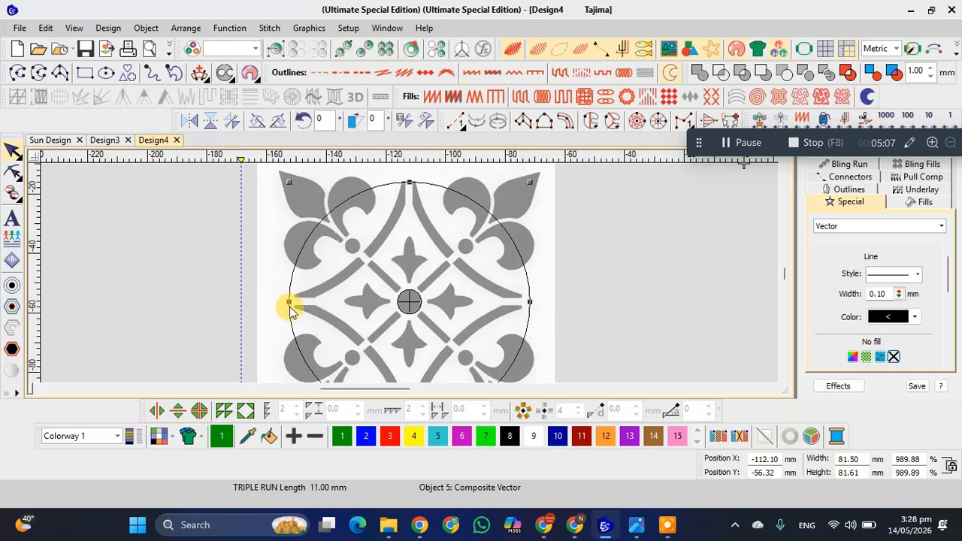
Enlarge the two crossing centre lines together from their centre to about 92.7 mm in width and height
{"action": "left_click", "coordinate": [409, 301]}
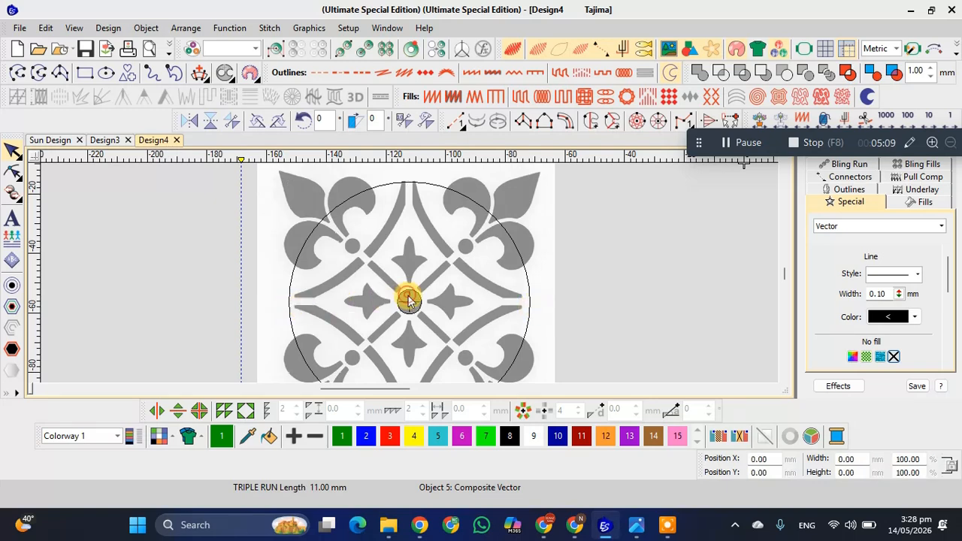
{"action": "left_click", "coordinate": [411, 300]}
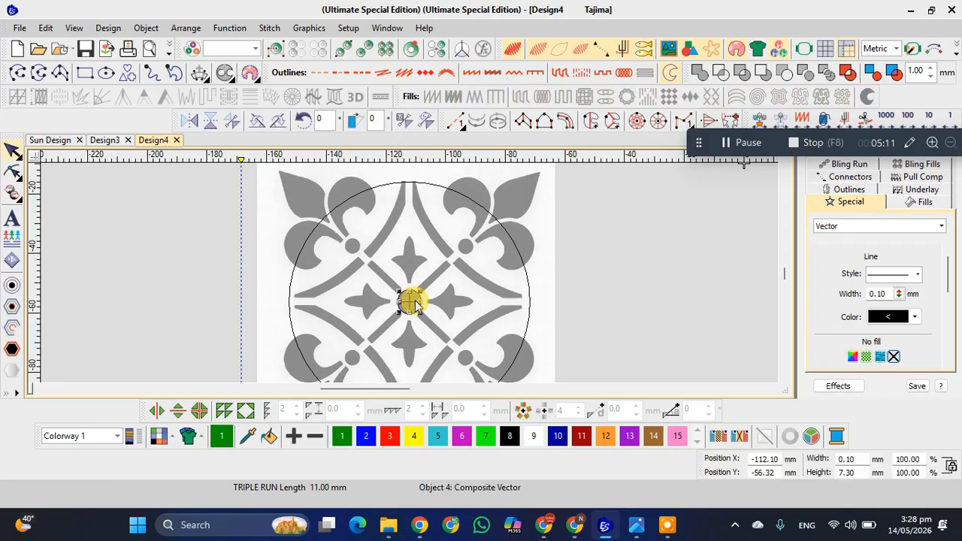
{"action": "left_click", "coordinate": [415, 296], "text": "ctrl"}
{"action": "left_click_drag", "start_coordinate": [420, 293], "coordinate": [545, 162]}
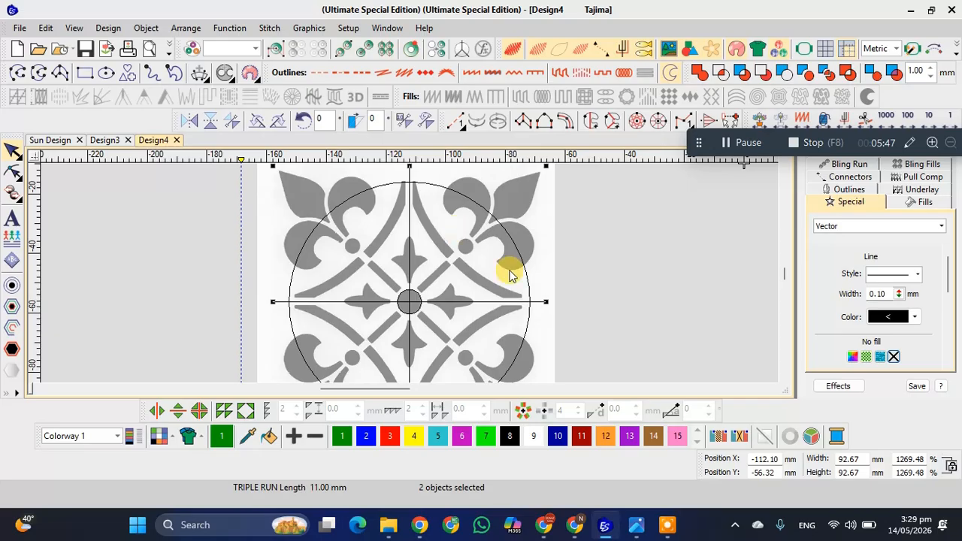
Duplicate the vertical centre line, rotate the copy 45° to the right and enlarge it from its centre to about 103.5 mm in width and height
{"action": "left_click", "coordinate": [409, 235]}
{"action": "key", "text": "ctrl+d"}
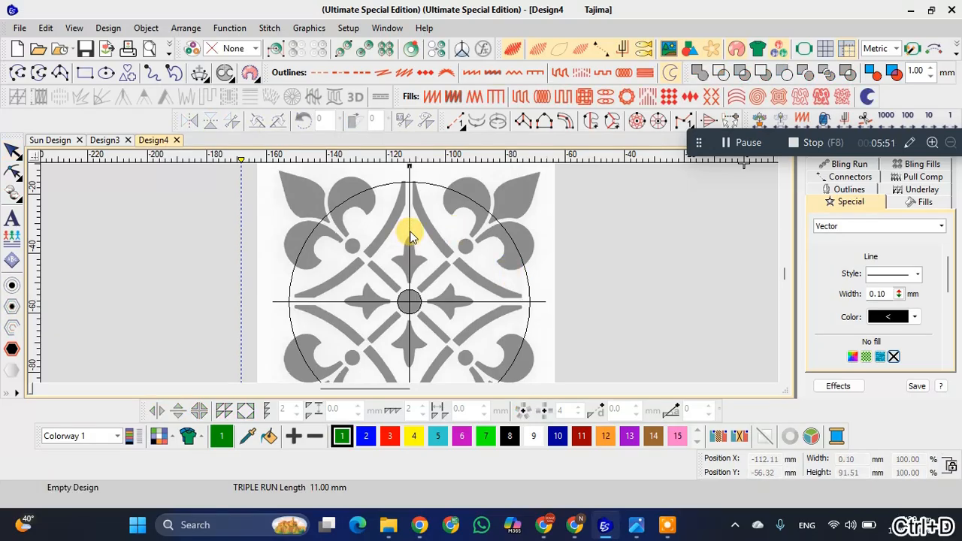
{"action": "left_click", "coordinate": [278, 122]}
{"action": "left_click", "coordinate": [278, 121]}
{"action": "left_click", "coordinate": [280, 122]}
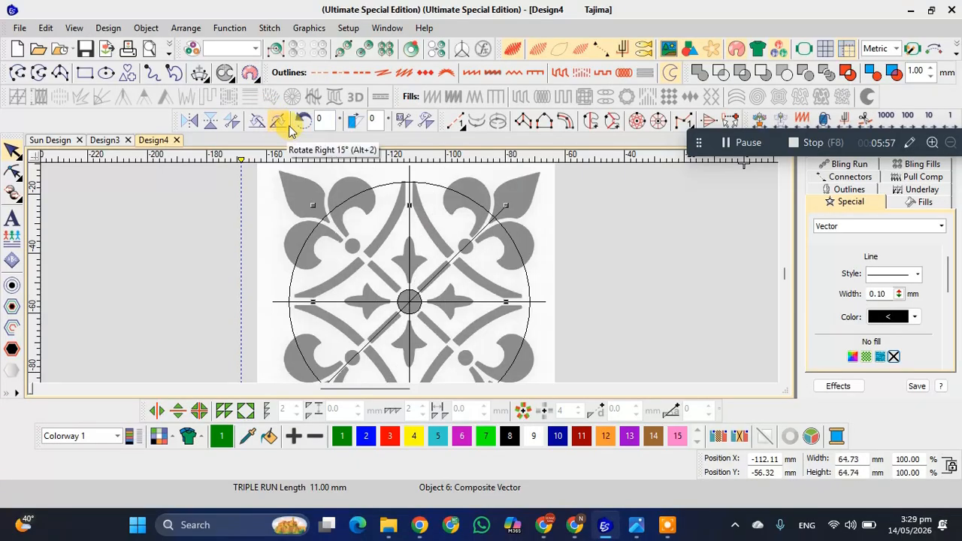
{"action": "left_click_drag", "start_coordinate": [506, 204], "coordinate": [563, 146]}
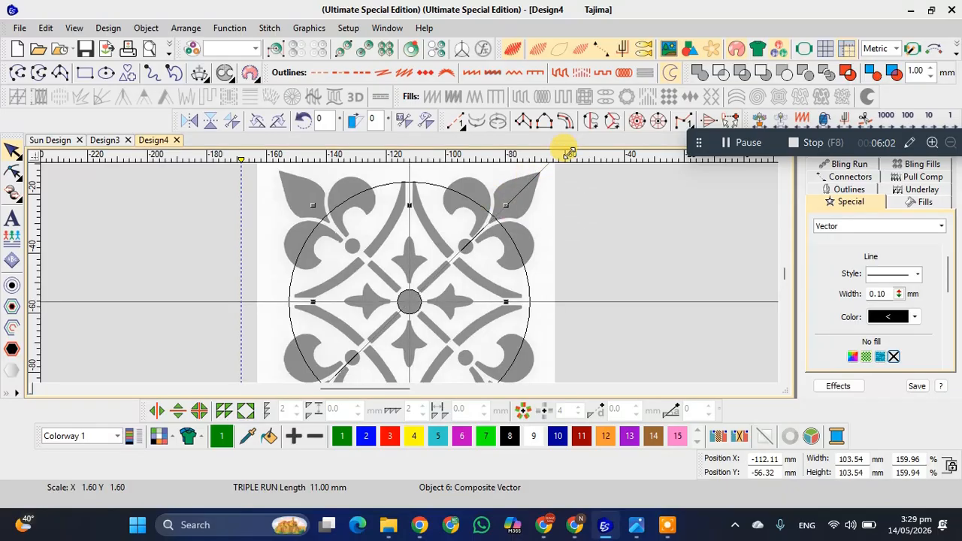
{"action": "left_click", "coordinate": [568, 222]}
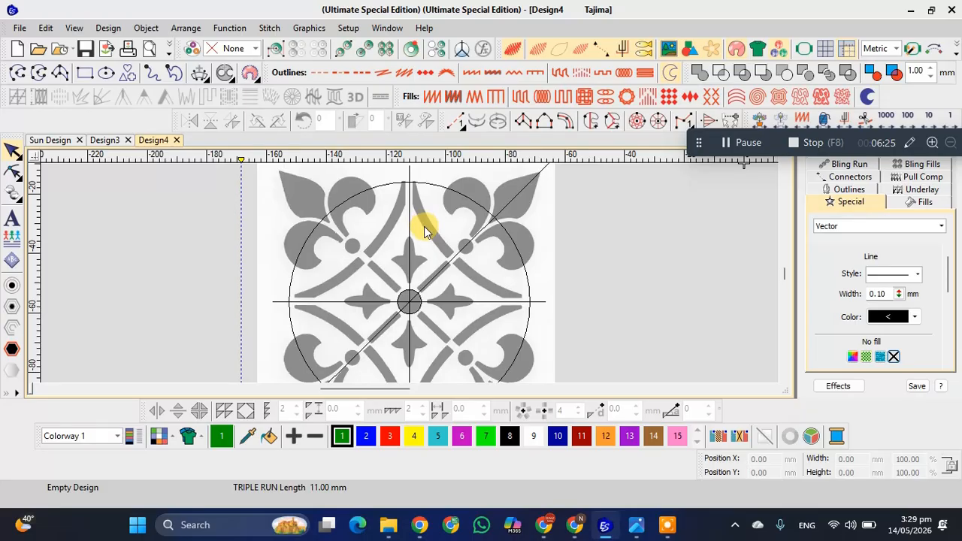
{"action": "scroll", "coordinate": [424, 232], "scroll_direction": "up", "scroll_amount": 1}
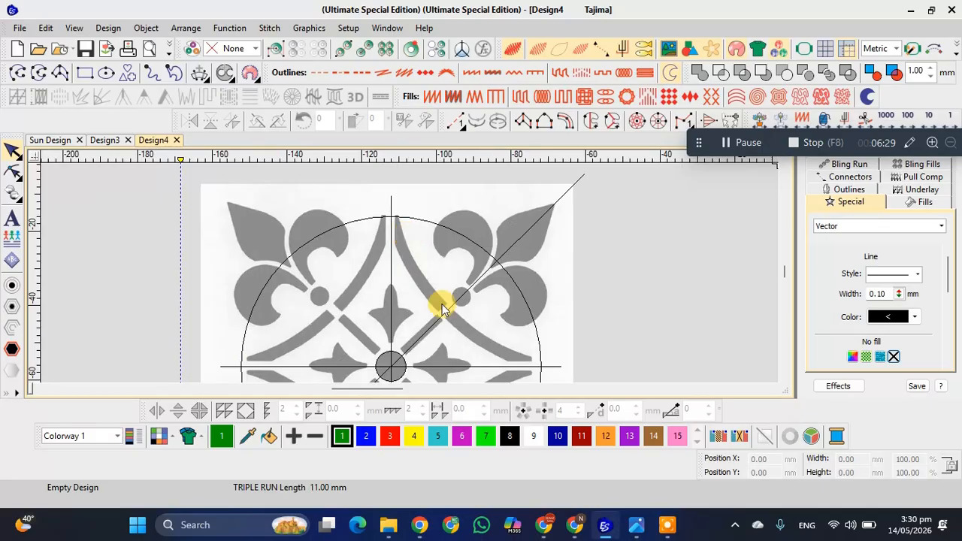
{"action": "scroll", "coordinate": [439, 303], "scroll_direction": "up", "scroll_amount": 1}
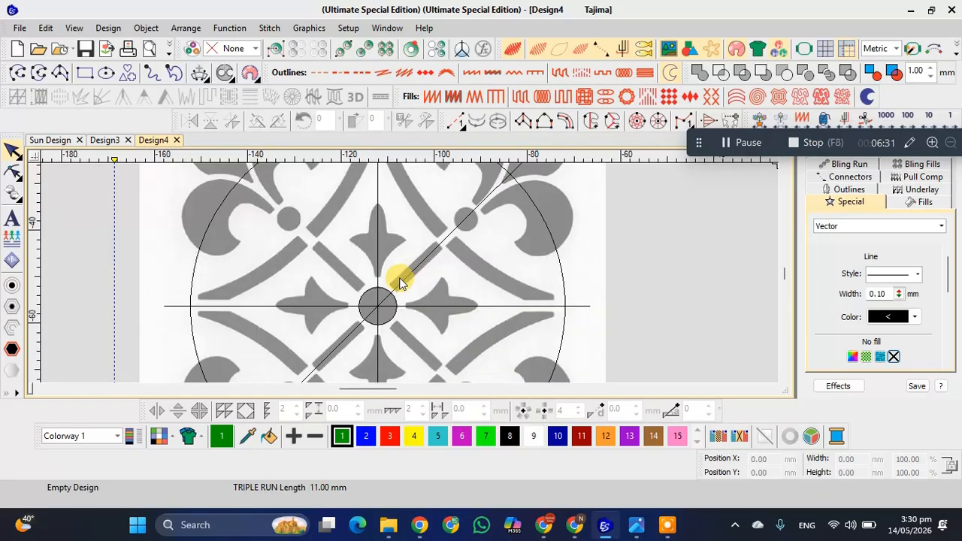
{"action": "scroll", "coordinate": [399, 279], "scroll_direction": "up", "scroll_amount": 1}
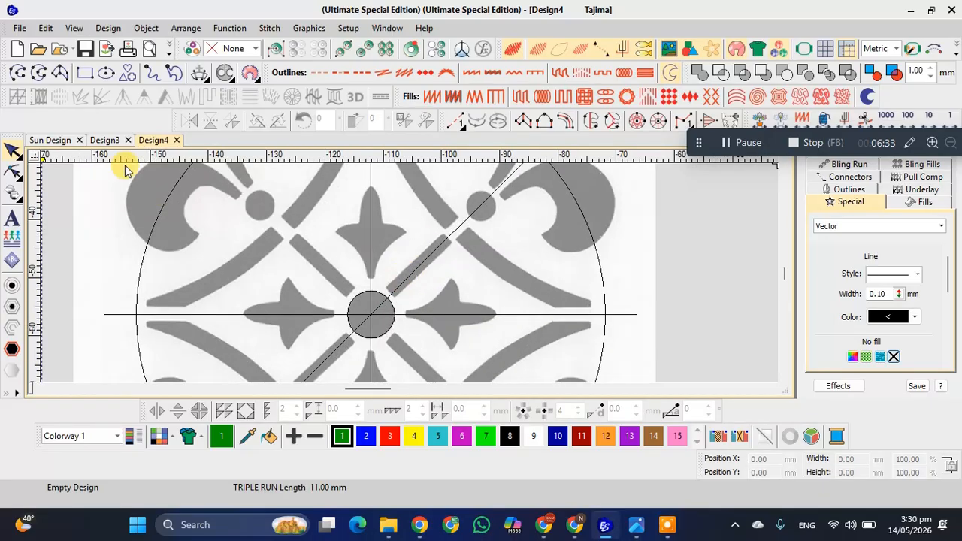
{"action": "left_click", "coordinate": [39, 72]}
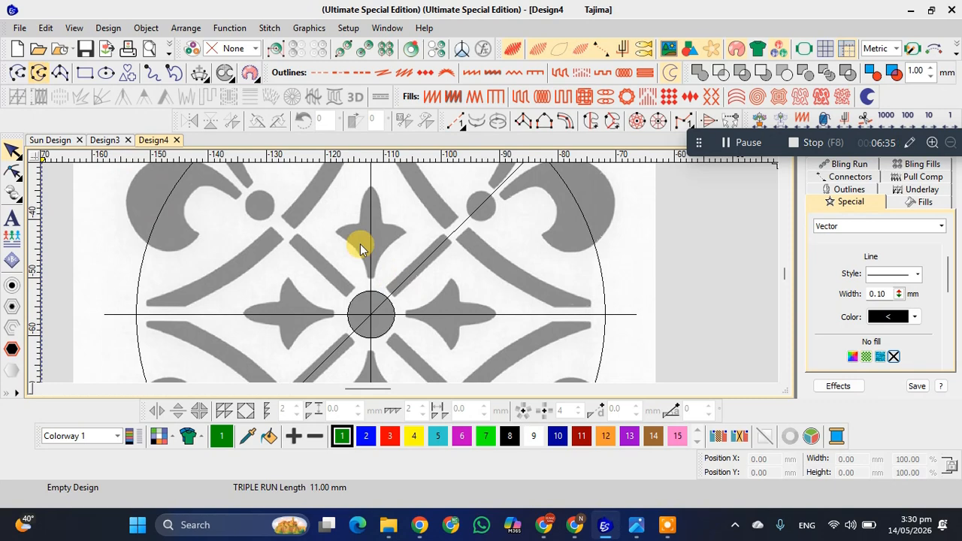
{"action": "left_click", "coordinate": [391, 291]}
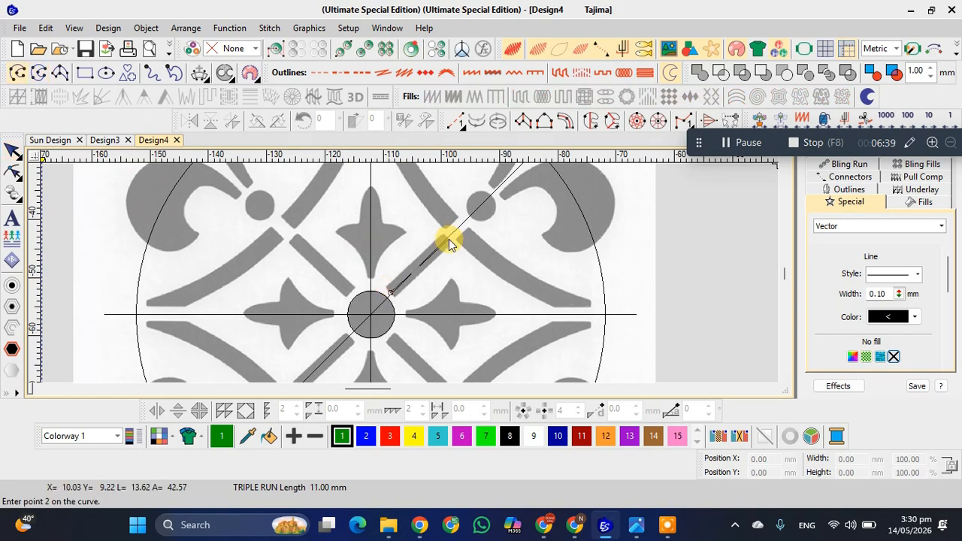
{"action": "scroll", "coordinate": [410, 278], "scroll_direction": "up", "scroll_amount": 2}
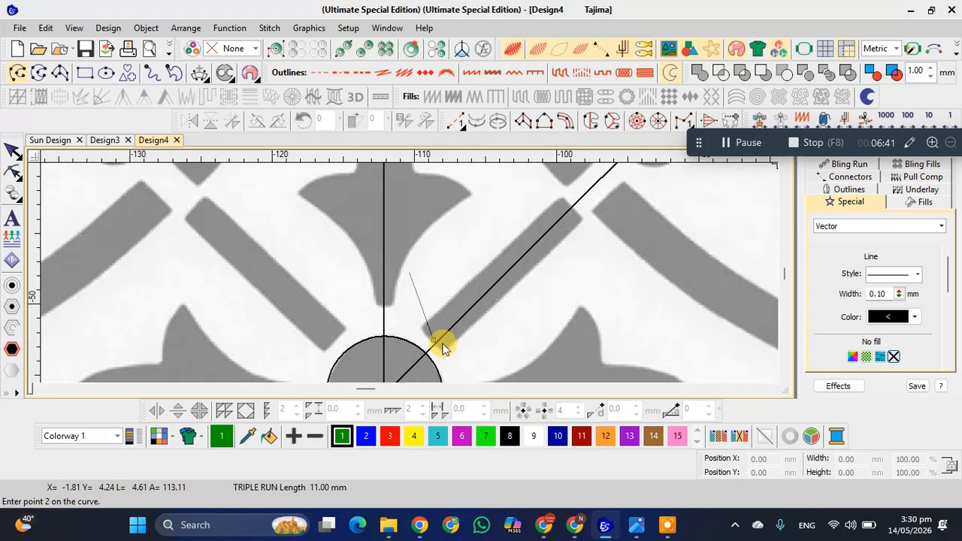
{"action": "key", "text": "Escape"}
{"action": "key", "text": "Escape"}
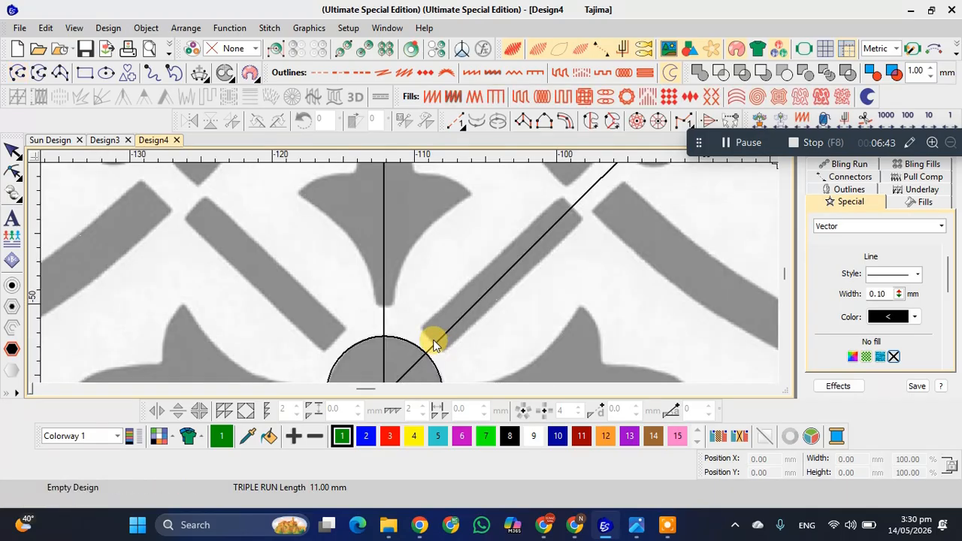
Draw a straight vector line along the upper-right diagonal bar, end to end on the 45° guide, about 9.7 mm in width and height
{"action": "left_click", "coordinate": [423, 310]}
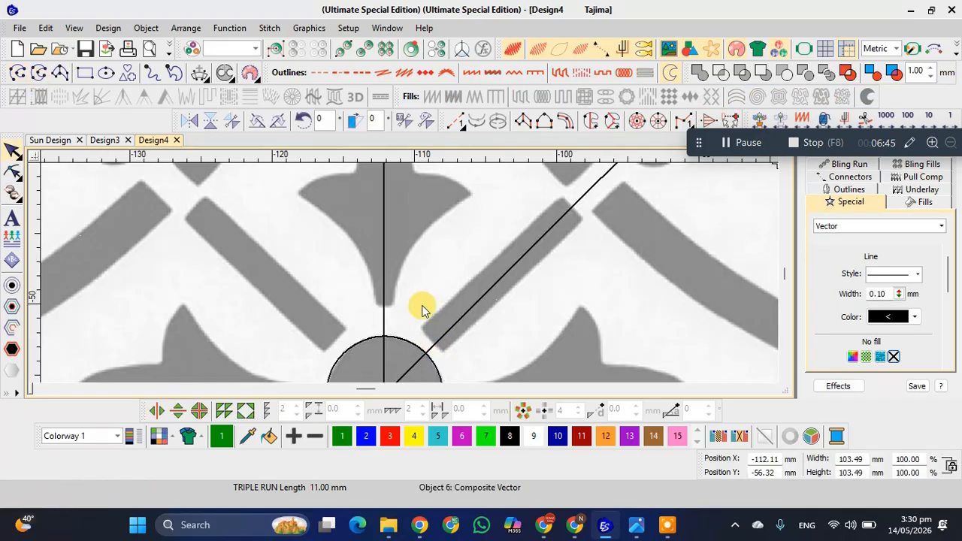
{"action": "key", "text": "space"}
{"action": "left_click", "coordinate": [438, 342]}
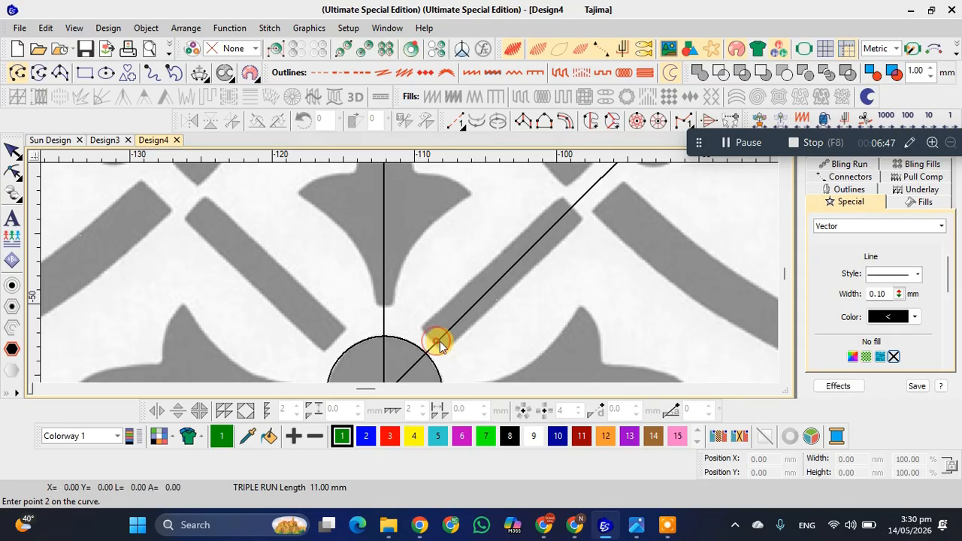
{"action": "left_click", "coordinate": [573, 206]}
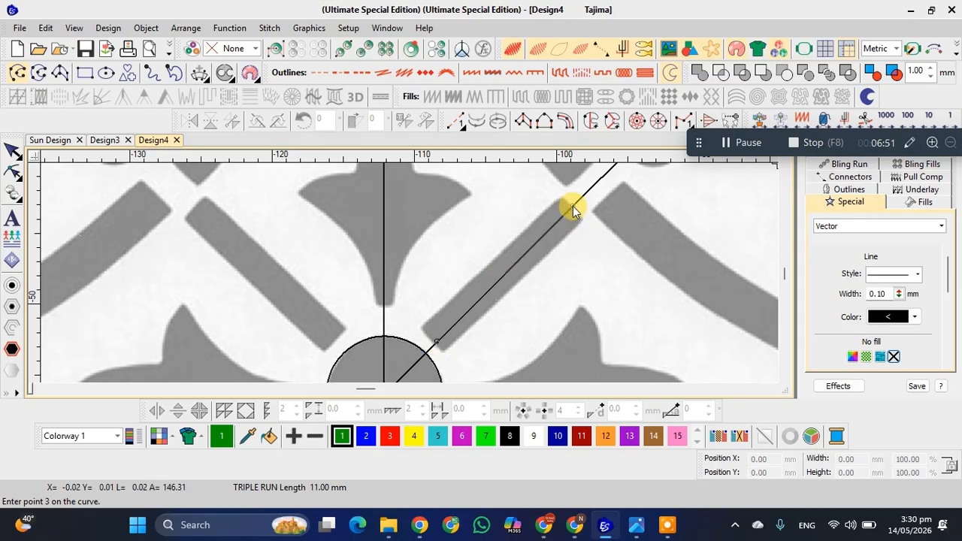
{"action": "left_click", "coordinate": [528, 253]}
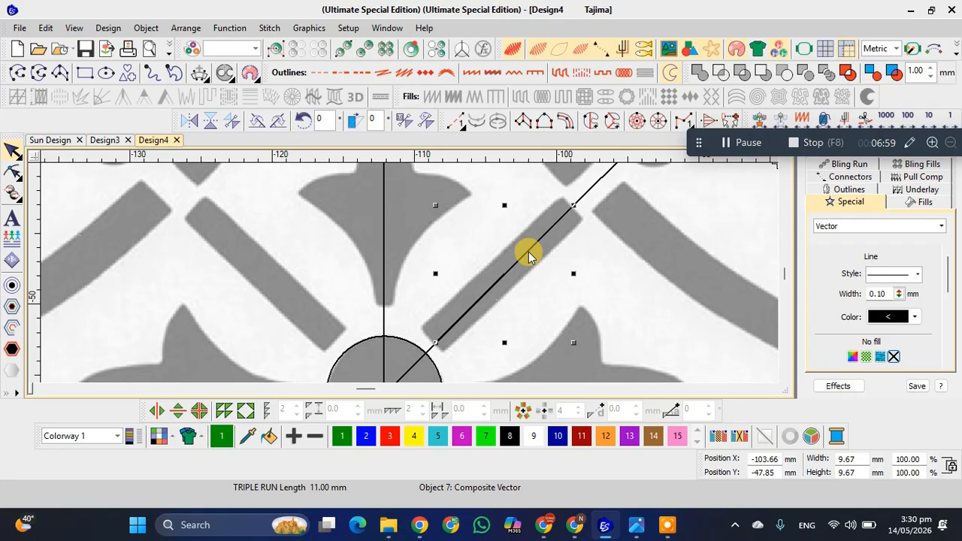
Trace the outer edge of the curved band right of the vertical centre line as an open vector curve, from its top end to the diagonal
{"action": "scroll", "coordinate": [529, 255], "scroll_direction": "down", "scroll_amount": 3}
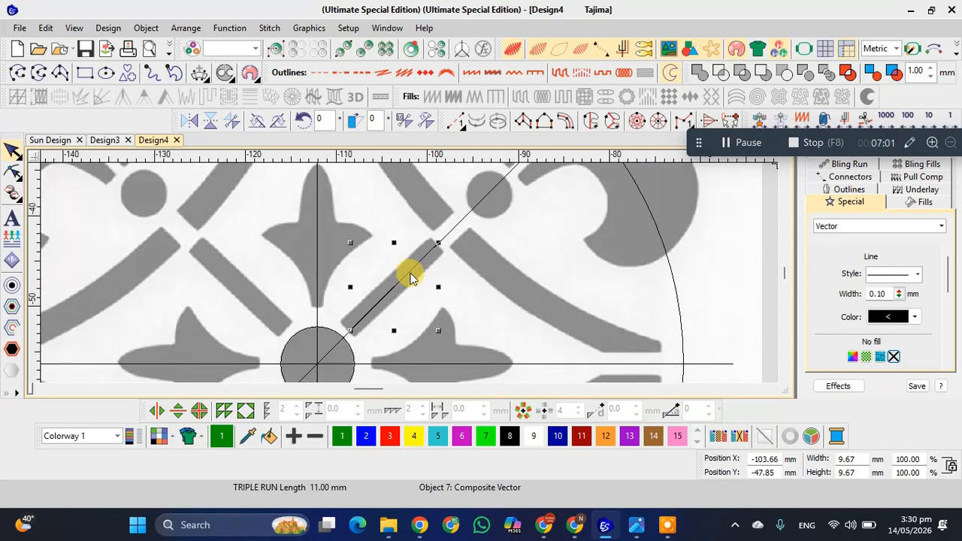
{"action": "scroll", "coordinate": [410, 278], "scroll_direction": "down", "scroll_amount": 3}
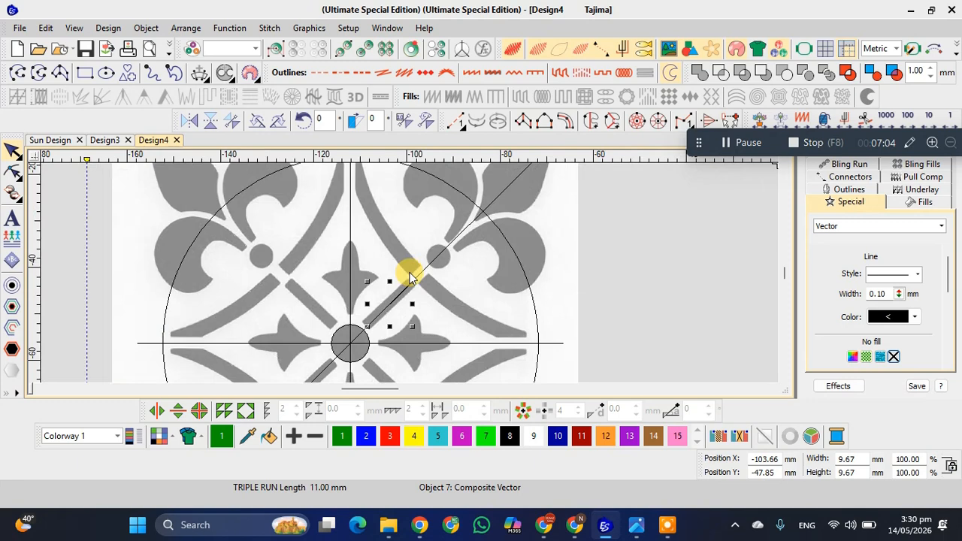
{"action": "scroll", "coordinate": [410, 278], "scroll_direction": "down", "scroll_amount": 1}
{"action": "scroll", "coordinate": [374, 232], "scroll_direction": "up", "scroll_amount": 1}
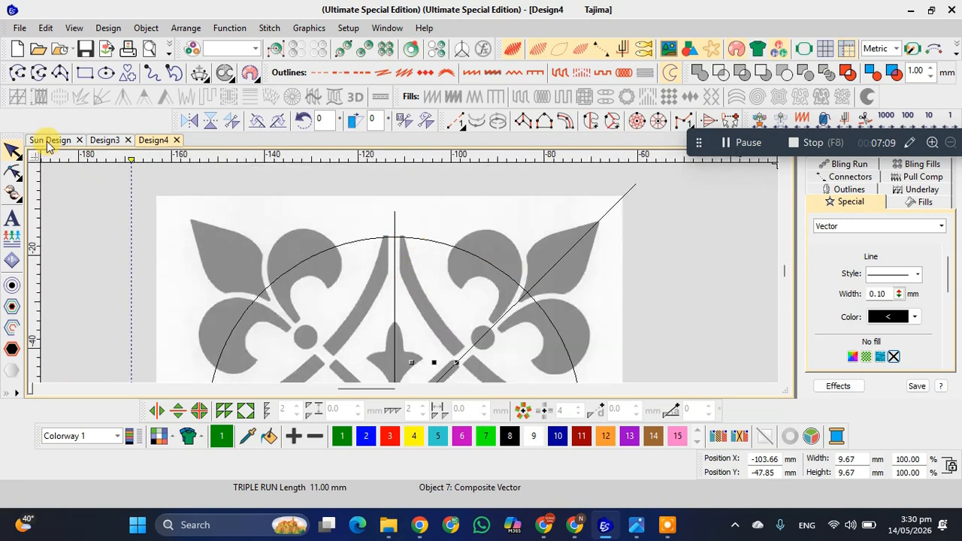
{"action": "left_click", "coordinate": [15, 75]}
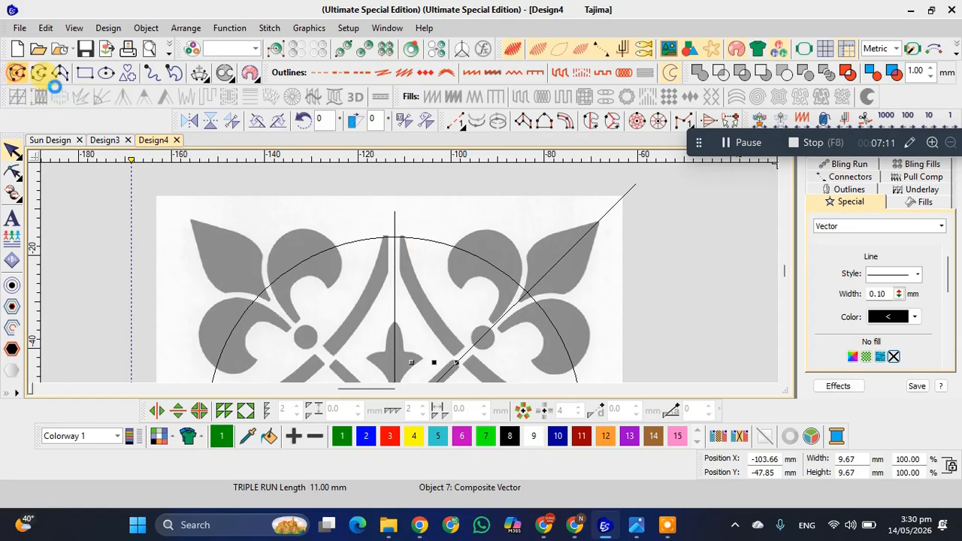
{"action": "left_click", "coordinate": [405, 238]}
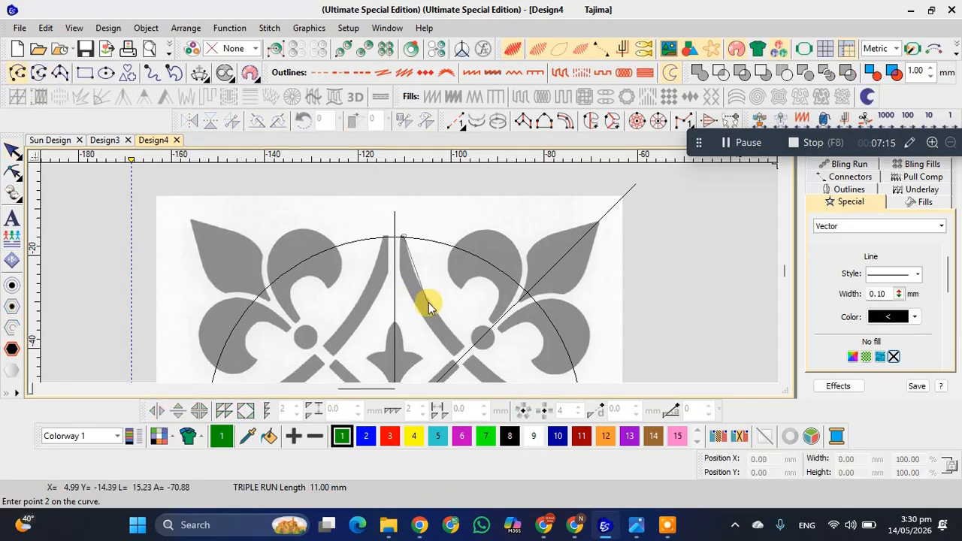
{"action": "left_click", "coordinate": [429, 301]}
{"action": "left_click", "coordinate": [465, 347]}
{"action": "left_click", "coordinate": [431, 432]}
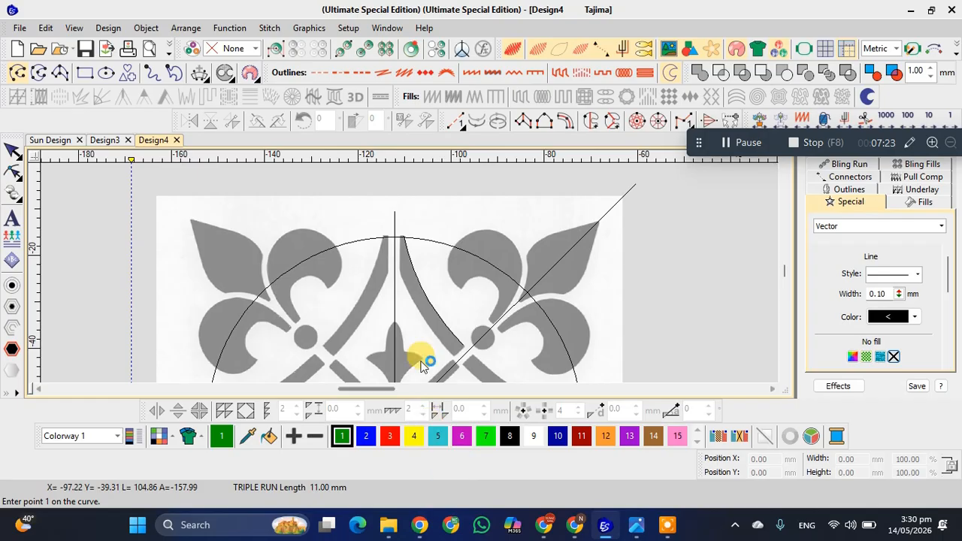
Draw a vector circle about 5 mm in diameter over the small dot on the upper-right diagonal
{"action": "scroll", "coordinate": [421, 357], "scroll_direction": "down", "scroll_amount": 1}
{"action": "scroll", "coordinate": [410, 279], "scroll_direction": "up", "scroll_amount": 2}
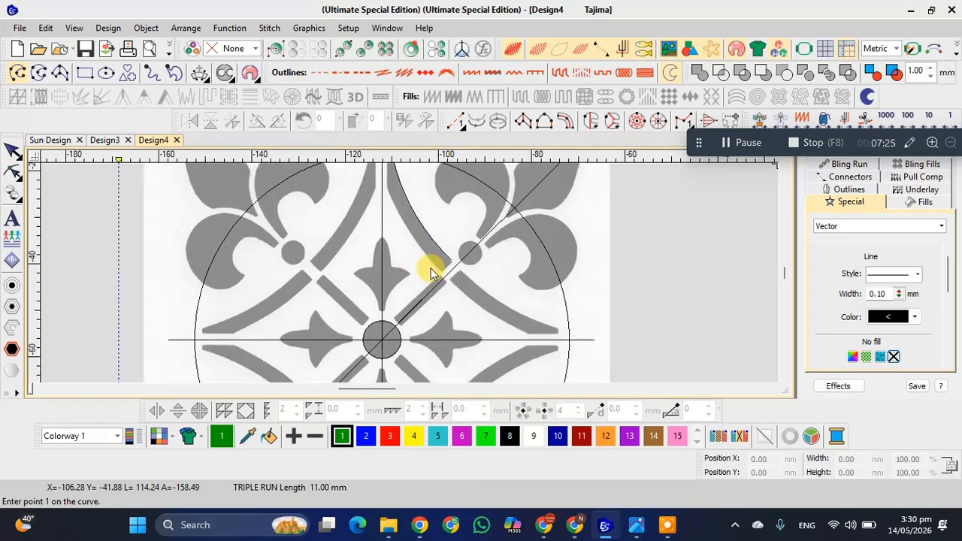
{"action": "scroll", "coordinate": [410, 278], "scroll_direction": "up", "scroll_amount": 3}
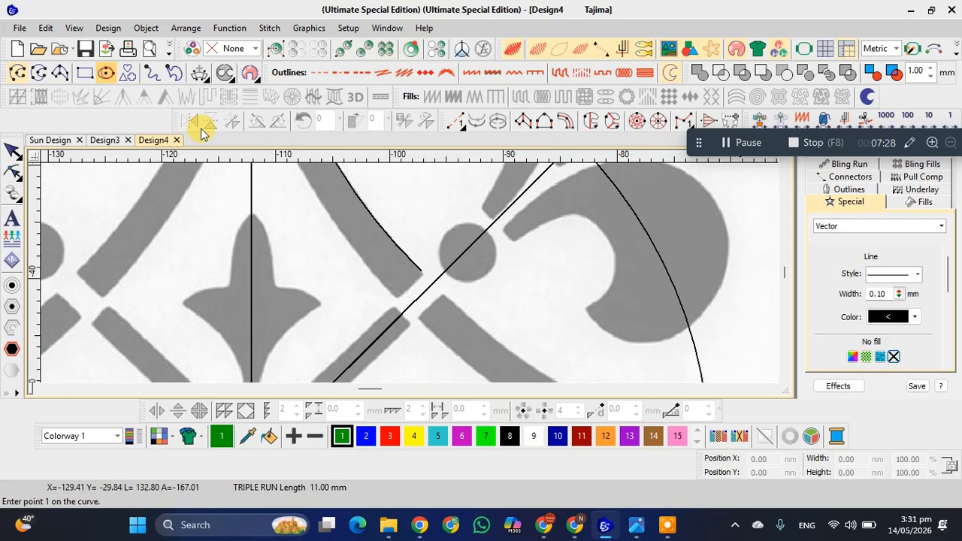
{"action": "left_click", "coordinate": [466, 249]}
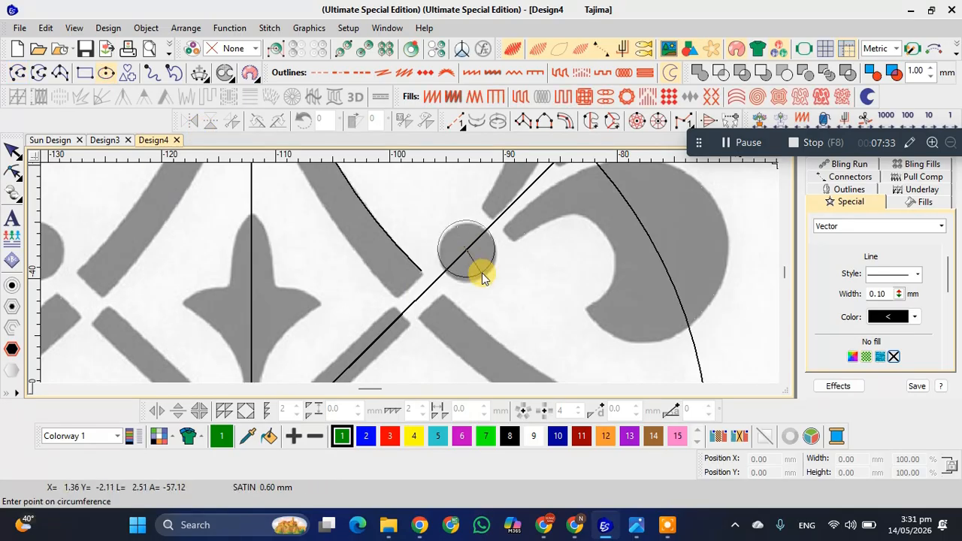
{"action": "left_click", "coordinate": [482, 273]}
{"action": "key", "text": "Return"}
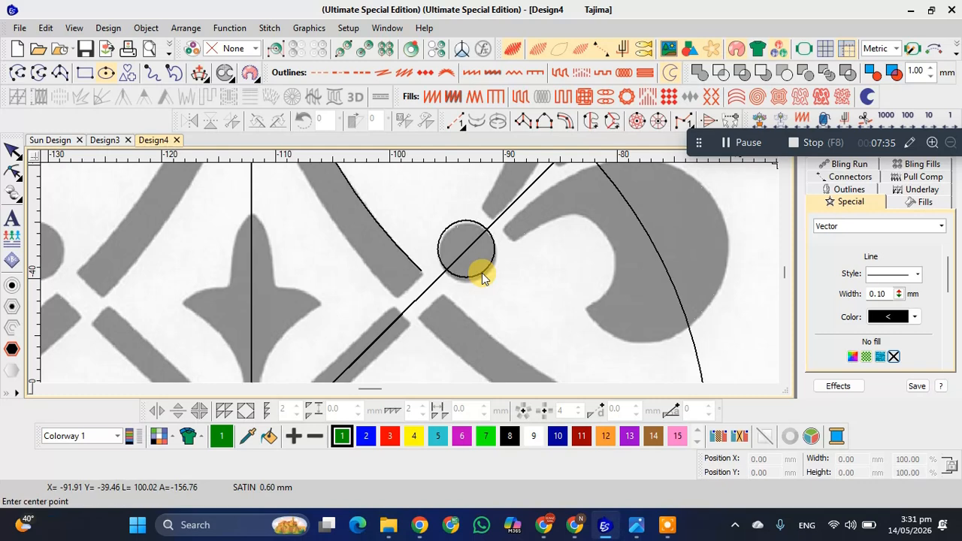
{"action": "key", "text": "Escape"}
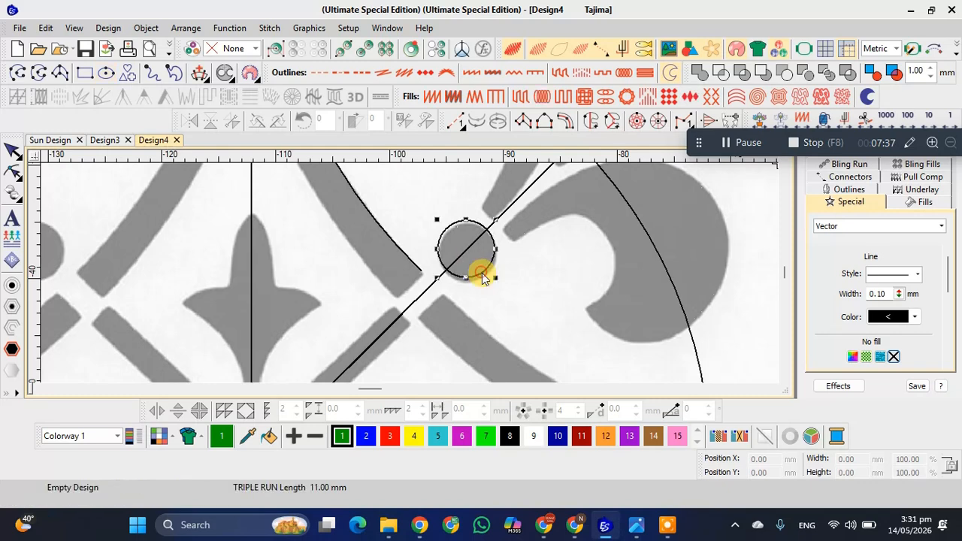
Move the small circle so it fits the dot and sits centred on the diagonal guide line
{"action": "left_click_drag", "start_coordinate": [483, 275], "coordinate": [485, 282]}
{"action": "scroll", "coordinate": [485, 282], "scroll_direction": "up", "scroll_amount": 1}
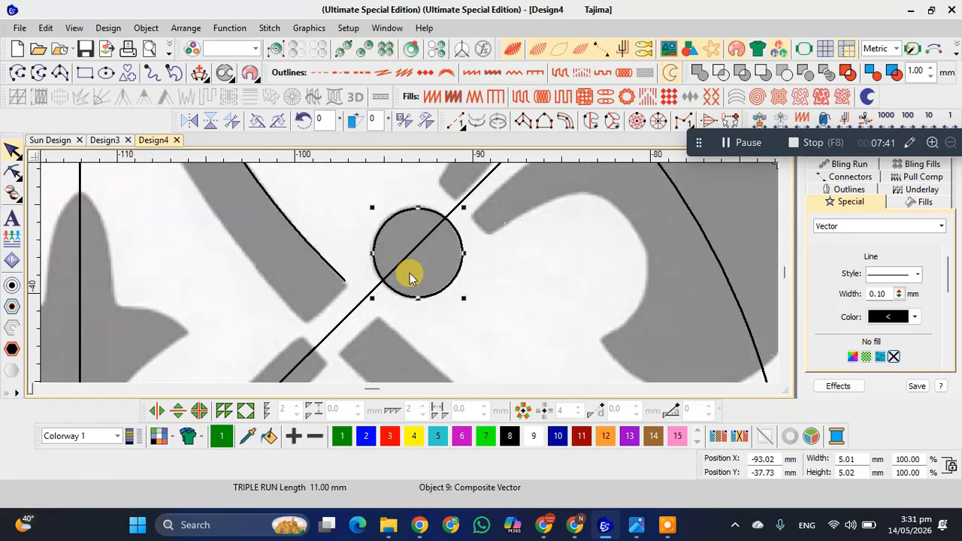
{"action": "left_click", "coordinate": [427, 298]}
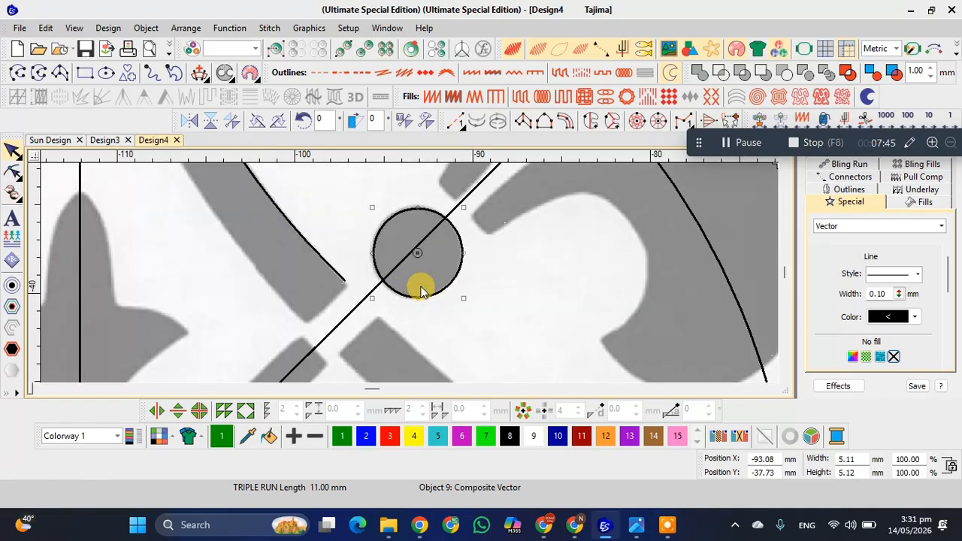
{"action": "left_click", "coordinate": [432, 298]}
{"action": "left_click_drag", "start_coordinate": [433, 296], "coordinate": [429, 293]}
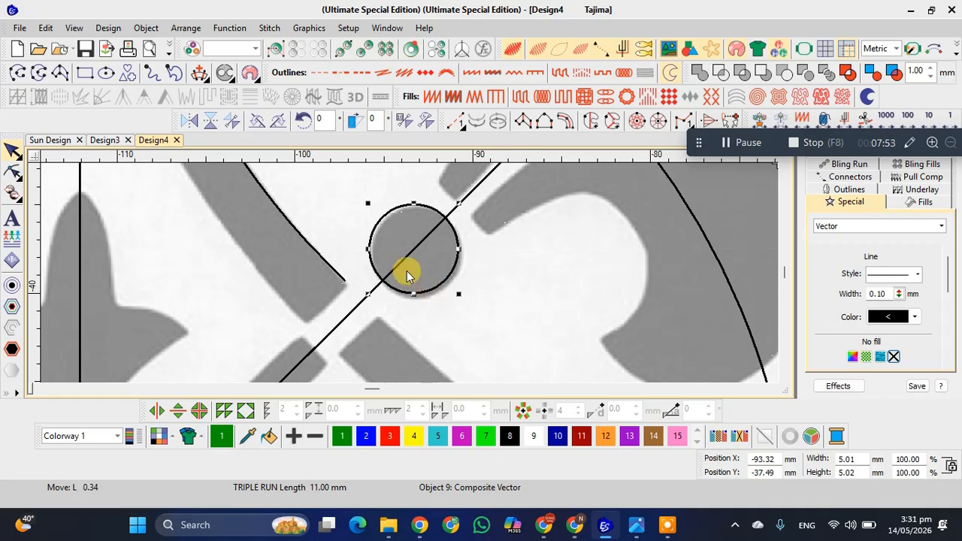
Trace the right half of the leaf motif above the central circle as an open curve, starting and ending on the vertical centre line
{"action": "scroll", "coordinate": [411, 279], "scroll_direction": "down", "scroll_amount": 2}
{"action": "scroll", "coordinate": [388, 261], "scroll_direction": "down", "scroll_amount": 1}
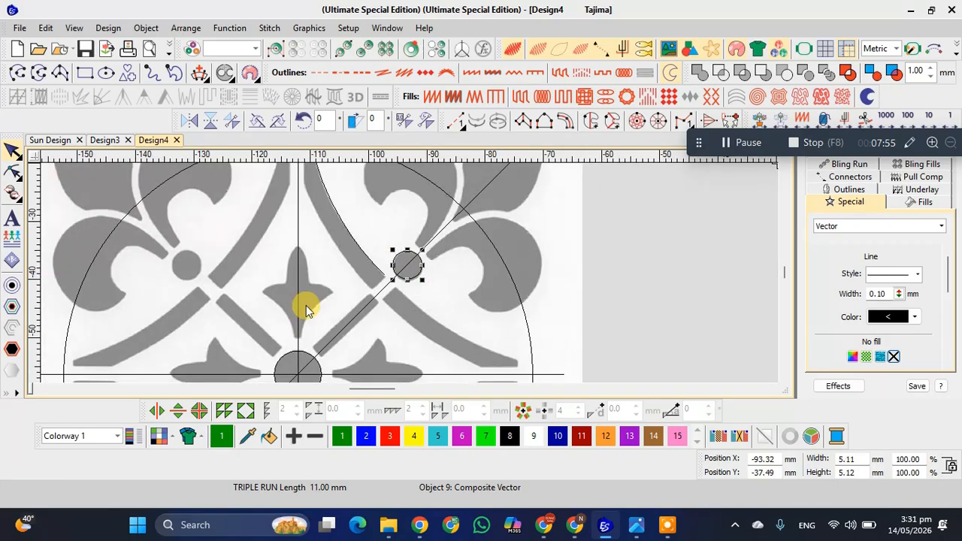
{"action": "scroll", "coordinate": [307, 307], "scroll_direction": "up", "scroll_amount": 1}
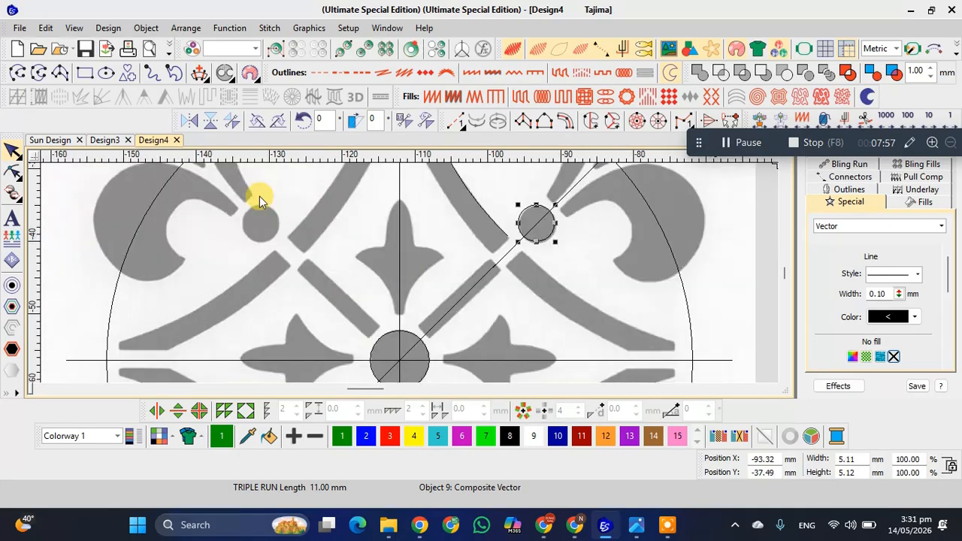
{"action": "left_click", "coordinate": [403, 192]}
{"action": "left_click", "coordinate": [399, 199]}
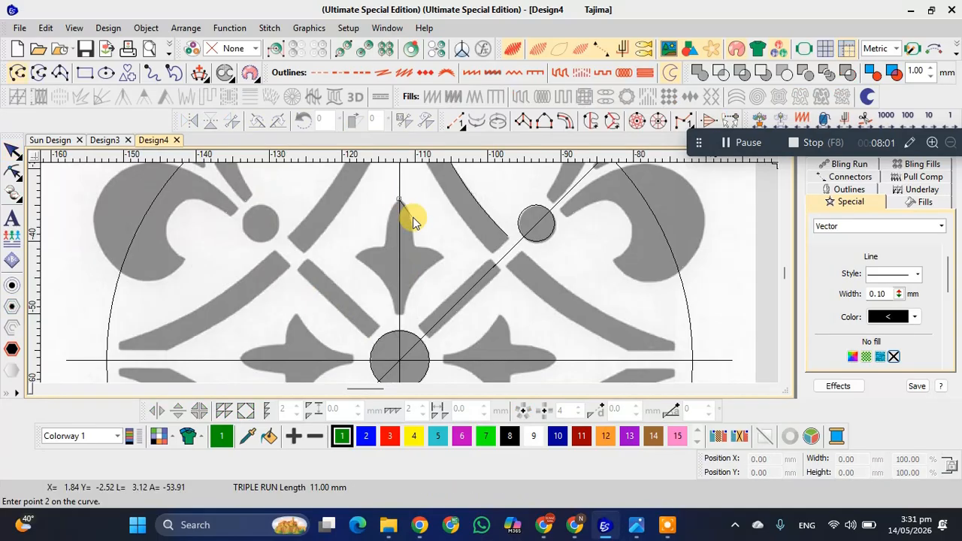
{"action": "left_click", "coordinate": [413, 217]}
{"action": "left_click", "coordinate": [413, 243]}
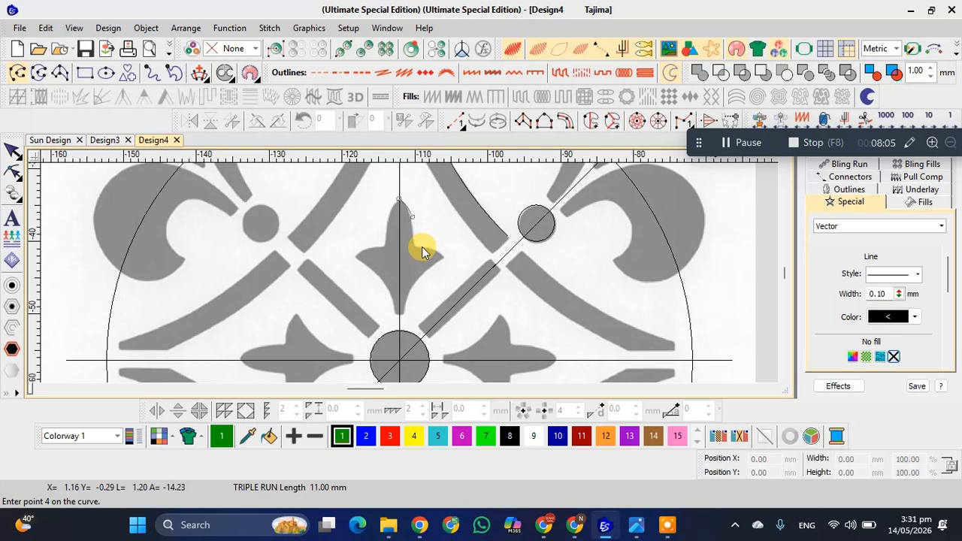
{"action": "key", "text": "BackSpace"}
{"action": "left_click", "coordinate": [414, 247]}
{"action": "left_click", "coordinate": [428, 246]}
{"action": "left_click", "coordinate": [442, 257]}
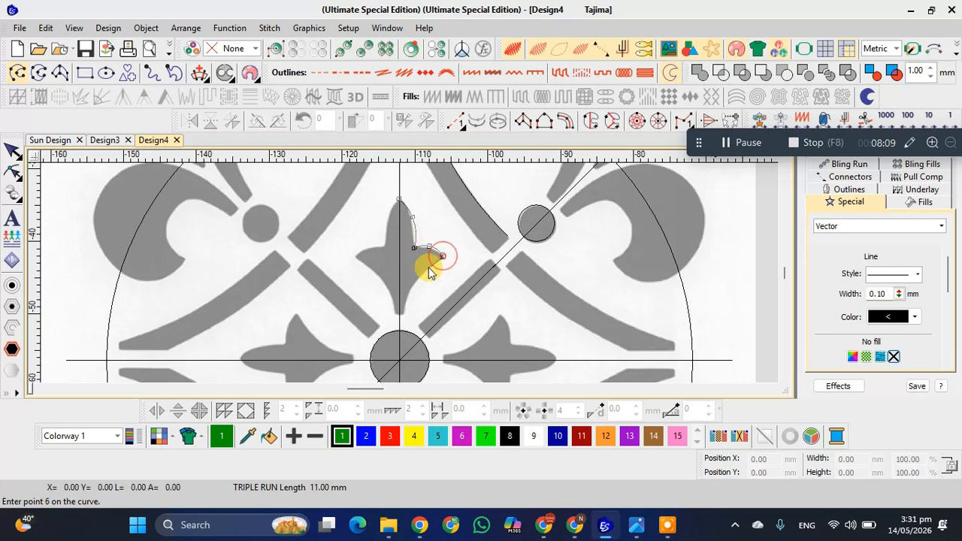
{"action": "left_click", "coordinate": [417, 278]}
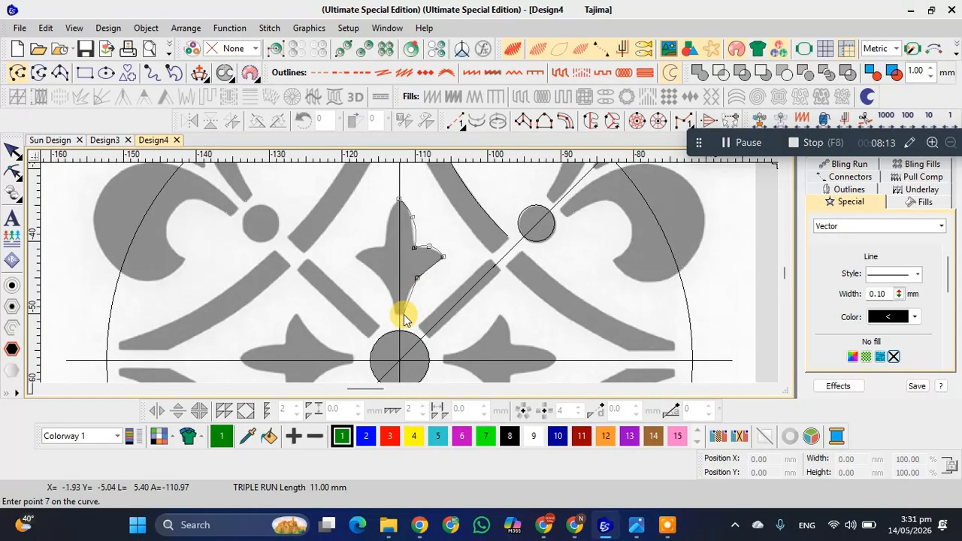
{"action": "left_click", "coordinate": [399, 316]}
{"action": "key", "text": "Return"}
Hide the ornament bitmap to check the traced vector outlines and show it again
{"action": "key", "text": "d"}
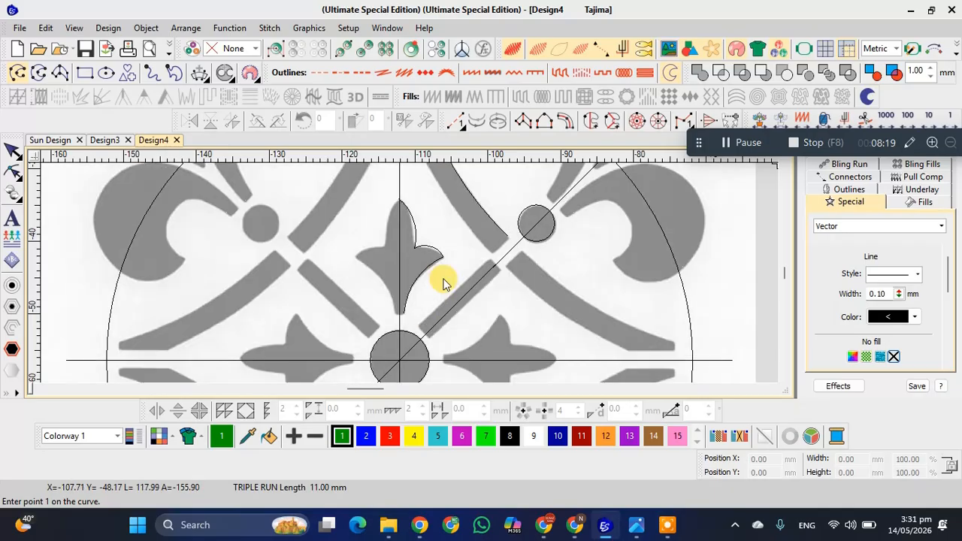
{"action": "scroll", "coordinate": [421, 278], "scroll_direction": "down", "scroll_amount": 2}
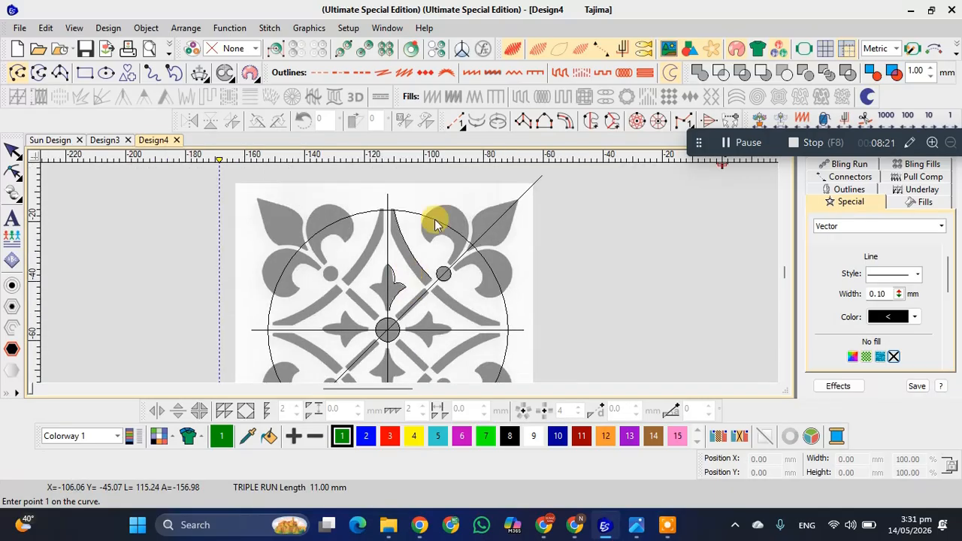
{"action": "key", "text": "d"}
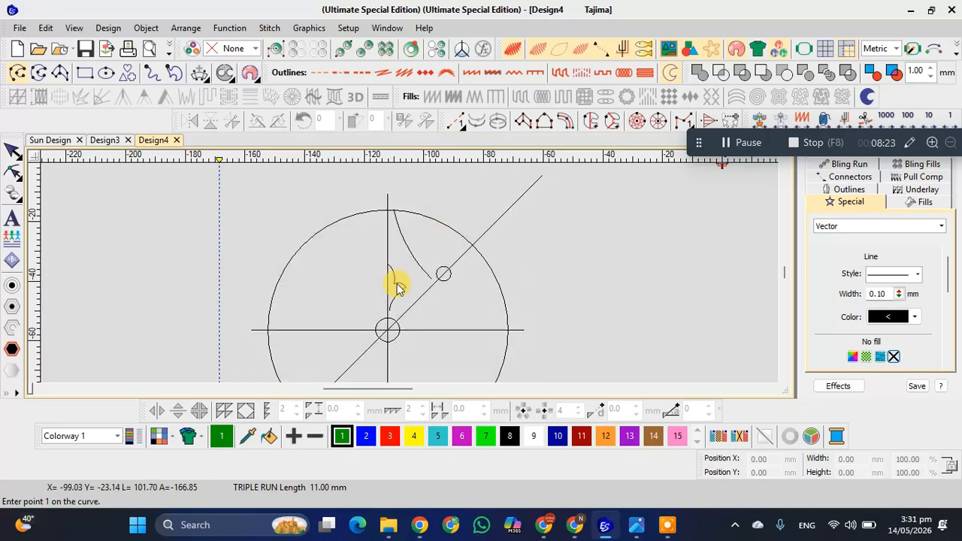
{"action": "key", "text": "d"}
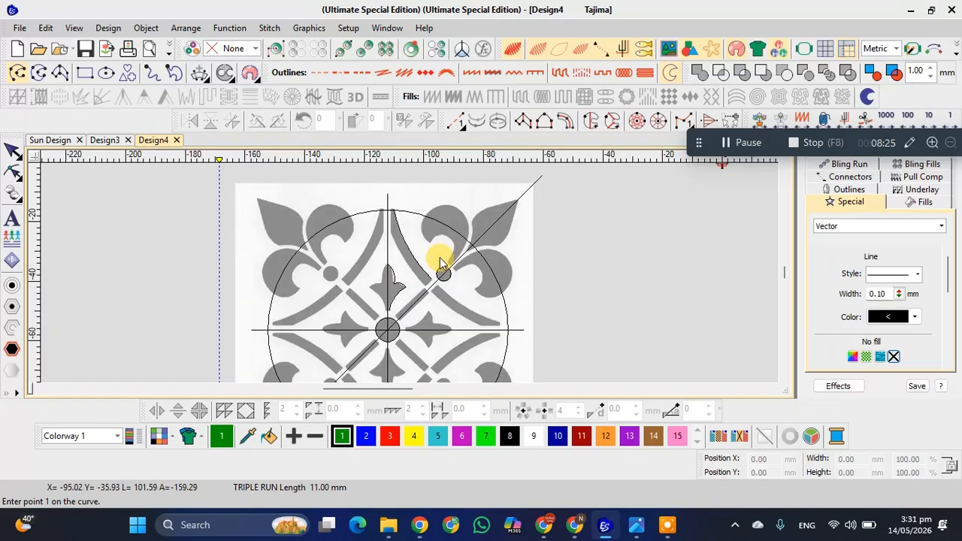
Trace the upper-left edge of the pointed corner leaf as an open curve, starting at its tip and ending at its base on the diagonal guide
{"action": "left_click_drag", "start_coordinate": [440, 225], "coordinate": [410, 273]}
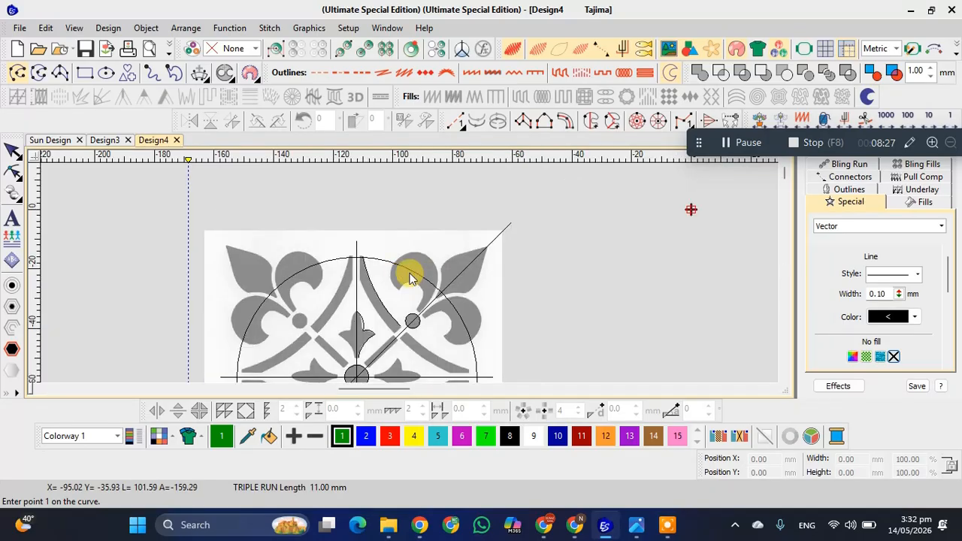
{"action": "scroll", "coordinate": [474, 273], "scroll_direction": "up", "scroll_amount": 2}
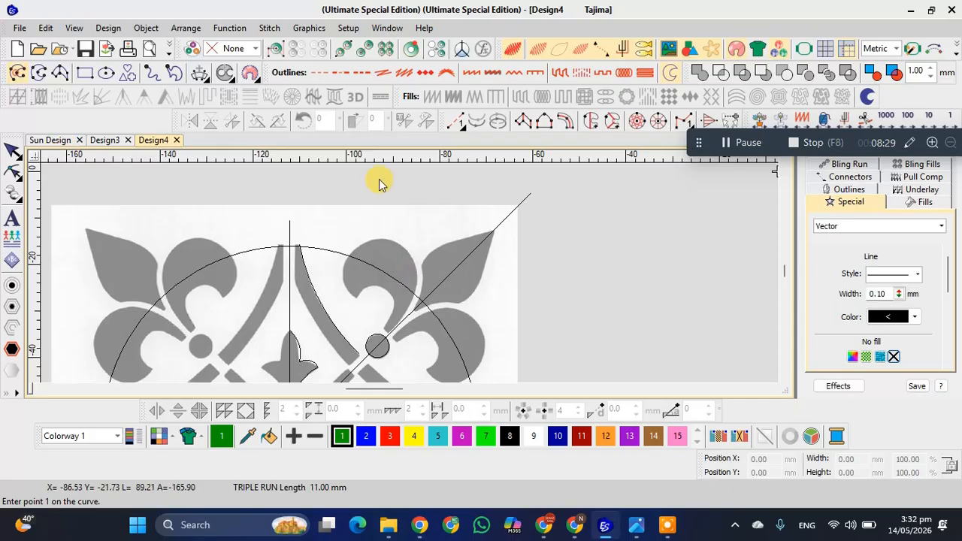
{"action": "left_click", "coordinate": [494, 230]}
{"action": "left_click", "coordinate": [448, 242]}
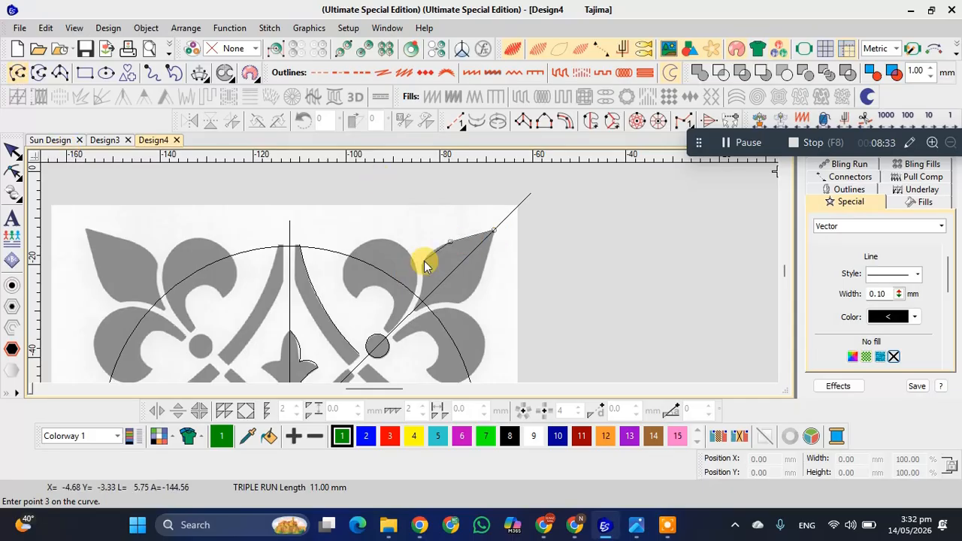
{"action": "left_click", "coordinate": [422, 264]}
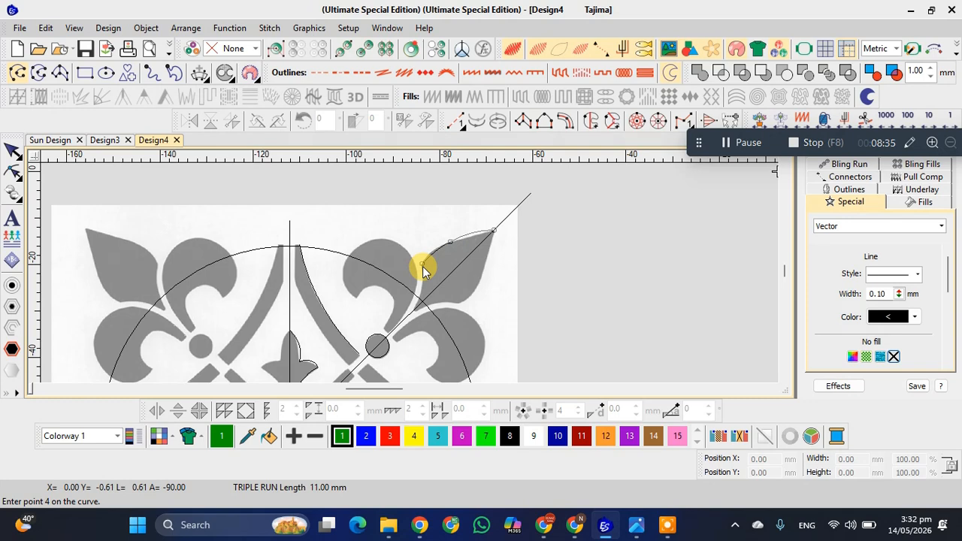
{"action": "key", "text": "BackSpace"}
{"action": "key", "text": "BackSpace"}
{"action": "right_click", "coordinate": [468, 237]}
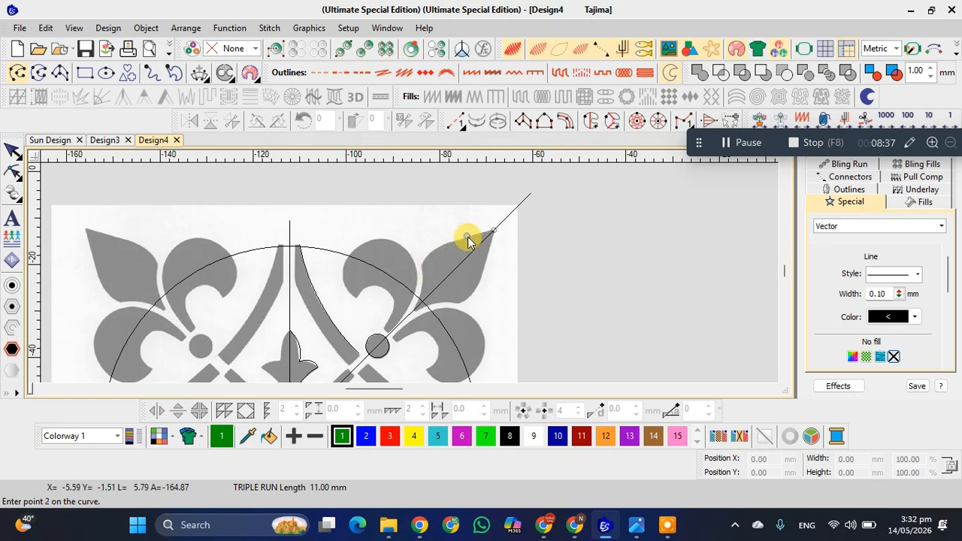
{"action": "left_click", "coordinate": [433, 249]}
{"action": "left_click", "coordinate": [420, 263]}
{"action": "left_click", "coordinate": [424, 282]}
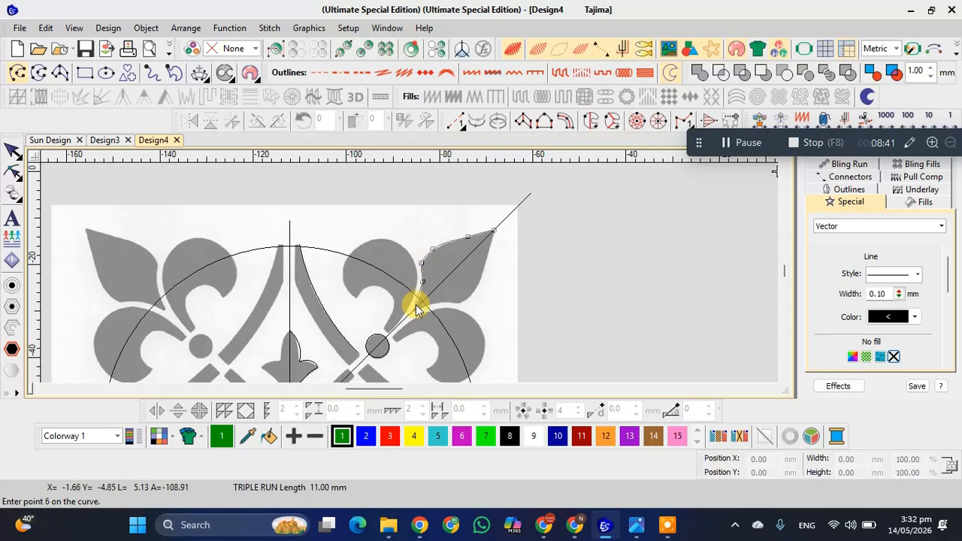
{"action": "left_click", "coordinate": [416, 310]}
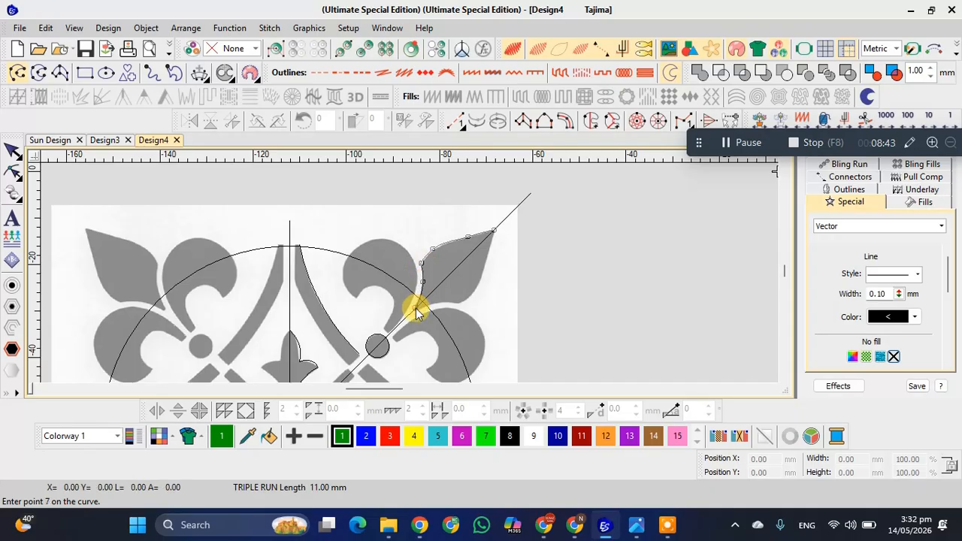
{"action": "key", "text": "Return"}
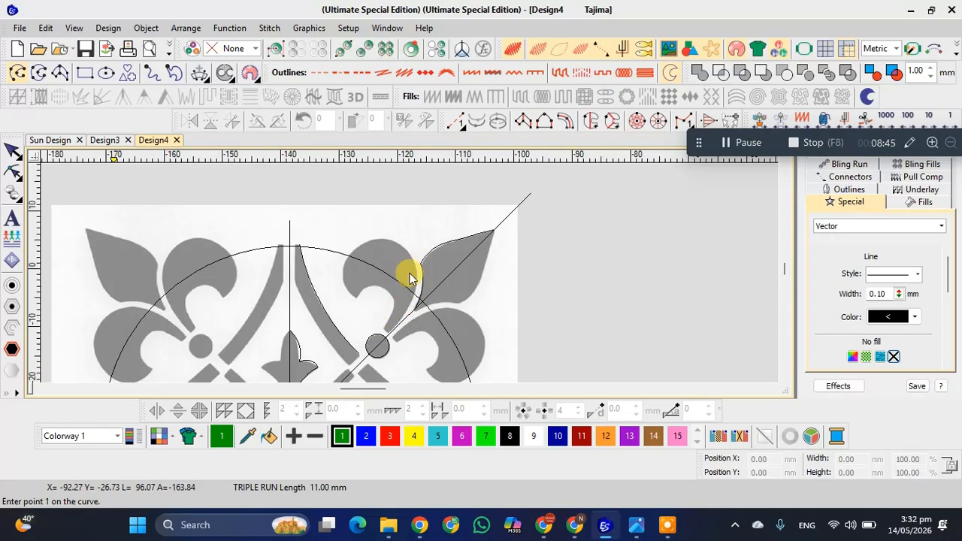
Trace the curled petal beside the pointed leaf, running from its stem tip around the rounded lobe and back along the inner curl
{"action": "scroll", "coordinate": [410, 278], "scroll_direction": "down", "scroll_amount": 3}
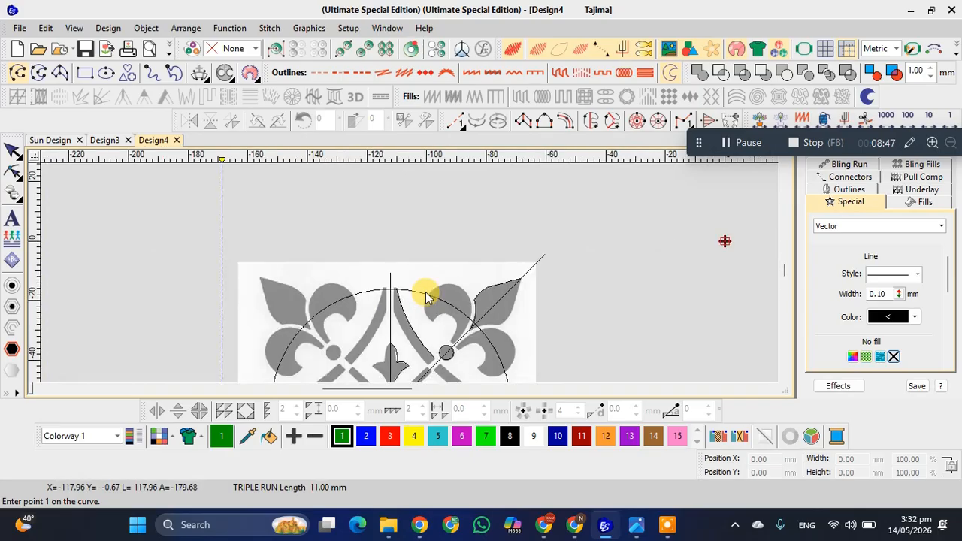
{"action": "scroll", "coordinate": [425, 297], "scroll_direction": "up", "scroll_amount": 2}
{"action": "scroll", "coordinate": [409, 278], "scroll_direction": "up", "scroll_amount": 1}
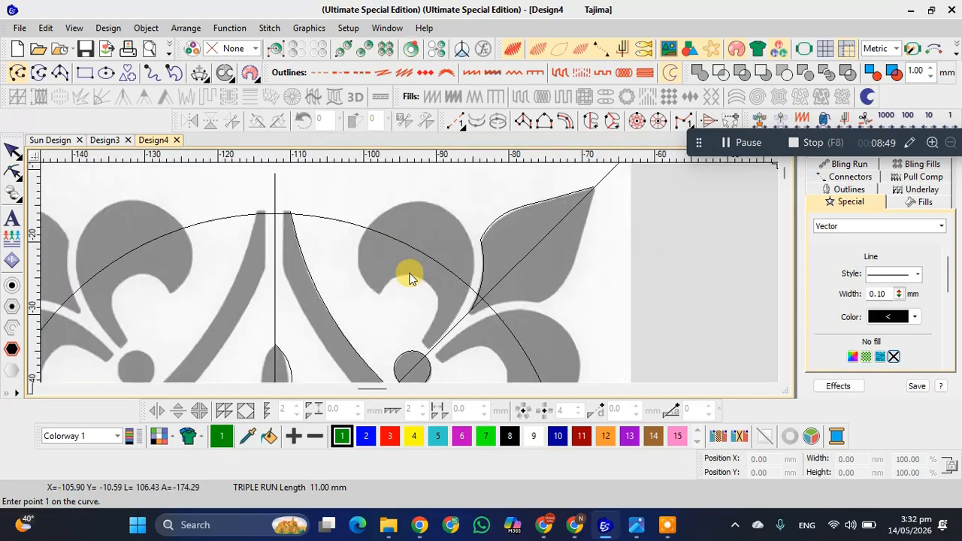
{"action": "scroll", "coordinate": [410, 278], "scroll_direction": "up", "scroll_amount": 1}
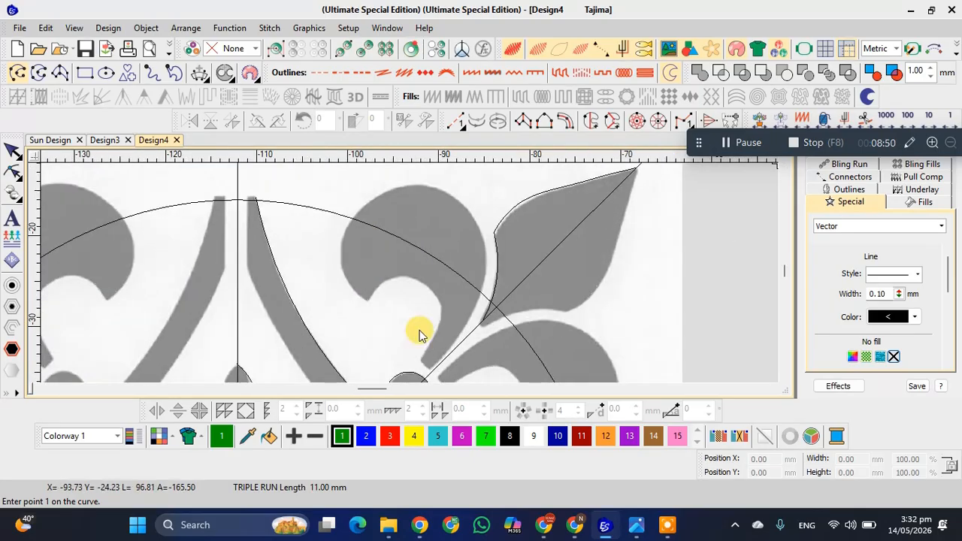
{"action": "left_click", "coordinate": [430, 368]}
{"action": "left_click", "coordinate": [475, 304]}
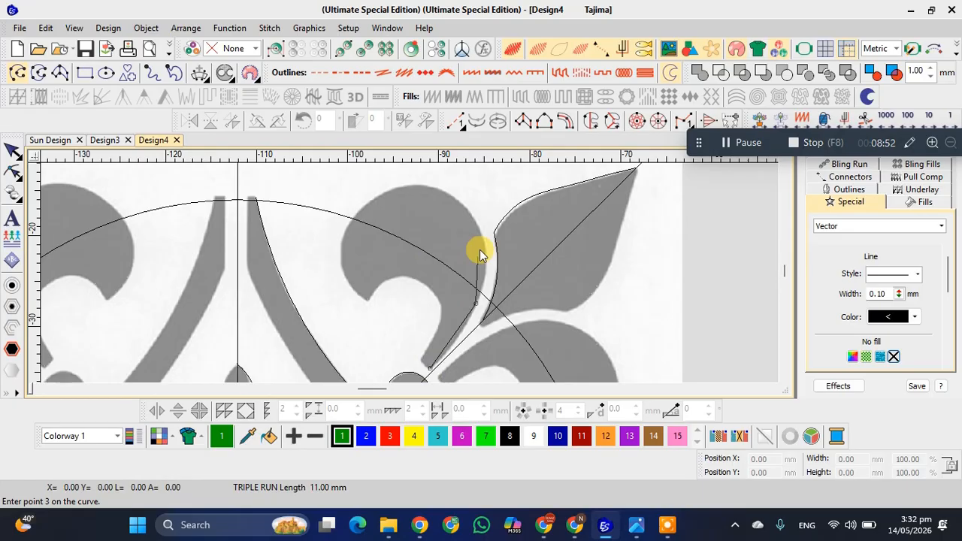
{"action": "left_click", "coordinate": [481, 228]}
{"action": "left_click", "coordinate": [413, 185]}
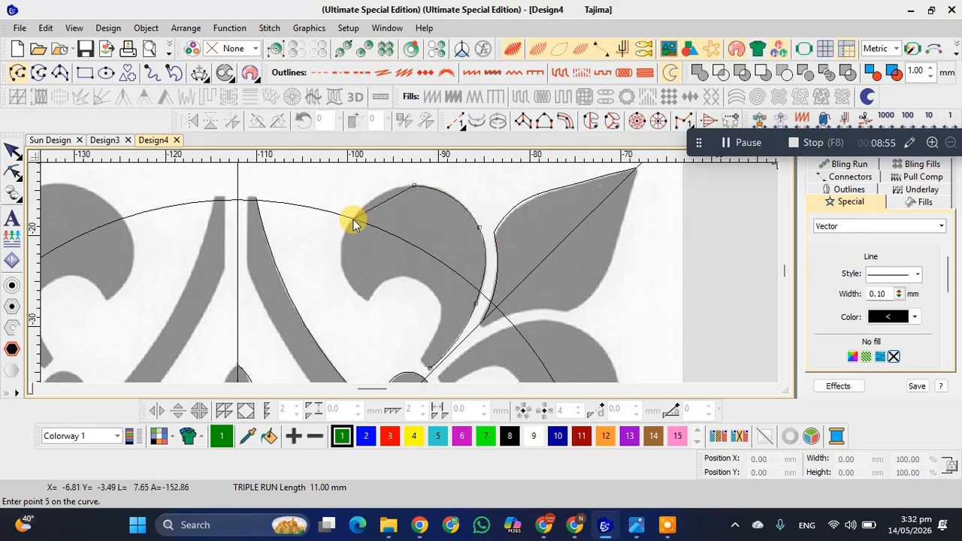
{"action": "left_click", "coordinate": [352, 220]}
{"action": "left_click", "coordinate": [346, 272]}
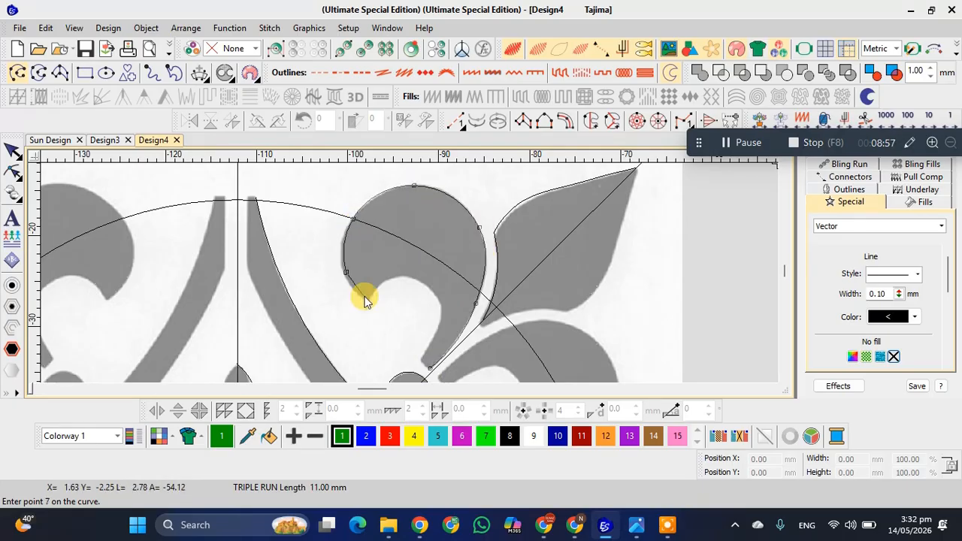
{"action": "left_click", "coordinate": [366, 299]}
{"action": "left_click", "coordinate": [390, 277]}
{"action": "left_click", "coordinate": [429, 287]}
{"action": "left_click", "coordinate": [442, 313]}
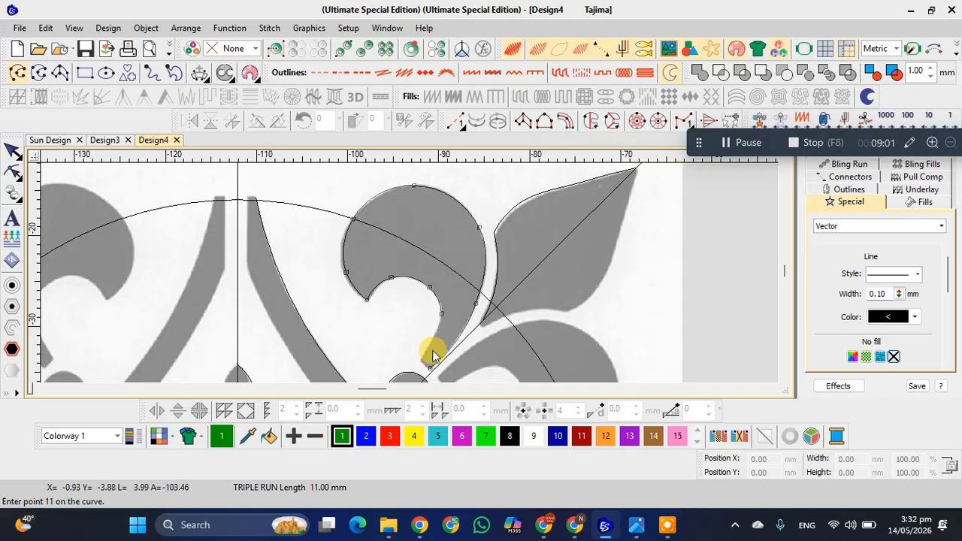
{"action": "left_click", "coordinate": [419, 359]}
{"action": "key", "text": "Return"}
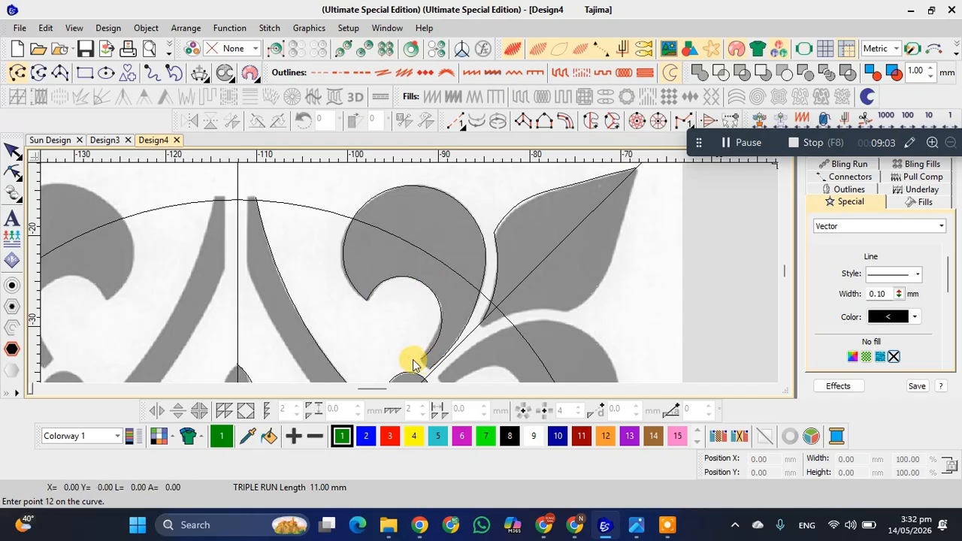
Reshape the curled petal's stem tip: add a corner point, close the loose end onto the outline's other end, and square off the tip
{"action": "scroll", "coordinate": [406, 273], "scroll_direction": "down", "scroll_amount": 1}
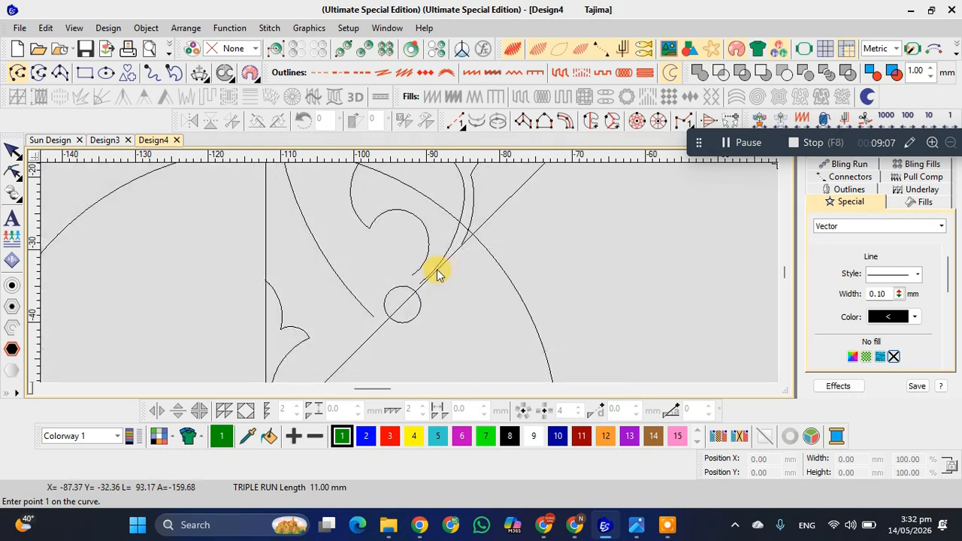
{"action": "scroll", "coordinate": [438, 275], "scroll_direction": "up", "scroll_amount": 3}
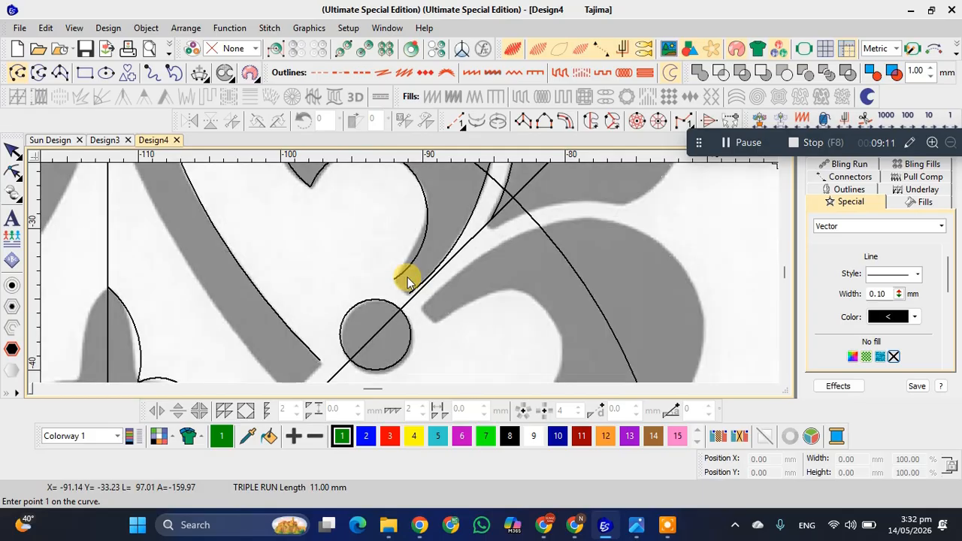
{"action": "key", "text": "d"}
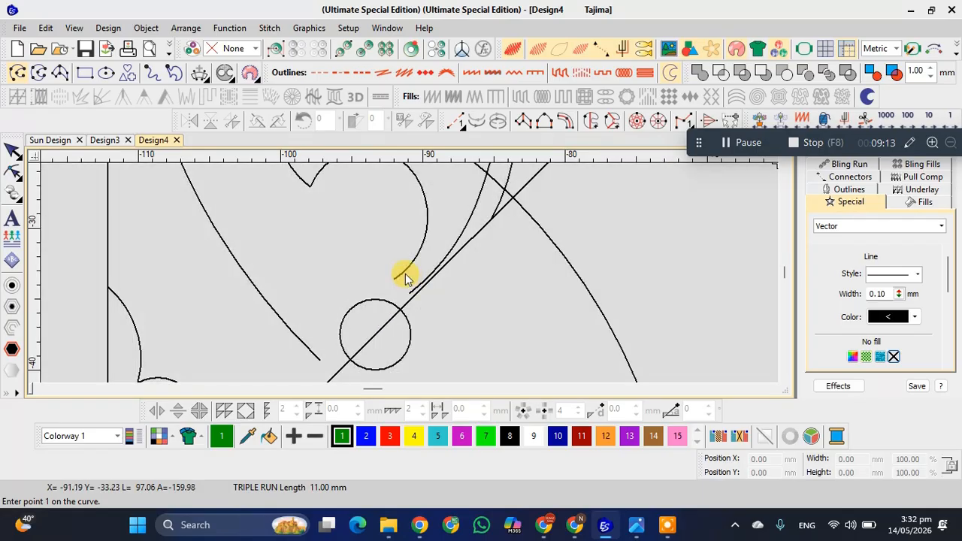
{"action": "key", "text": "Escape"}
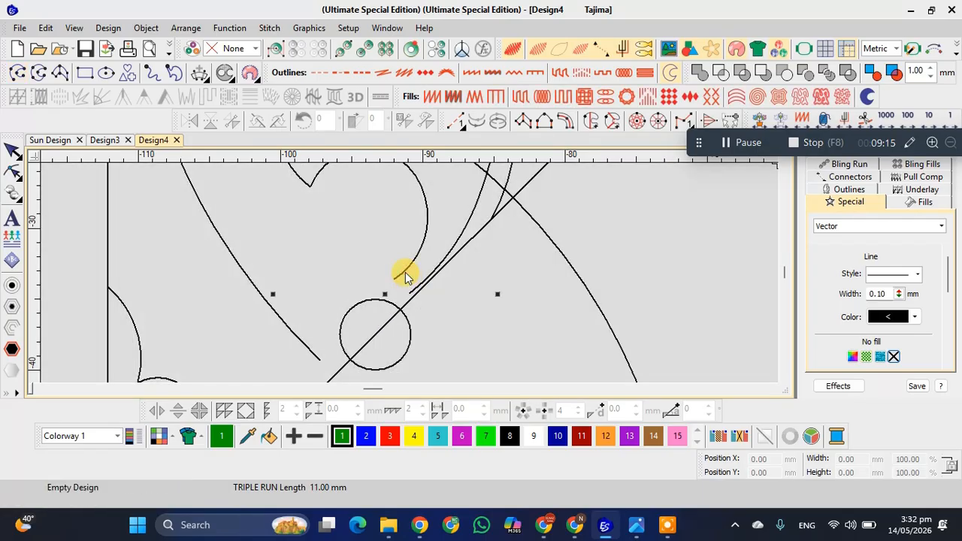
{"action": "key", "text": "h"}
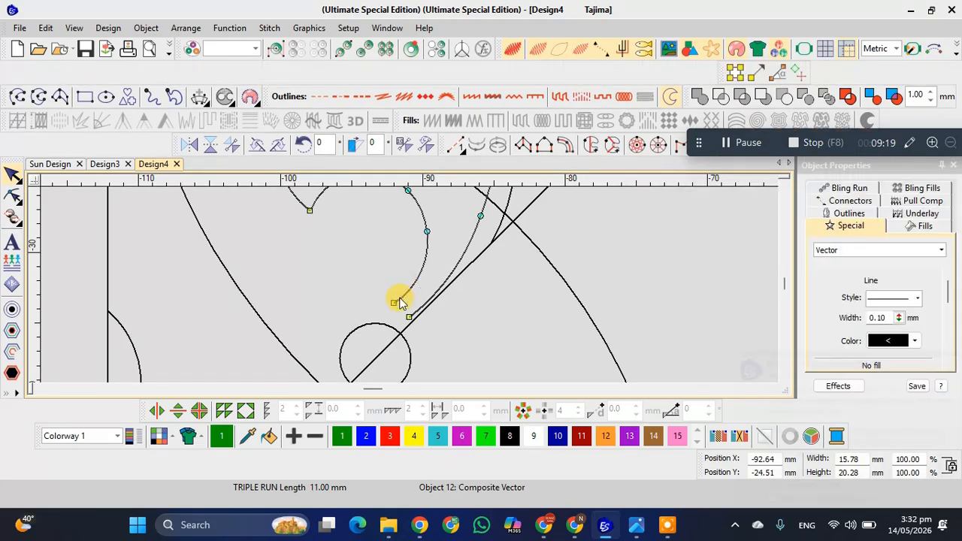
{"action": "scroll", "coordinate": [397, 286], "scroll_direction": "up", "scroll_amount": 2}
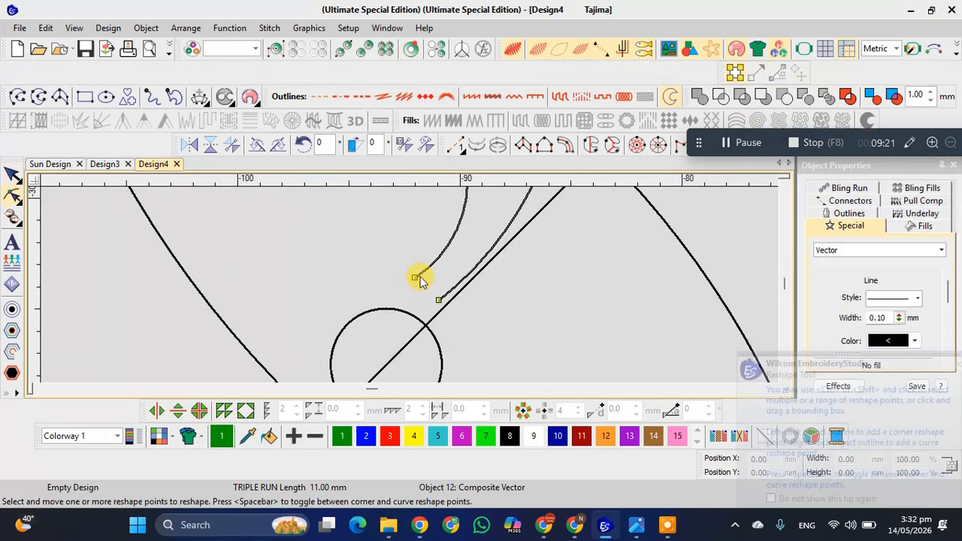
{"action": "left_click", "coordinate": [427, 268]}
{"action": "left_click", "coordinate": [418, 278]}
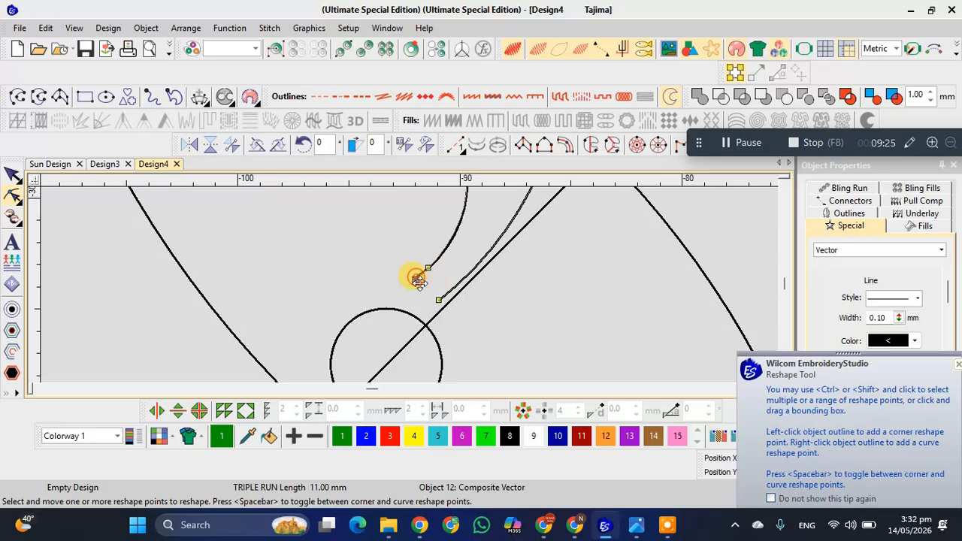
{"action": "left_click_drag", "start_coordinate": [418, 279], "coordinate": [440, 301]}
{"action": "left_click", "coordinate": [426, 267]}
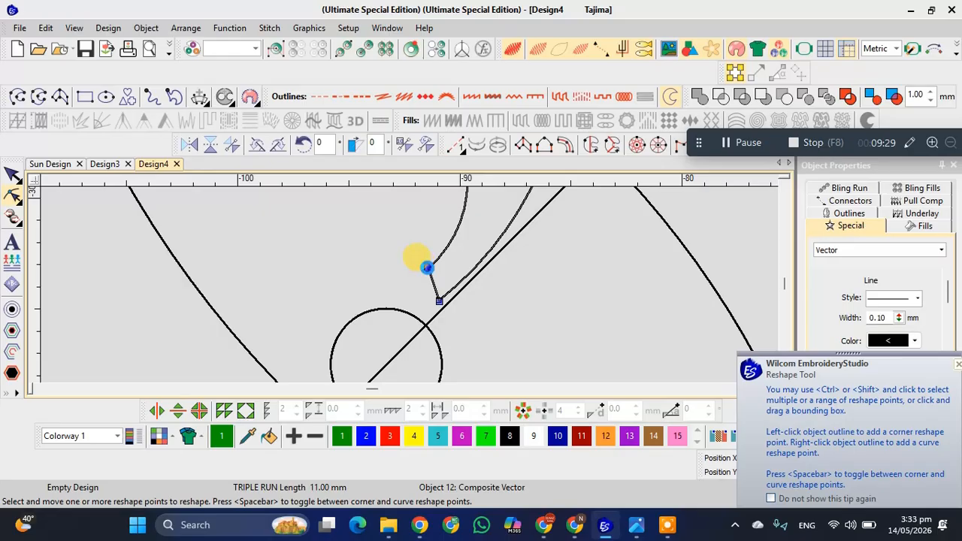
{"action": "left_click_drag", "start_coordinate": [428, 272], "coordinate": [417, 281]}
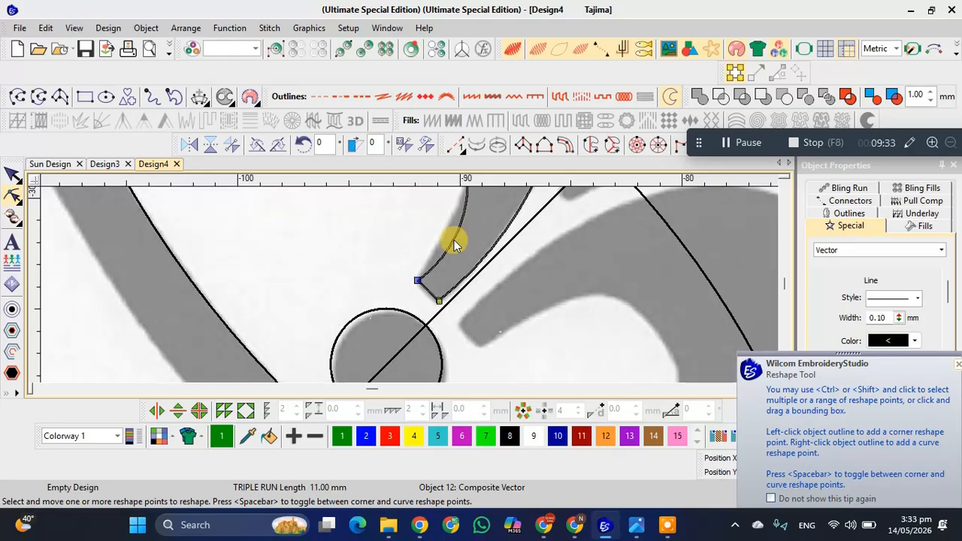
Add a reshape point on the inner edge of the petal's stem and adjust it to follow the bitmap edge
{"action": "left_click", "coordinate": [449, 231]}
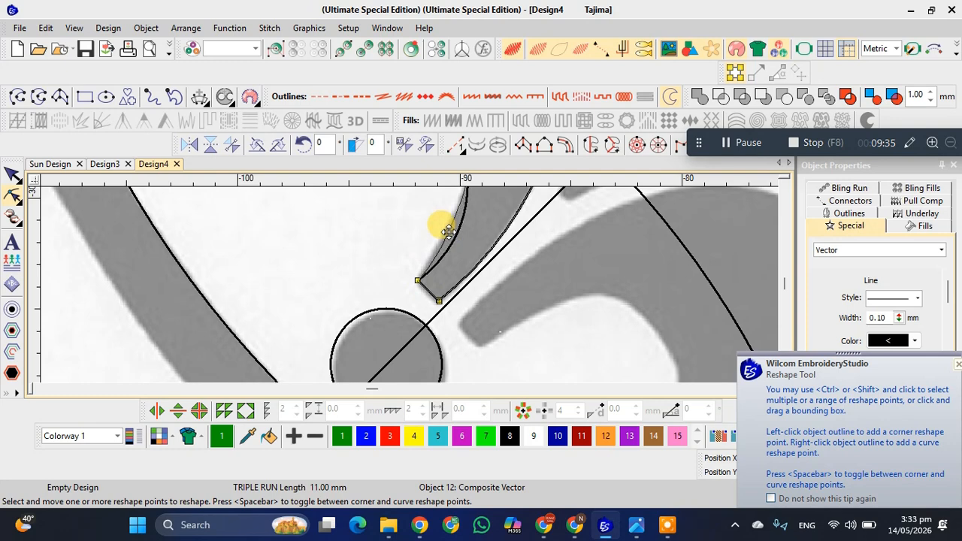
{"action": "left_click_drag", "start_coordinate": [450, 233], "coordinate": [450, 234]}
{"action": "scroll", "coordinate": [404, 274], "scroll_direction": "down", "scroll_amount": 2}
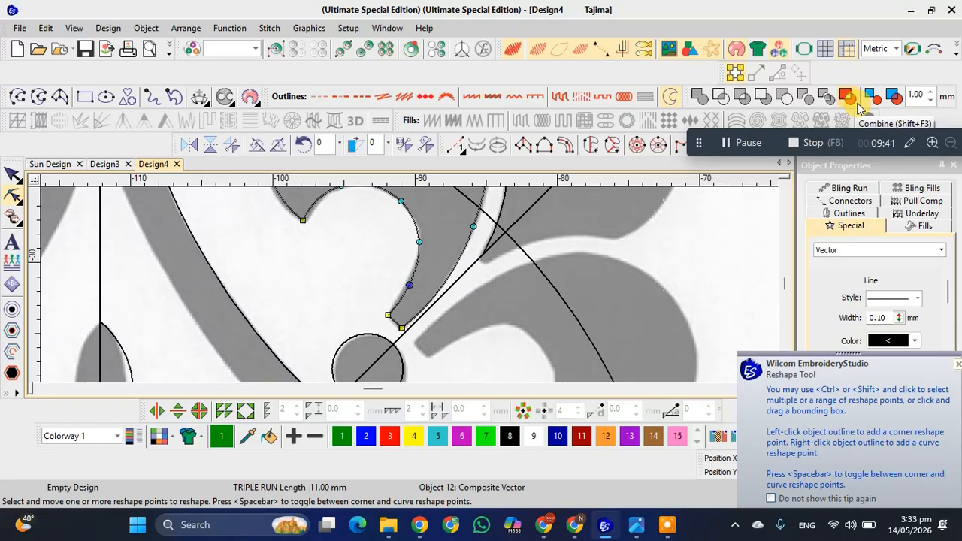
Leave reshaping and break apart the curled petal's composite vector into a plain polygon outline
{"action": "scroll", "coordinate": [464, 244], "scroll_direction": "down", "scroll_amount": 1}
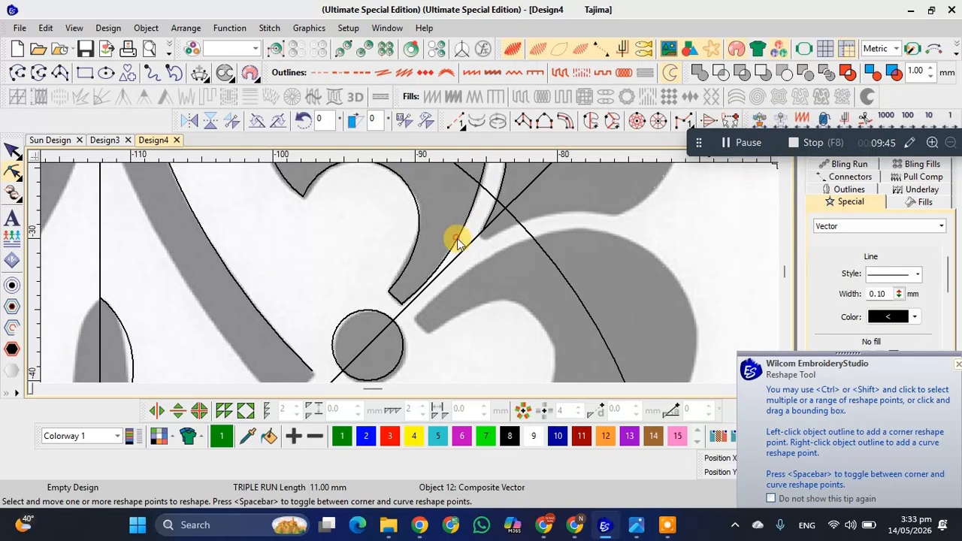
{"action": "key", "text": "Escape"}
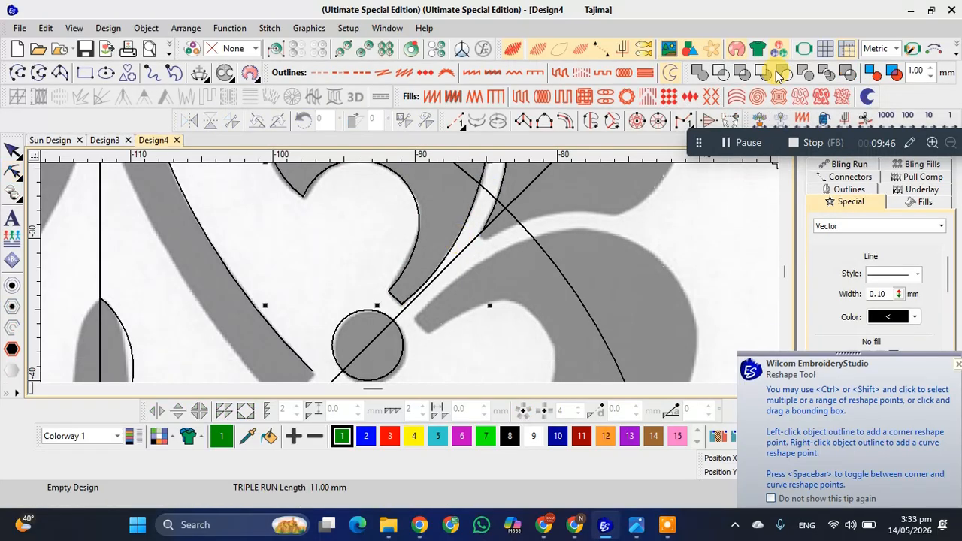
{"action": "left_click", "coordinate": [876, 75]}
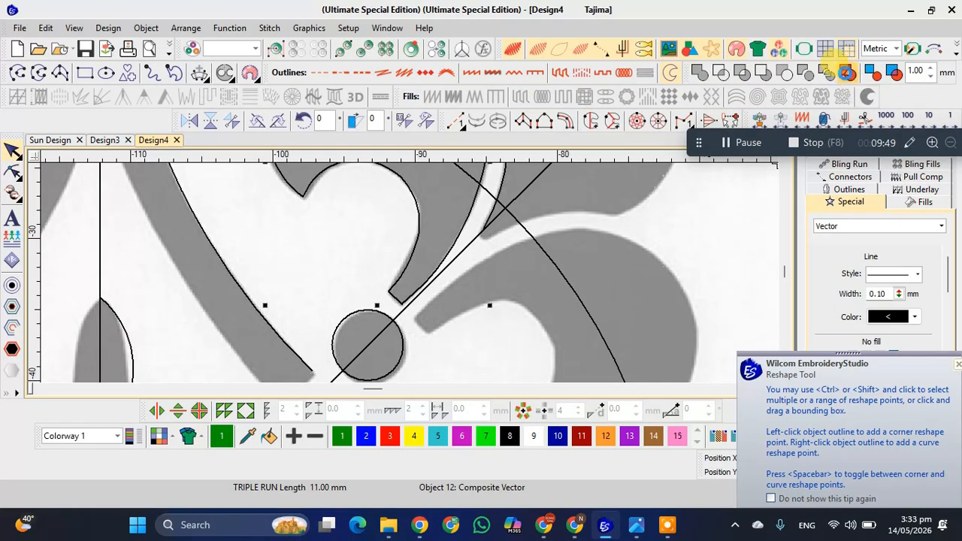
{"action": "key", "text": "ctrl+k"}
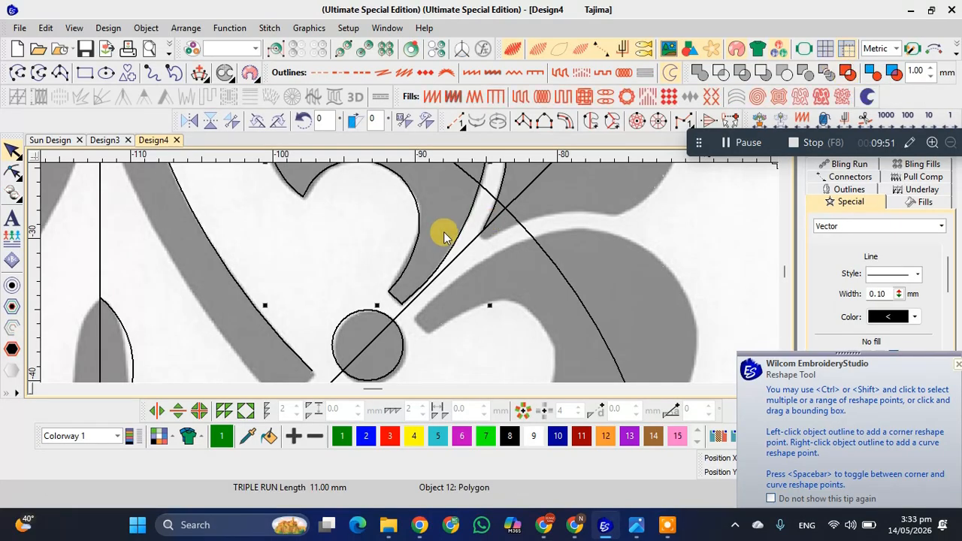
Hide the ornament bitmap to check the curled petal together with the other traced outlines, and clear the selection
{"action": "scroll", "coordinate": [444, 235], "scroll_direction": "down", "scroll_amount": 1}
{"action": "scroll", "coordinate": [404, 278], "scroll_direction": "down", "scroll_amount": 1}
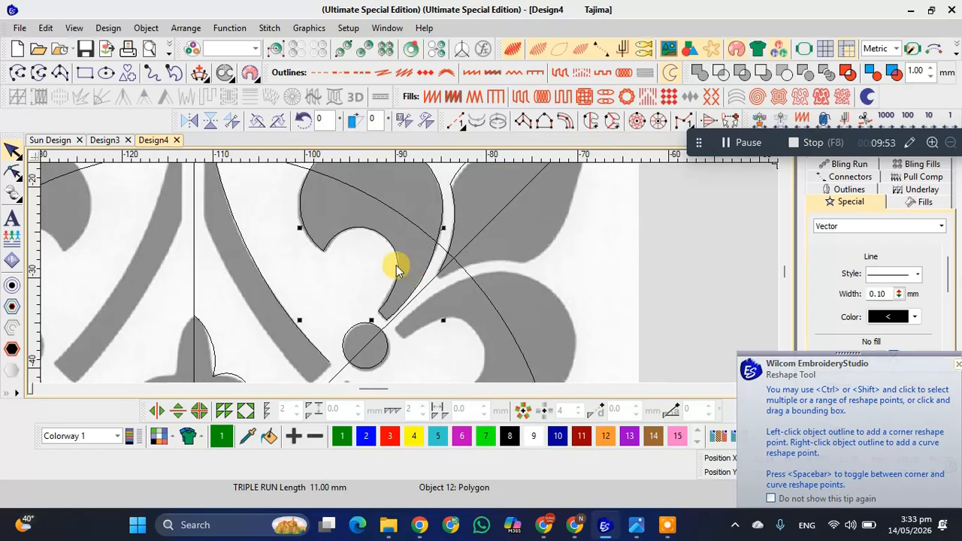
{"action": "scroll", "coordinate": [409, 278], "scroll_direction": "down", "scroll_amount": 2}
{"action": "scroll", "coordinate": [409, 278], "scroll_direction": "down", "scroll_amount": 1}
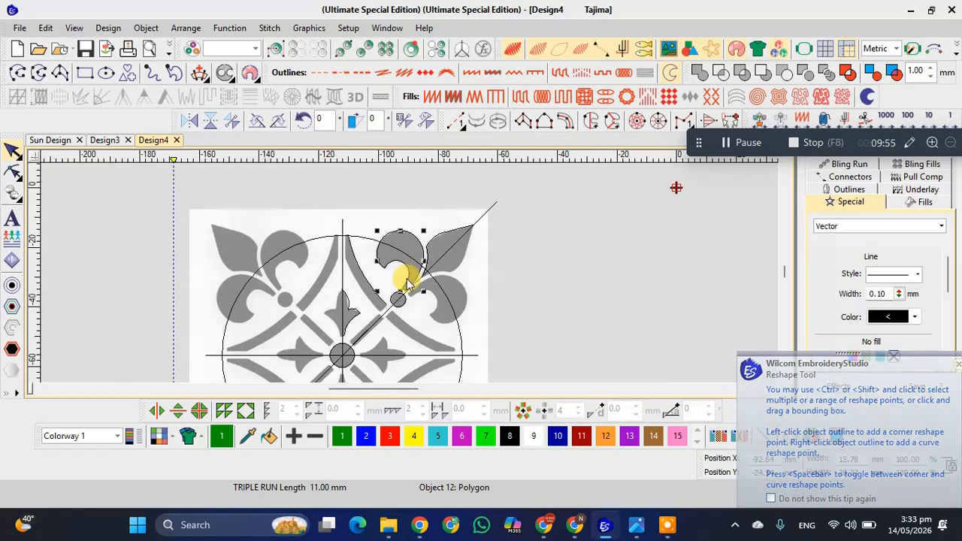
{"action": "key", "text": "d"}
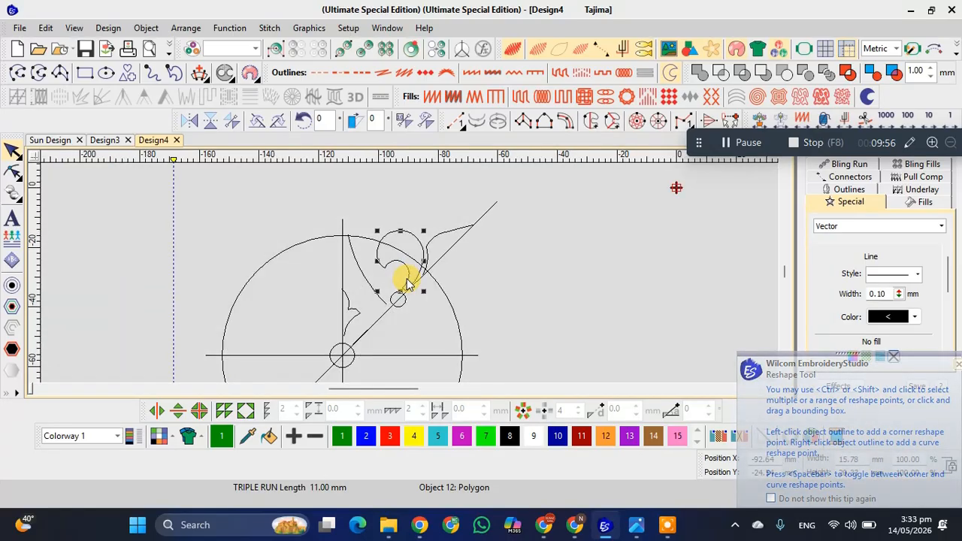
{"action": "left_click", "coordinate": [368, 327]}
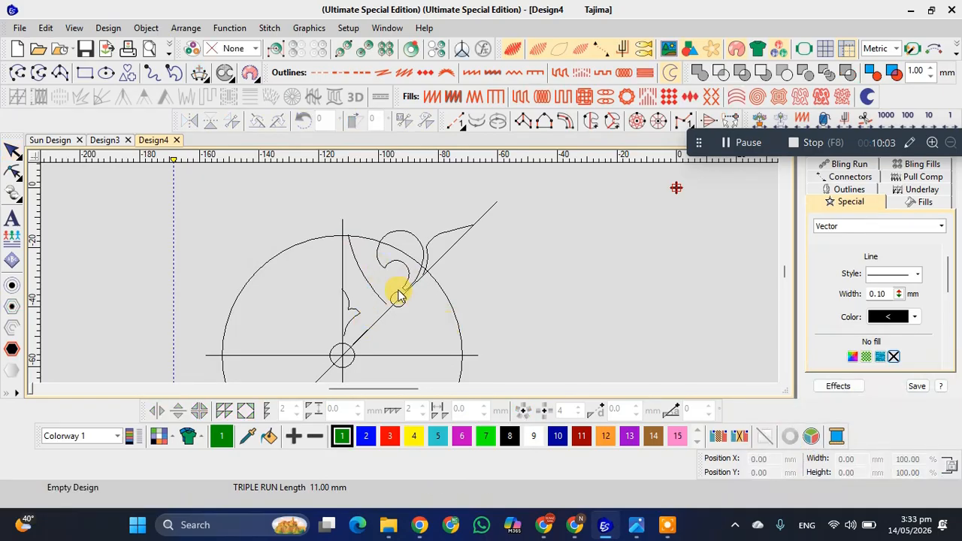
{"action": "left_click", "coordinate": [307, 202]}
{"action": "left_click_drag", "start_coordinate": [303, 198], "coordinate": [481, 354]}
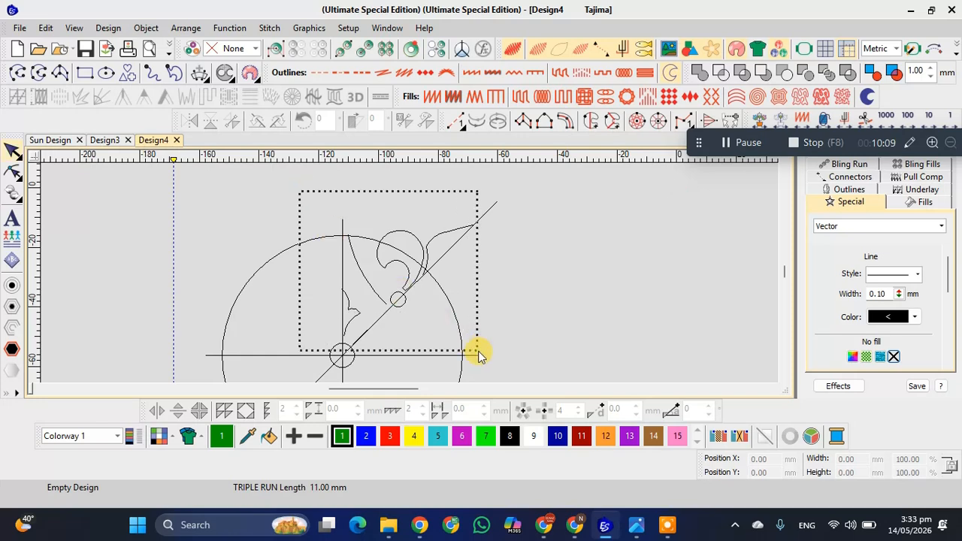
{"action": "left_click_drag", "start_coordinate": [481, 354], "coordinate": [474, 351]}
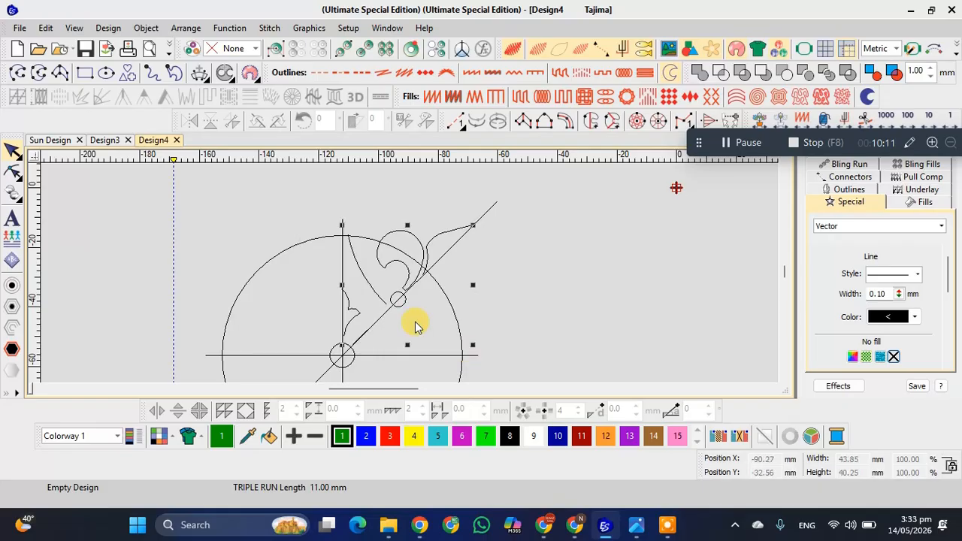
{"action": "scroll", "coordinate": [406, 271], "scroll_direction": "up", "scroll_amount": 1}
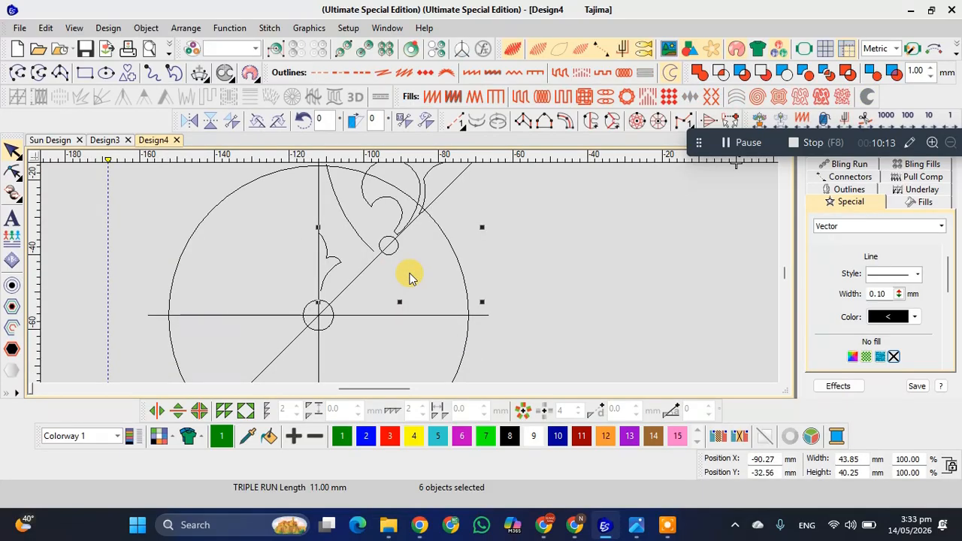
{"action": "left_click", "coordinate": [512, 250]}
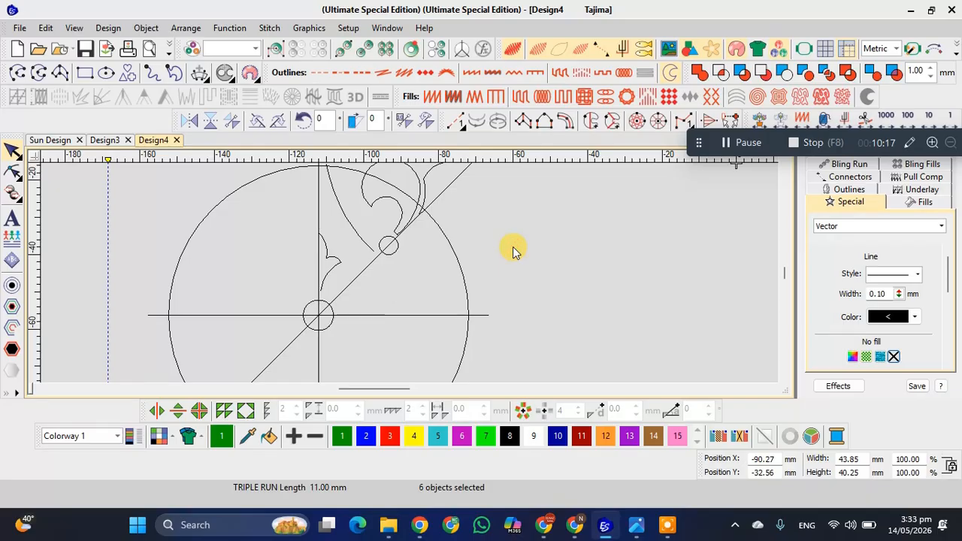
Select the traced outlines of the upper-right segment, leaving out the short diagonal line and the small circle on the diagonal guide
{"action": "scroll", "coordinate": [513, 249], "scroll_direction": "down", "scroll_amount": 2}
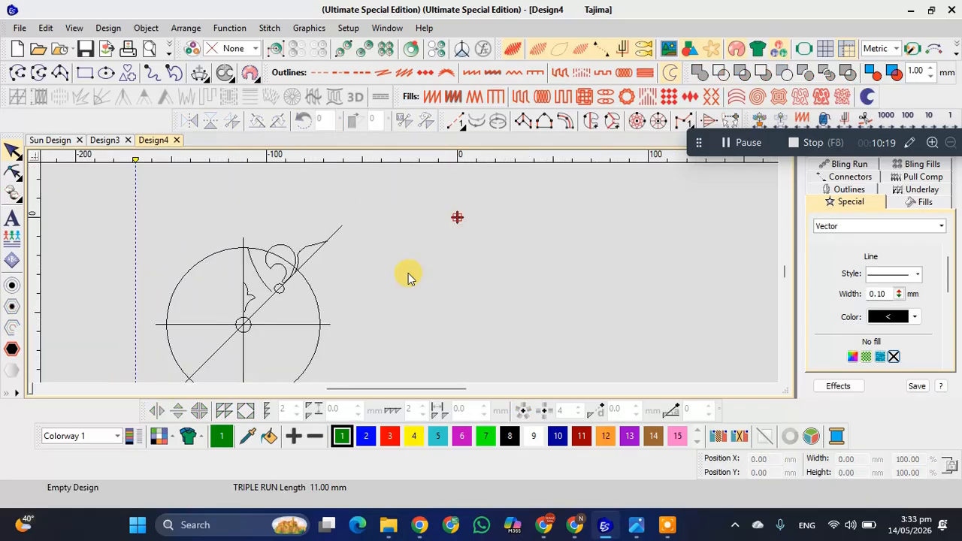
{"action": "left_click_drag", "start_coordinate": [209, 213], "coordinate": [339, 325]}
{"action": "scroll", "coordinate": [236, 300], "scroll_direction": "up", "scroll_amount": 2}
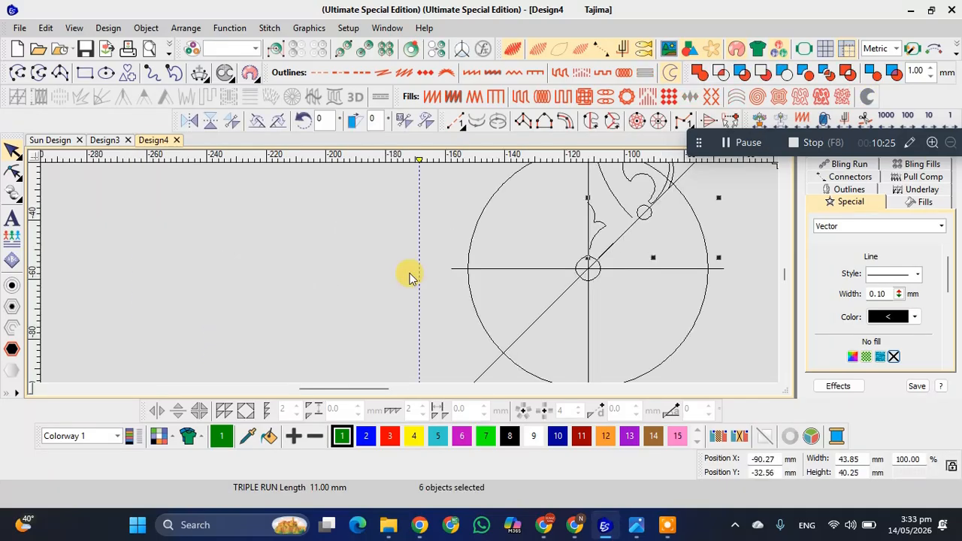
{"action": "scroll", "coordinate": [612, 244], "scroll_direction": "up", "scroll_amount": 2}
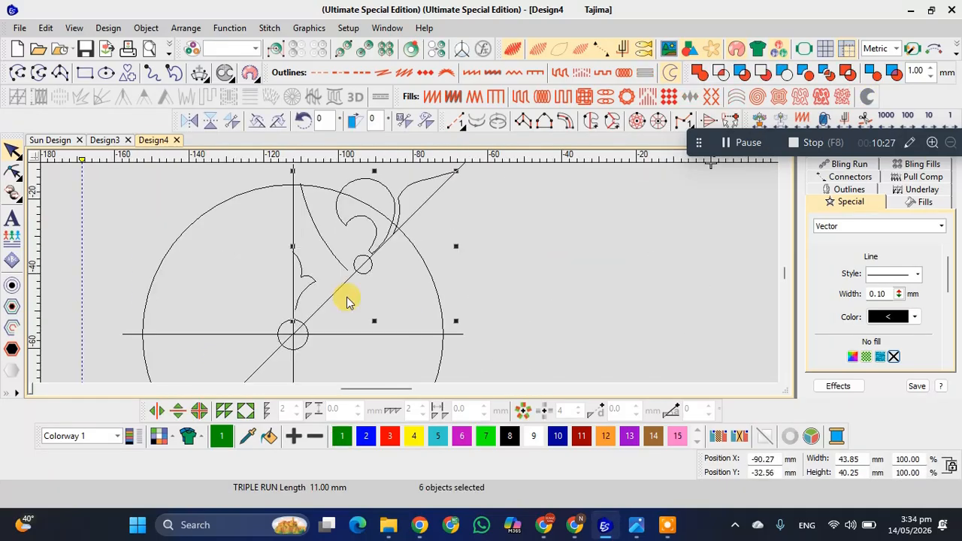
{"action": "scroll", "coordinate": [283, 320], "scroll_direction": "up", "scroll_amount": 1}
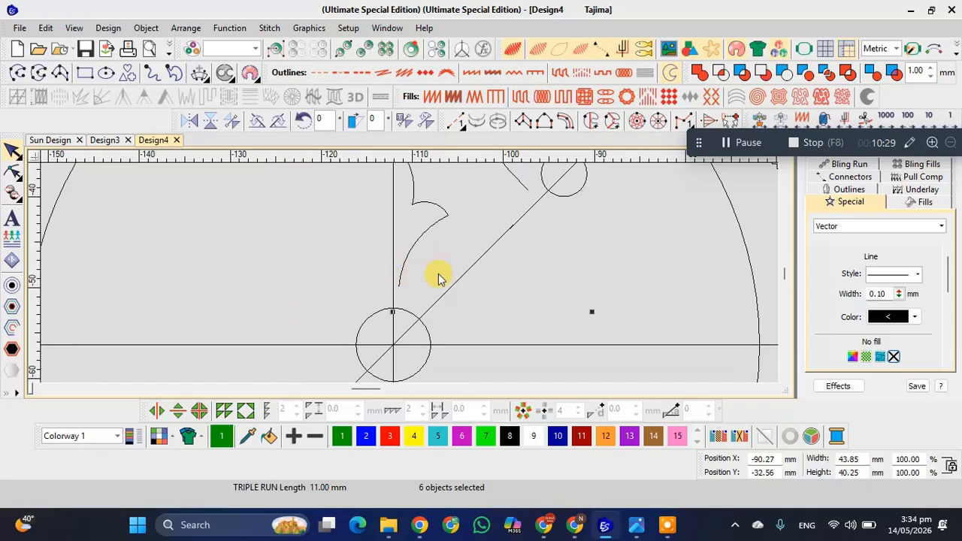
{"action": "scroll", "coordinate": [453, 279], "scroll_direction": "up", "scroll_amount": 1}
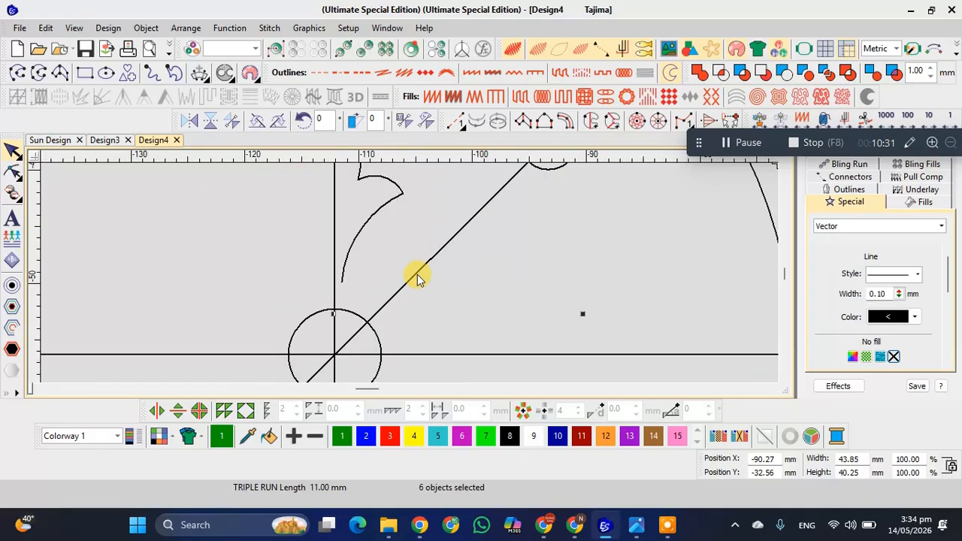
{"action": "left_click", "coordinate": [418, 278], "text": "ctrl"}
{"action": "scroll", "coordinate": [418, 278], "scroll_direction": "down", "scroll_amount": 1}
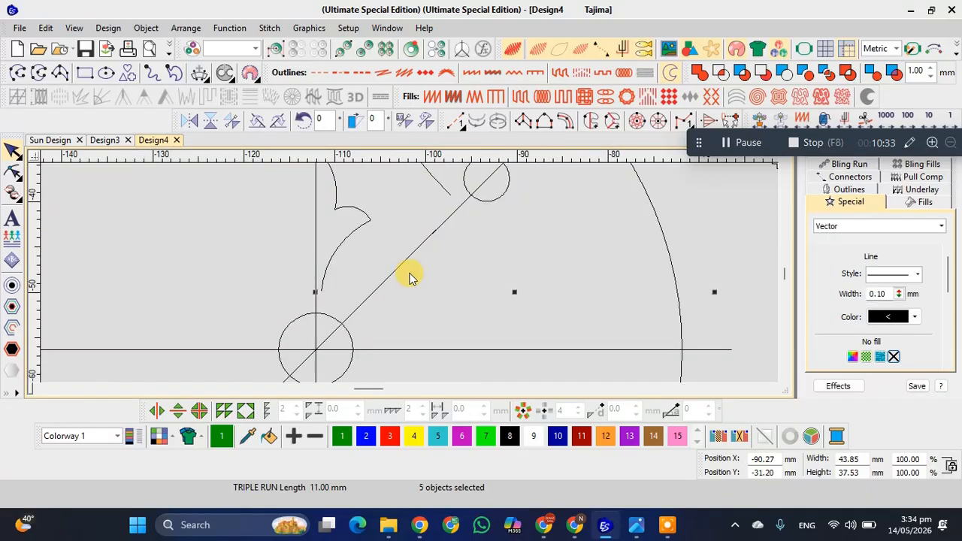
{"action": "scroll", "coordinate": [480, 224], "scroll_direction": "down", "scroll_amount": 1}
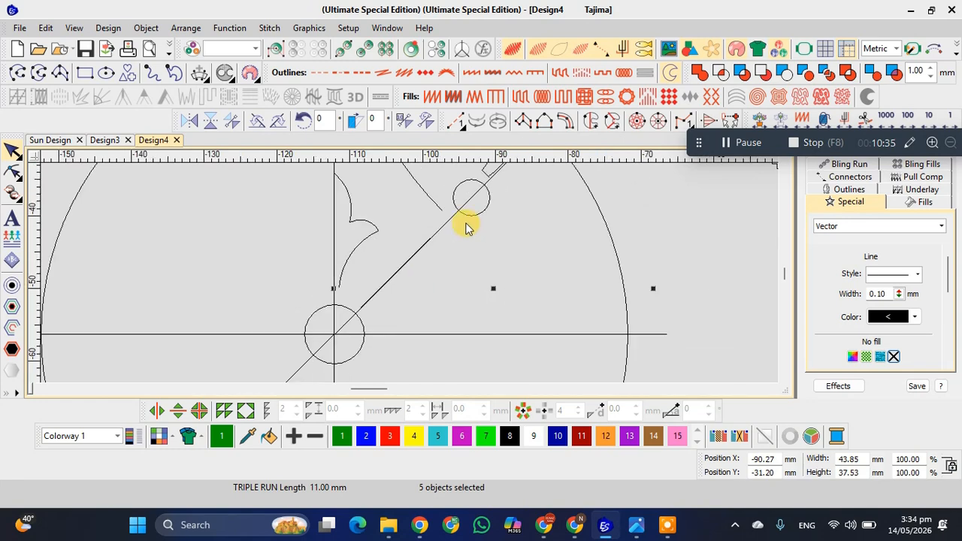
{"action": "left_click", "coordinate": [473, 216]}
{"action": "scroll", "coordinate": [408, 275], "scroll_direction": "down", "scroll_amount": 2}
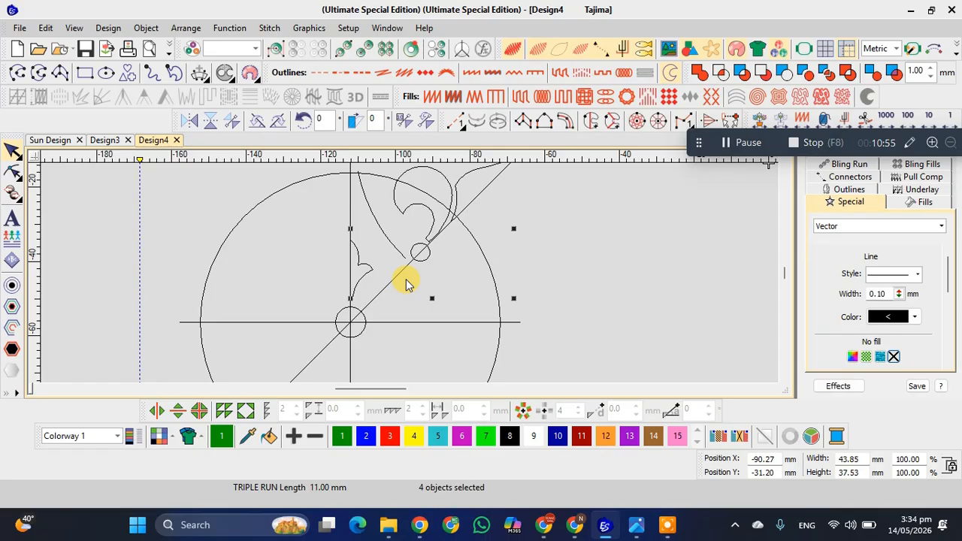
Duplicate the selected outlines and mirror the copies across the diagonal guide to complete the quarter, then clear the selection
{"action": "key", "text": "ctrl+d"}
{"action": "key", "text": "9"}
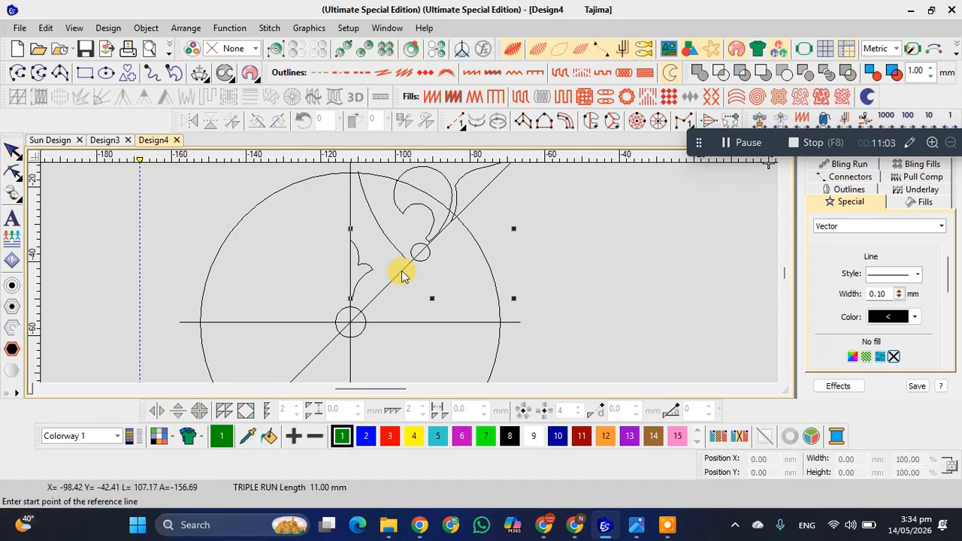
{"action": "scroll", "coordinate": [402, 276], "scroll_direction": "up", "scroll_amount": 1}
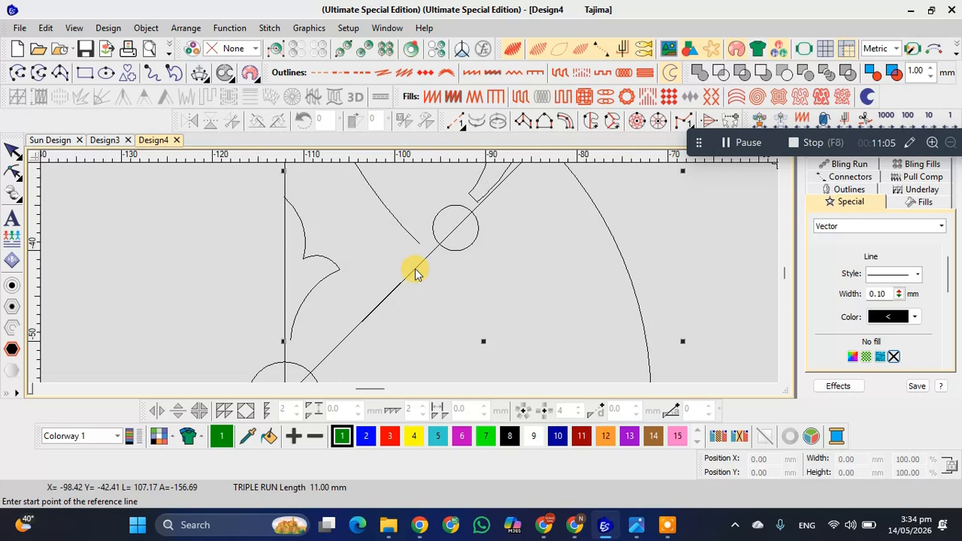
{"action": "left_click", "coordinate": [415, 269]}
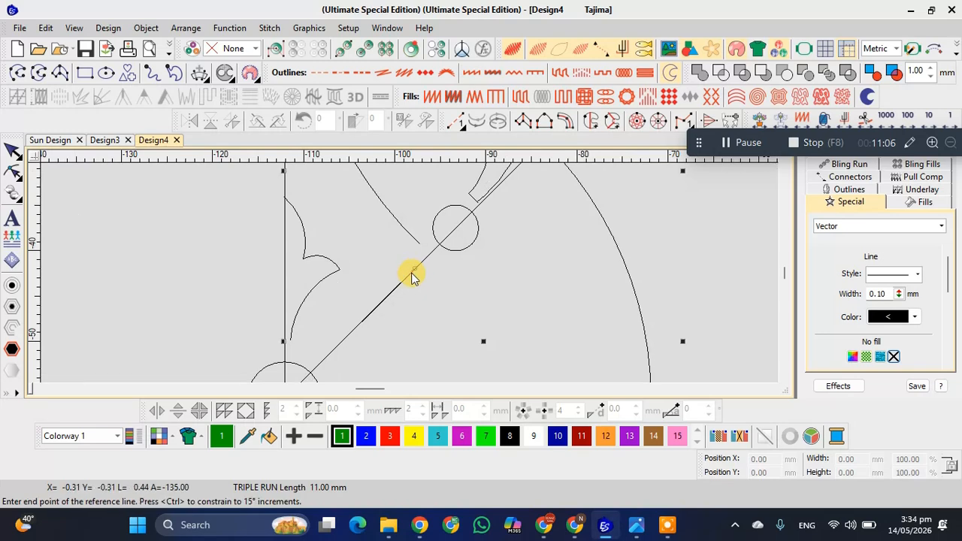
{"action": "left_click", "coordinate": [384, 302]}
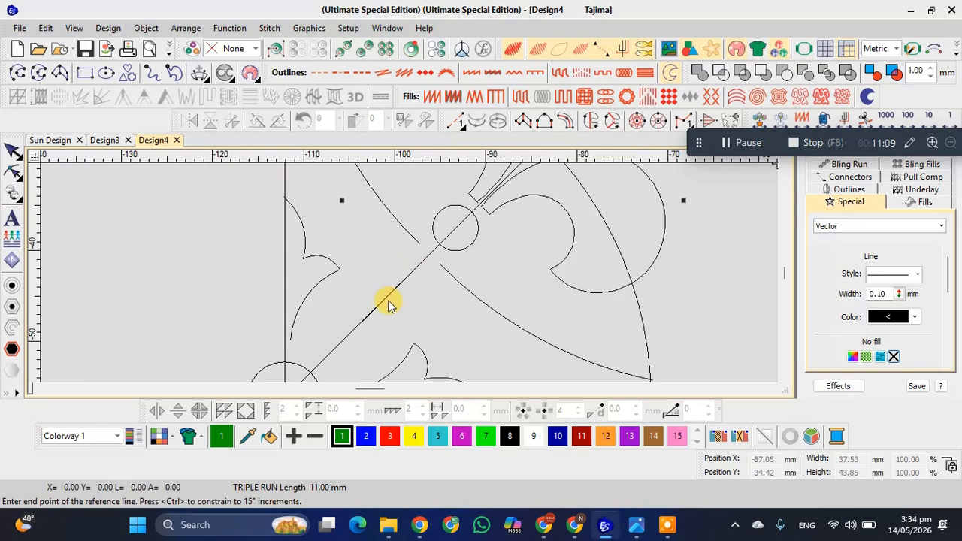
{"action": "scroll", "coordinate": [410, 277], "scroll_direction": "down", "scroll_amount": 2}
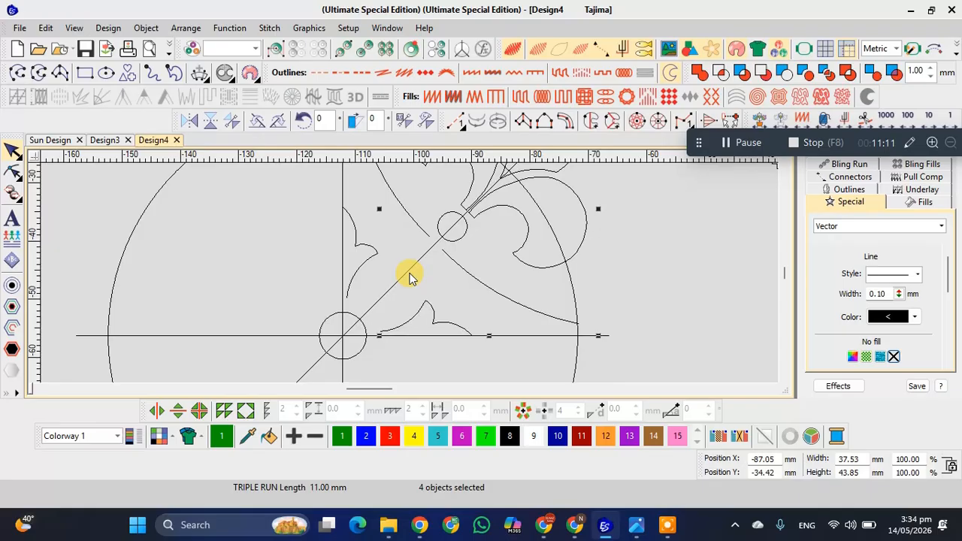
{"action": "scroll", "coordinate": [410, 276], "scroll_direction": "down", "scroll_amount": 1}
{"action": "scroll", "coordinate": [410, 277], "scroll_direction": "down", "scroll_amount": 1}
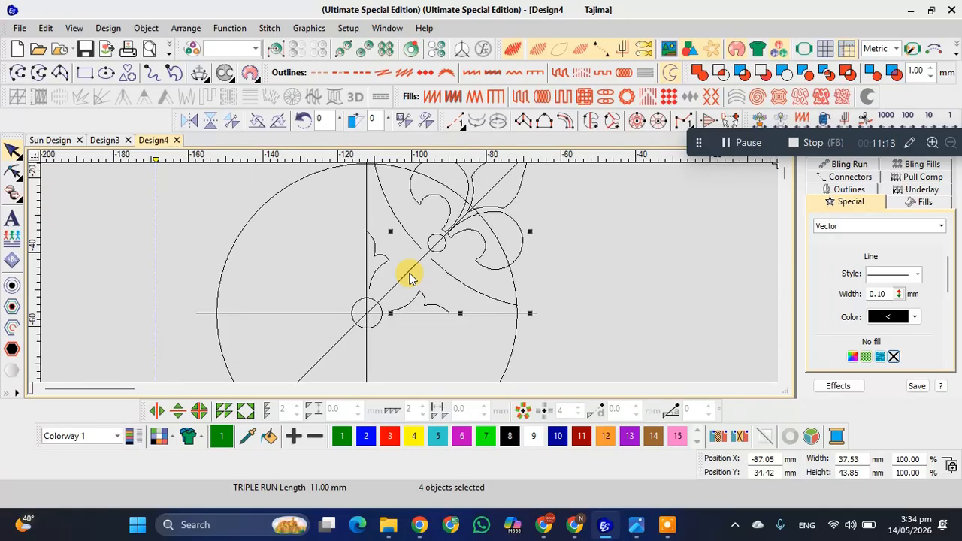
{"action": "scroll", "coordinate": [408, 273], "scroll_direction": "down", "scroll_amount": 1}
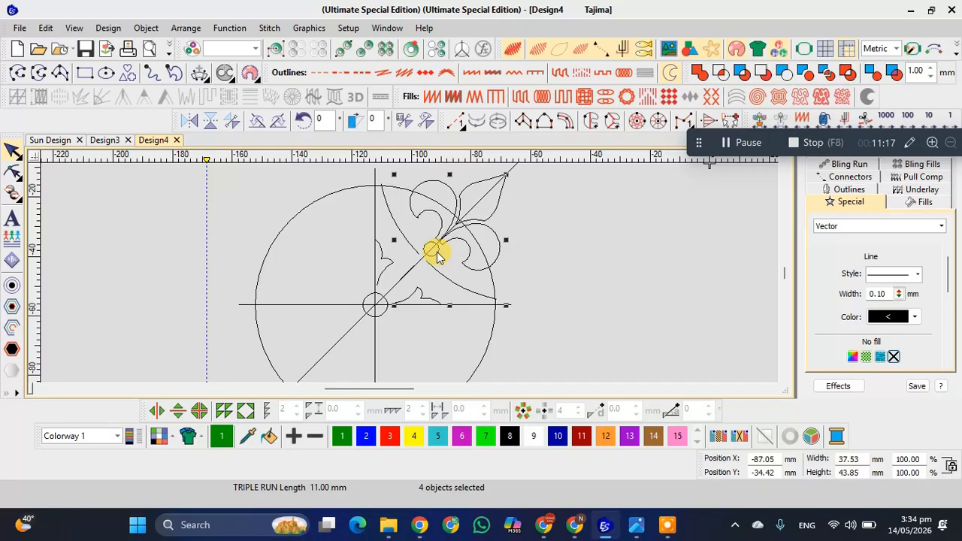
{"action": "key", "text": "Escape"}
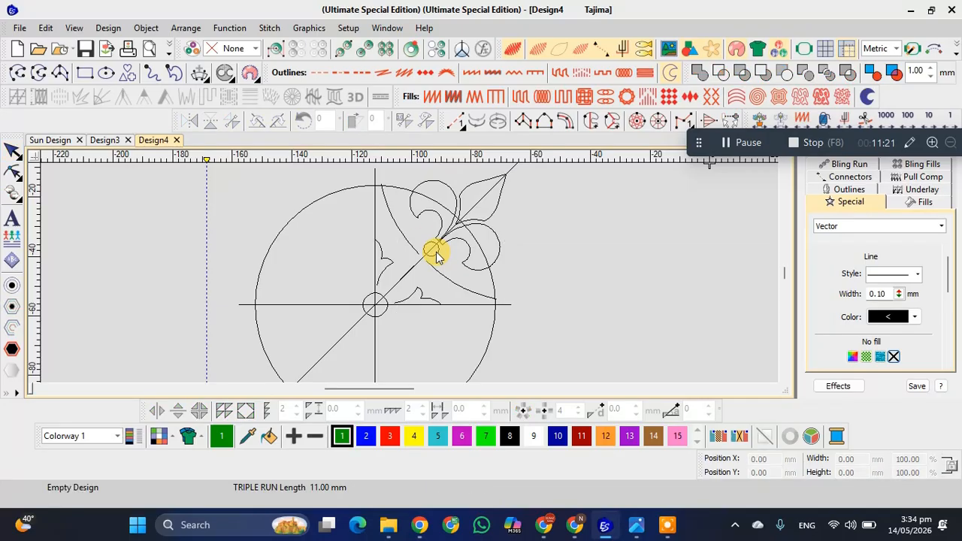
Select the whole upper-right quarter: both mirrored halves, the small circle and the short diagonal line, without the long guides and large circle
{"action": "scroll", "coordinate": [437, 252], "scroll_direction": "up", "scroll_amount": 1}
{"action": "scroll", "coordinate": [409, 276], "scroll_direction": "up", "scroll_amount": 1}
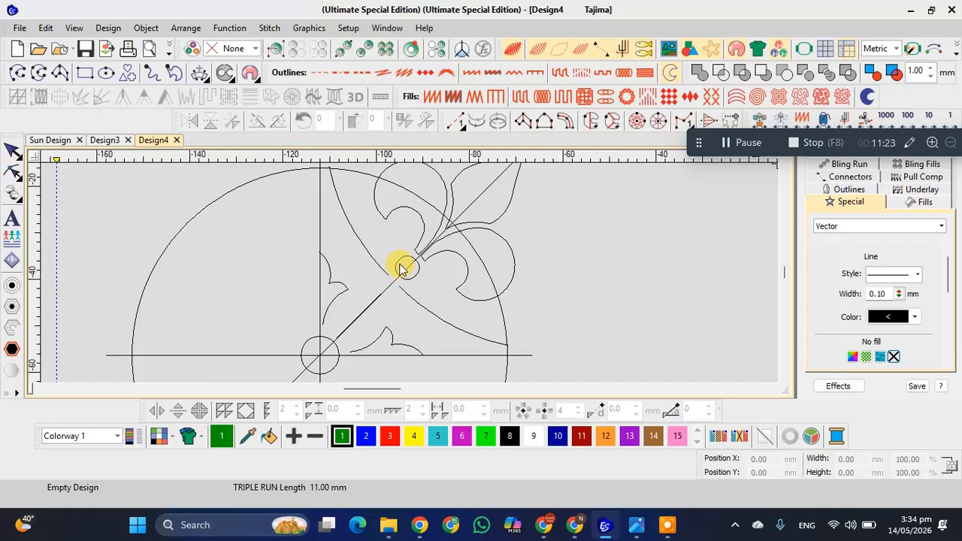
{"action": "left_click", "coordinate": [365, 307]}
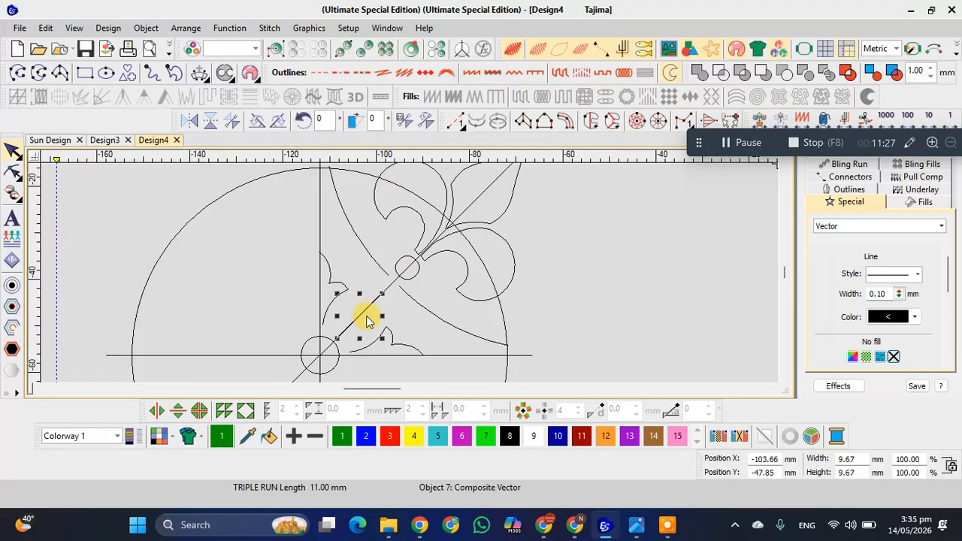
{"action": "scroll", "coordinate": [410, 278], "scroll_direction": "down", "scroll_amount": 1}
{"action": "scroll", "coordinate": [410, 278], "scroll_direction": "down", "scroll_amount": 1}
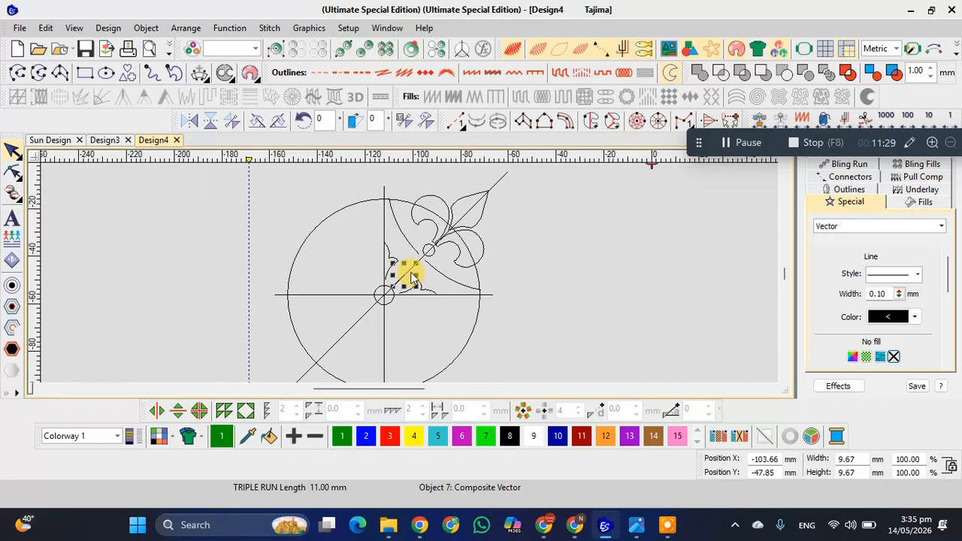
{"action": "left_click", "coordinate": [376, 192]}
{"action": "left_click_drag", "start_coordinate": [391, 213], "coordinate": [490, 279]}
{"action": "left_click_drag", "start_coordinate": [376, 191], "coordinate": [517, 300]}
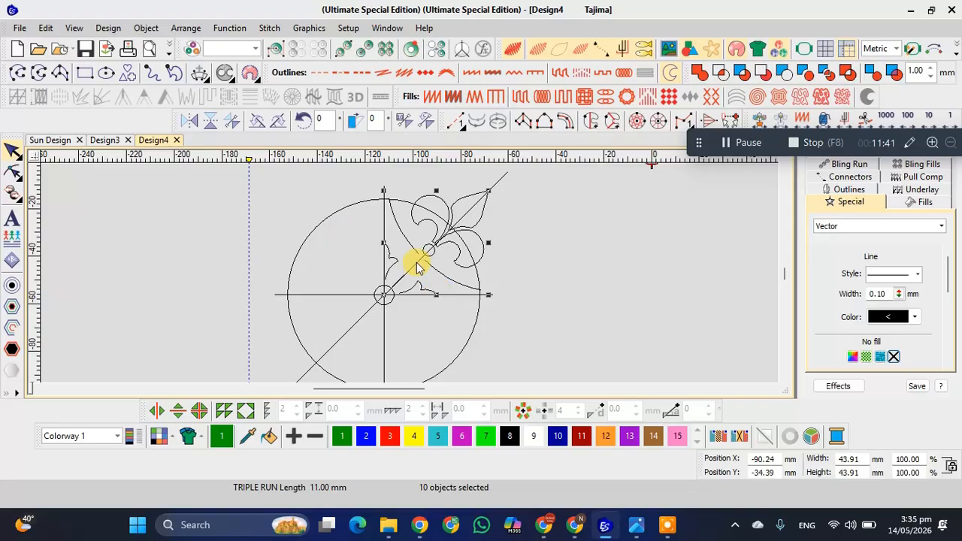
Duplicate the selected quarter and mirror the copy across the vertical guide to form the ornament's upper half, then clear the selection
{"action": "scroll", "coordinate": [398, 269], "scroll_direction": "up", "scroll_amount": 1}
{"action": "scroll", "coordinate": [384, 275], "scroll_direction": "up", "scroll_amount": 1}
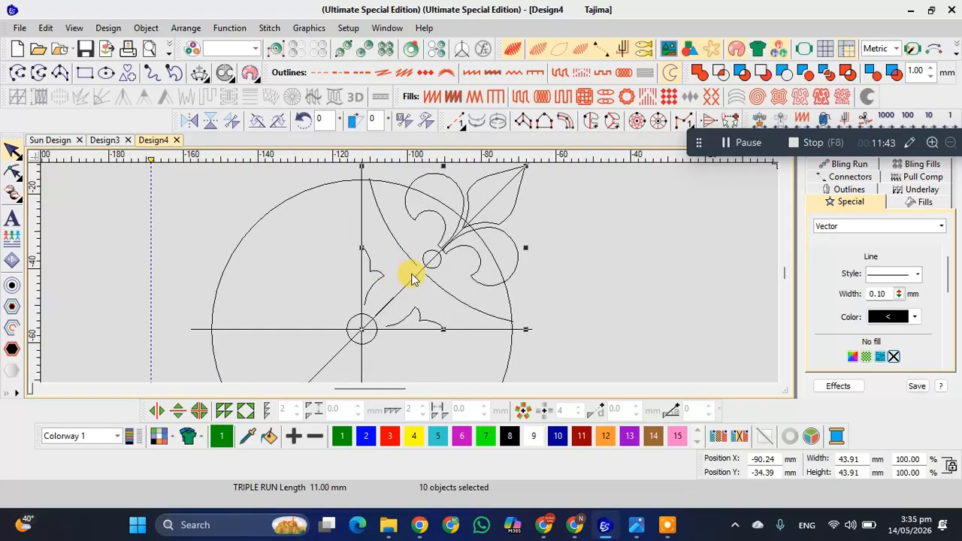
{"action": "key", "text": "ctrl+d"}
{"action": "scroll", "coordinate": [409, 278], "scroll_direction": "up", "scroll_amount": 1}
{"action": "scroll", "coordinate": [409, 276], "scroll_direction": "up", "scroll_amount": 1}
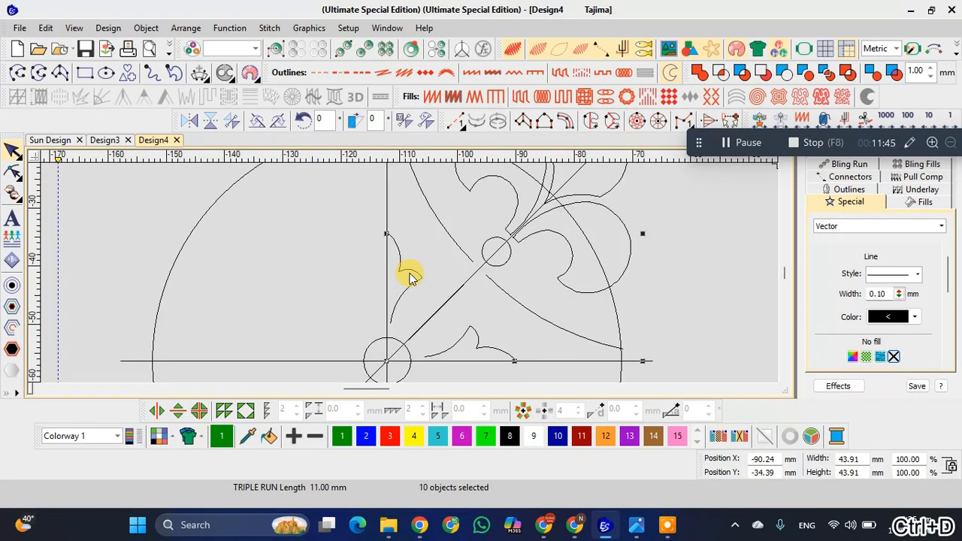
{"action": "scroll", "coordinate": [410, 275], "scroll_direction": "up", "scroll_amount": 1}
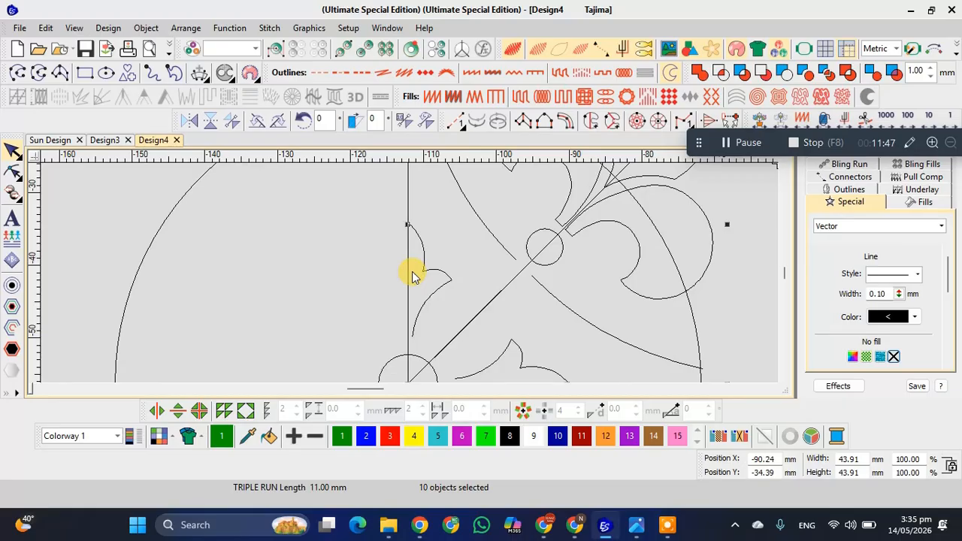
{"action": "key", "text": "6"}
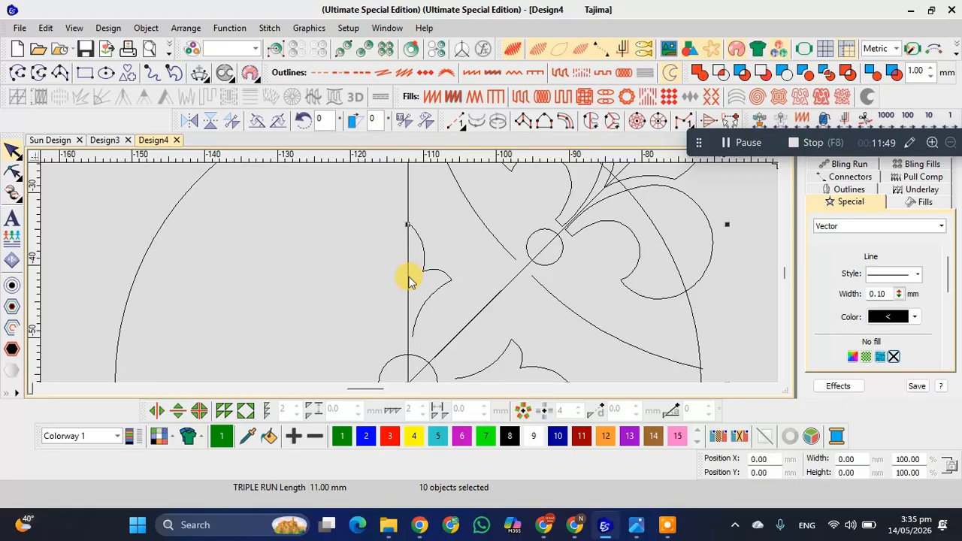
{"action": "scroll", "coordinate": [409, 278], "scroll_direction": "up", "scroll_amount": 1}
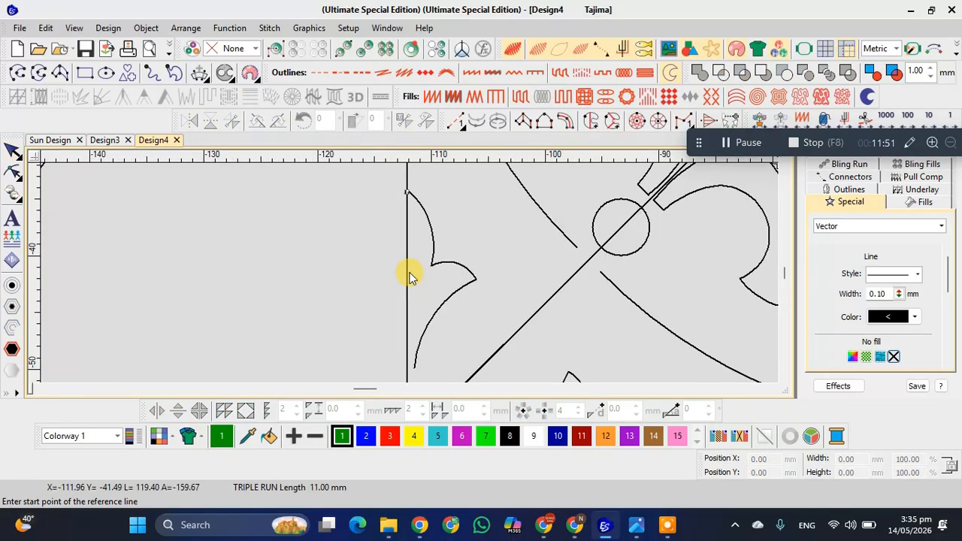
{"action": "scroll", "coordinate": [410, 273], "scroll_direction": "up", "scroll_amount": 1}
{"action": "left_click", "coordinate": [409, 262]}
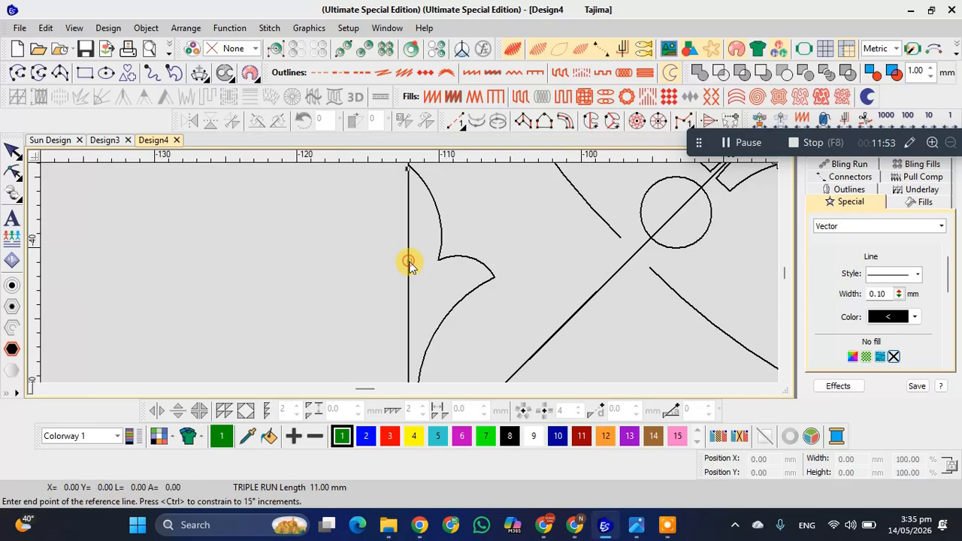
{"action": "left_click", "coordinate": [410, 307]}
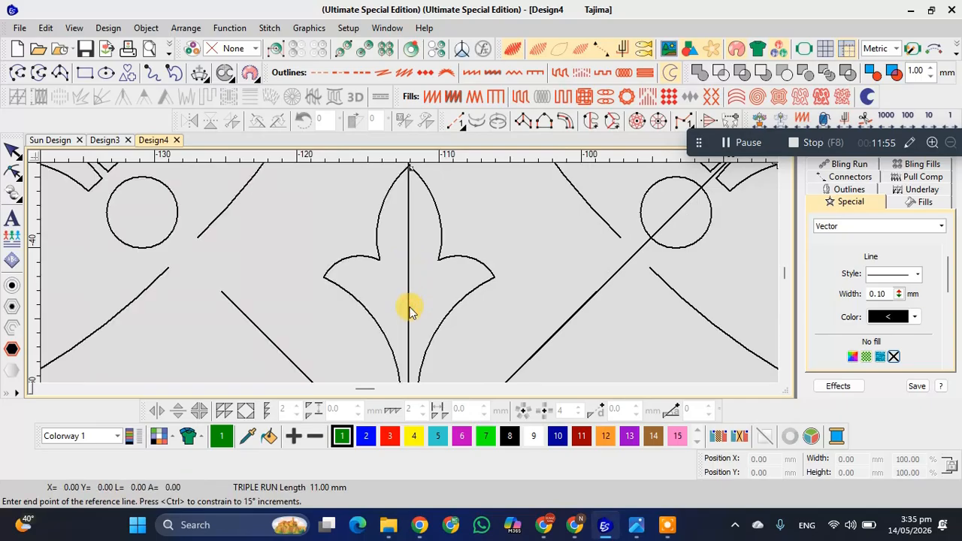
{"action": "scroll", "coordinate": [410, 275], "scroll_direction": "down", "scroll_amount": 1}
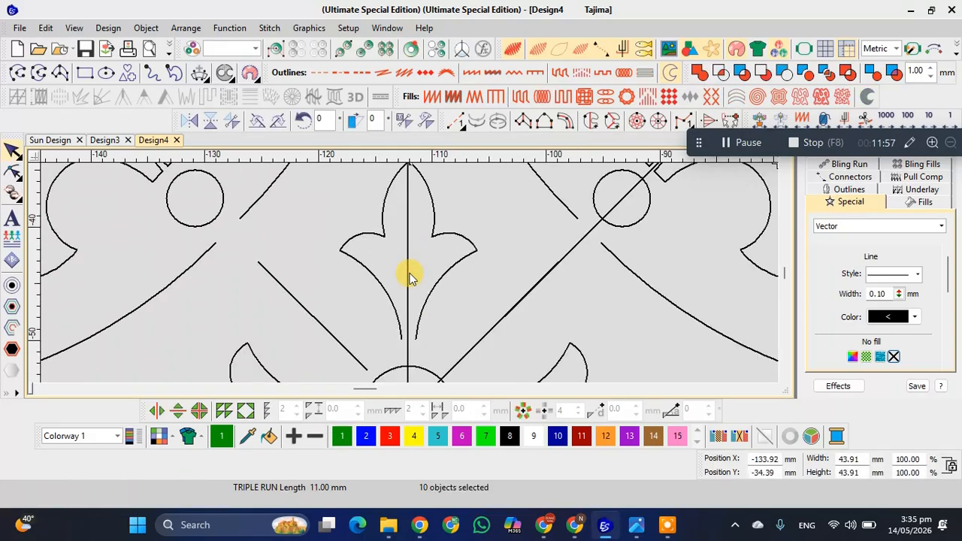
{"action": "scroll", "coordinate": [410, 277], "scroll_direction": "down", "scroll_amount": 4}
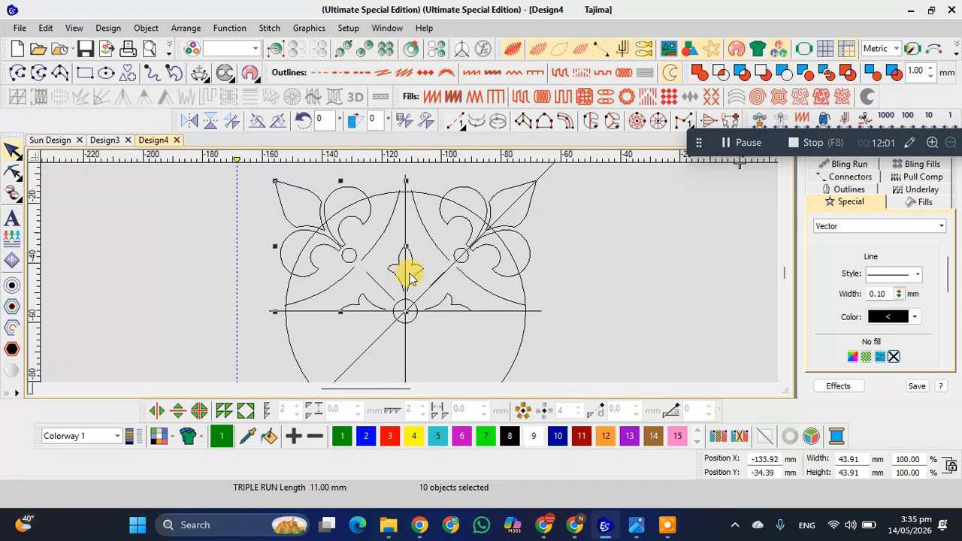
{"action": "scroll", "coordinate": [410, 277], "scroll_direction": "down", "scroll_amount": 1}
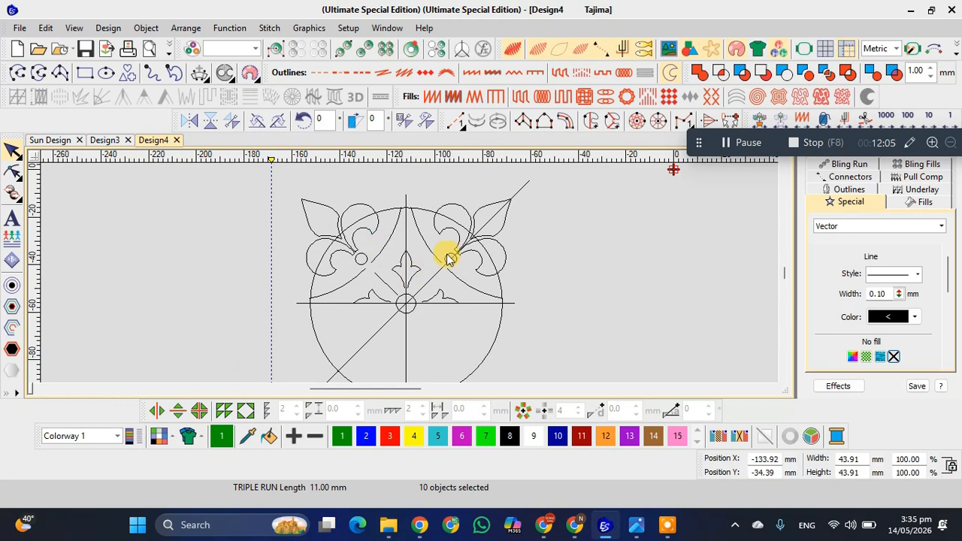
{"action": "left_click", "coordinate": [474, 260]}
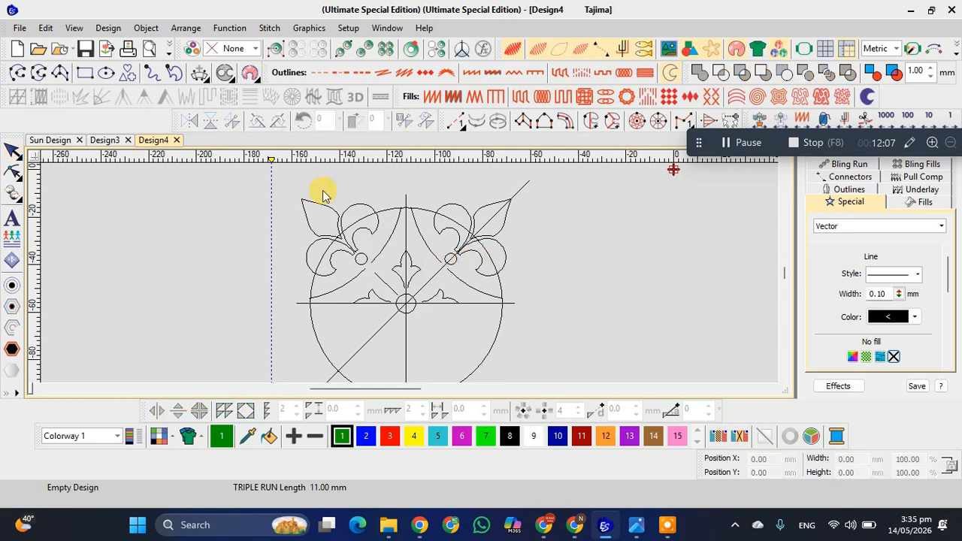
Select all outlines of the ornament's upper half and duplicate them in place, leaving out the long guides and large circle
{"action": "left_click_drag", "start_coordinate": [294, 181], "coordinate": [508, 308]}
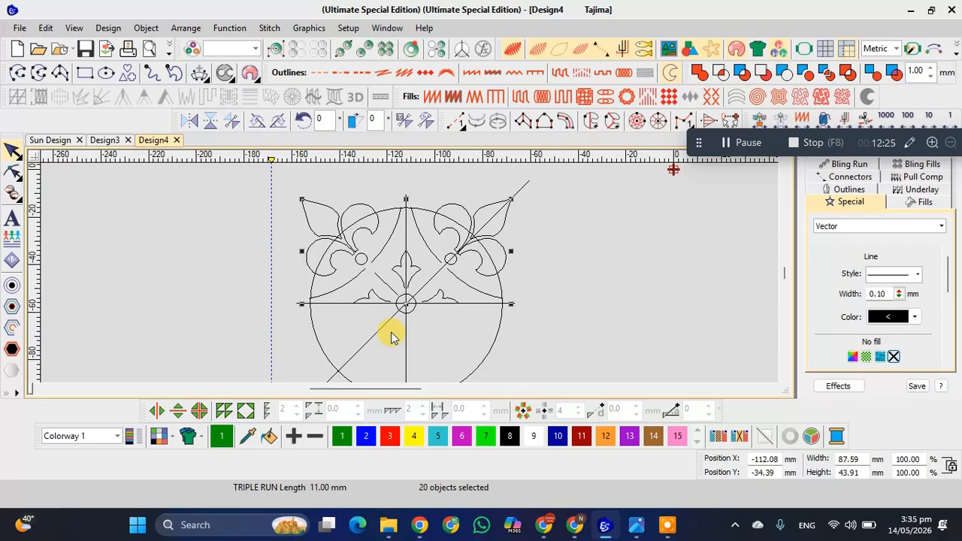
{"action": "key", "text": "ctrl+d"}
Try to mirror the duplicated upper half along the horizontal guide, then undo the mirroring
{"action": "scroll", "coordinate": [408, 269], "scroll_direction": "up", "scroll_amount": 1}
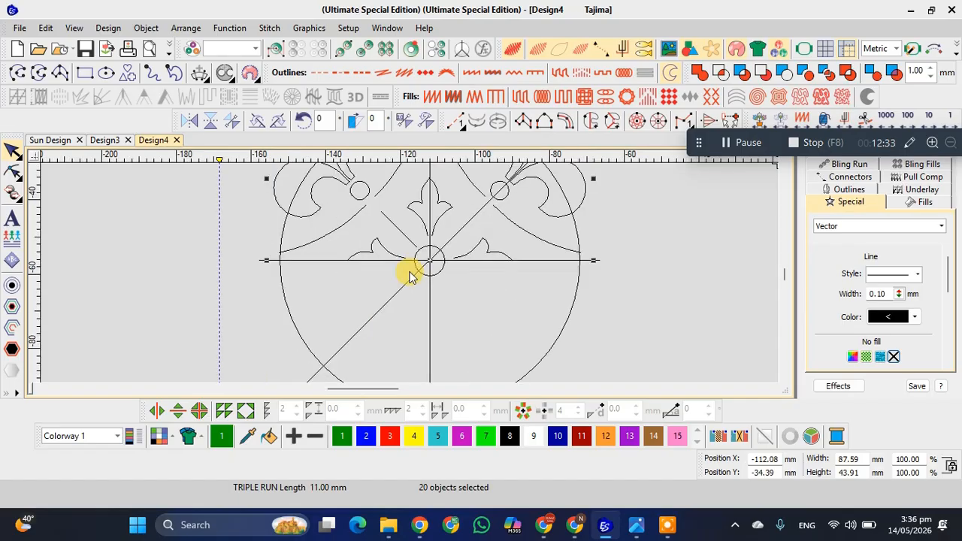
{"action": "scroll", "coordinate": [415, 272], "scroll_direction": "up", "scroll_amount": 2}
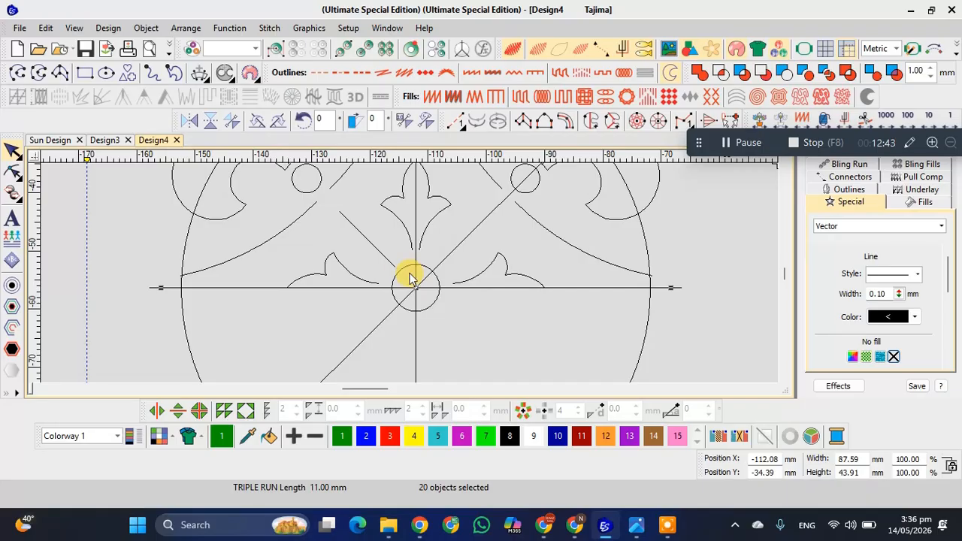
{"action": "key", "text": "shift+3"}
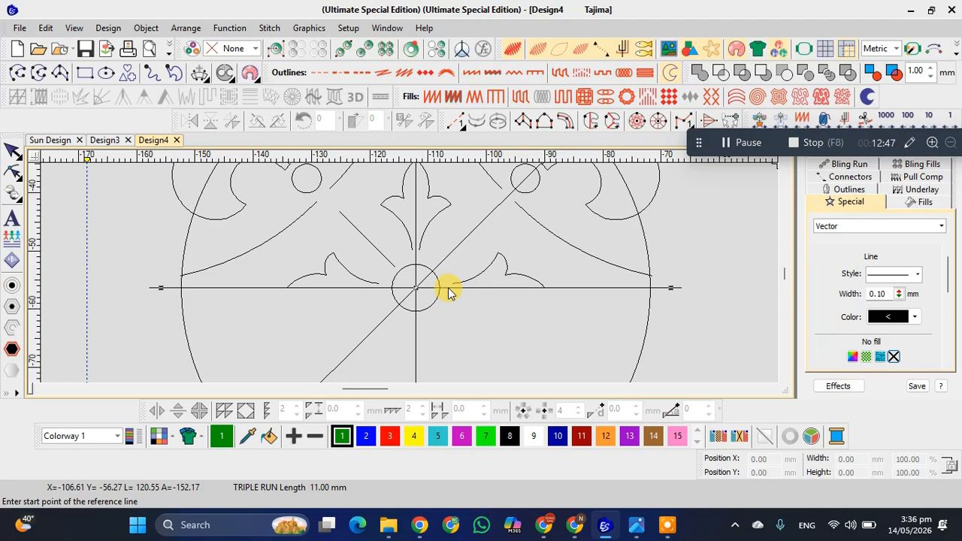
{"action": "left_click", "coordinate": [448, 290]}
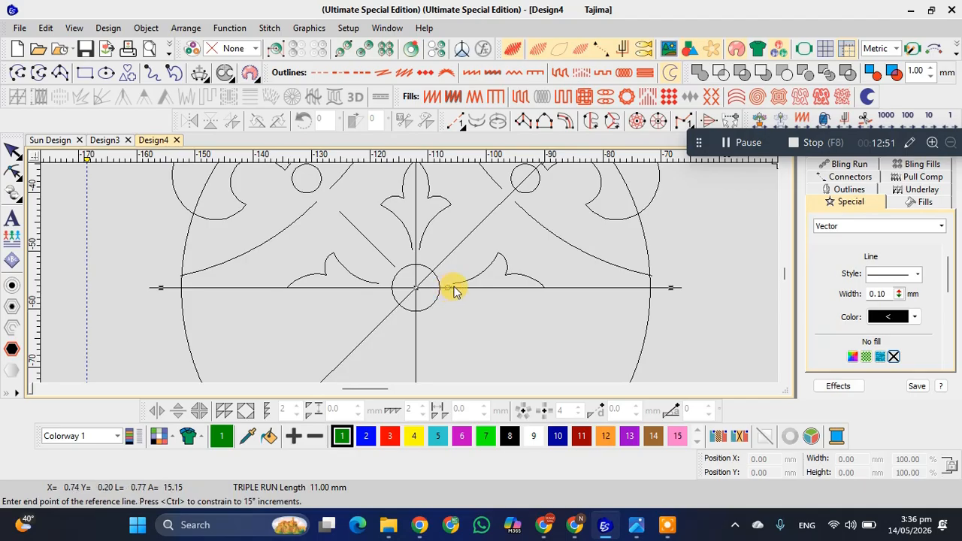
{"action": "left_click", "coordinate": [539, 290]}
{"action": "scroll", "coordinate": [398, 278], "scroll_direction": "down", "scroll_amount": 1}
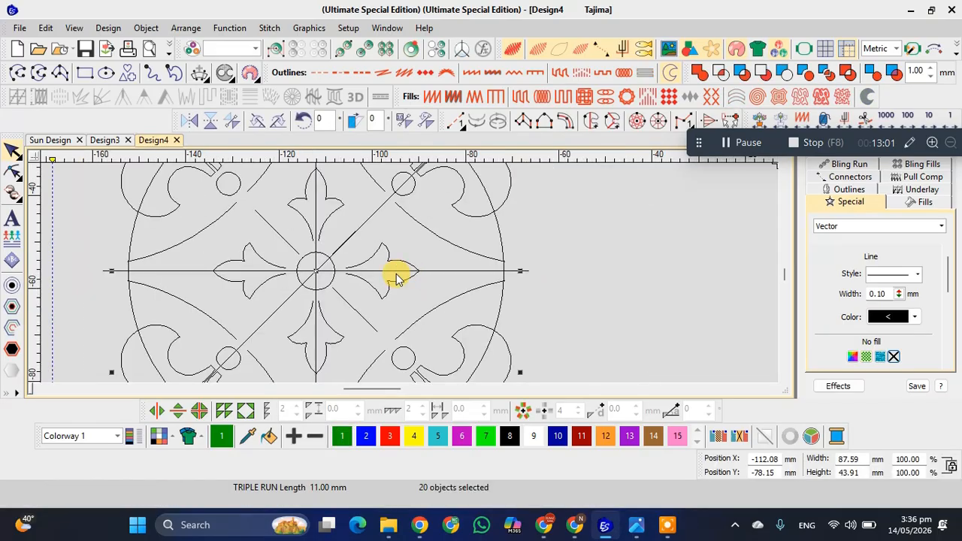
{"action": "scroll", "coordinate": [404, 276], "scroll_direction": "down", "scroll_amount": 1}
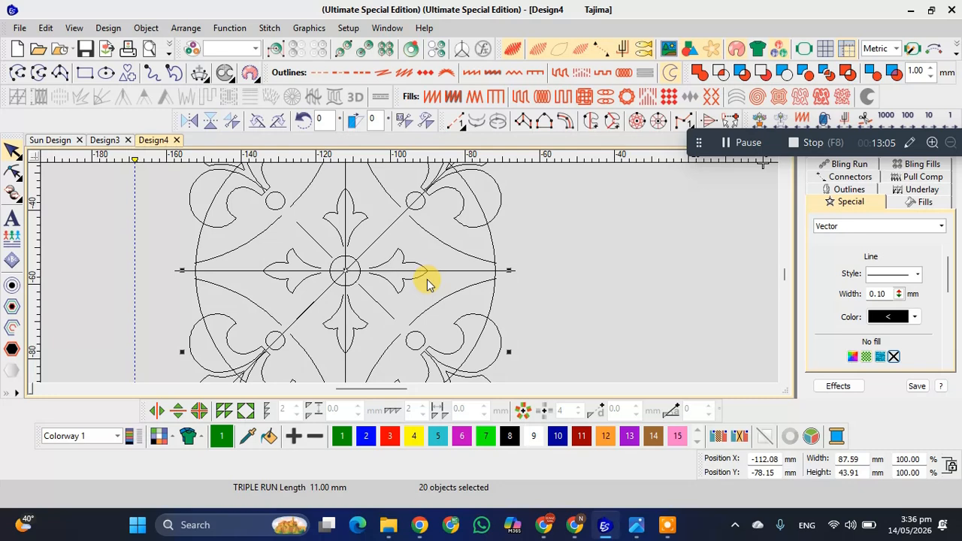
{"action": "key", "text": "ctrl+z"}
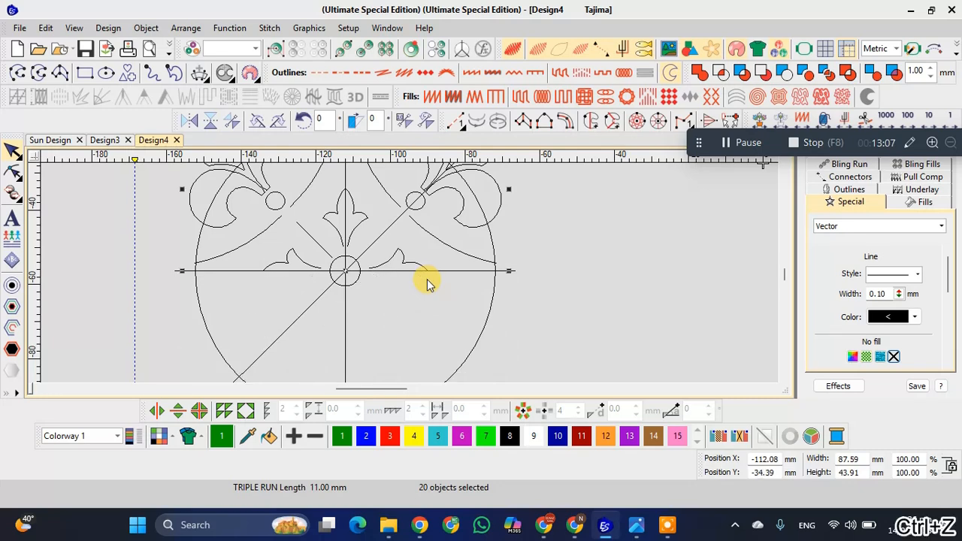
Mirror the duplicated upper half across the horizontal guide, using a reference line along the guide, to complete the full ornament
{"action": "scroll", "coordinate": [425, 272], "scroll_direction": "up", "scroll_amount": 1}
{"action": "key", "text": "m"}
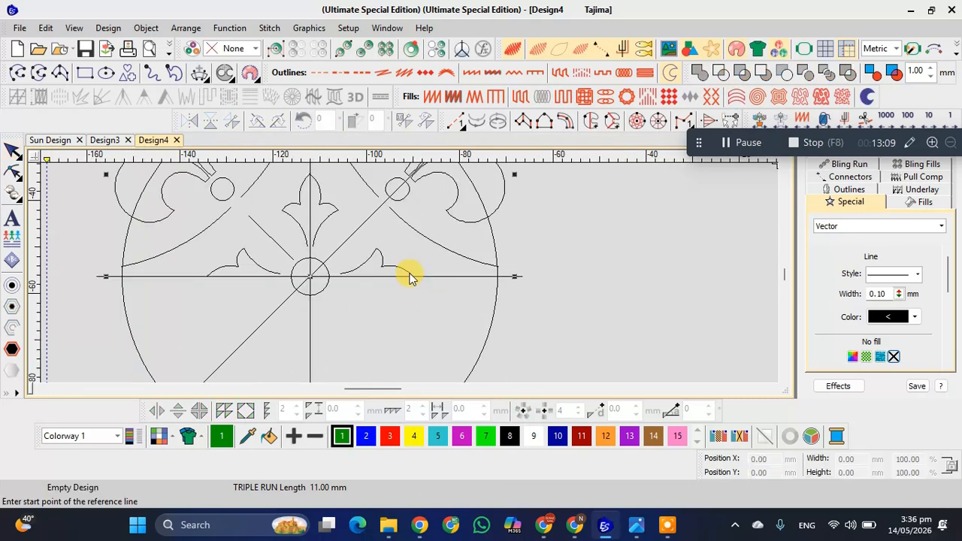
{"action": "scroll", "coordinate": [426, 279], "scroll_direction": "up", "scroll_amount": 1}
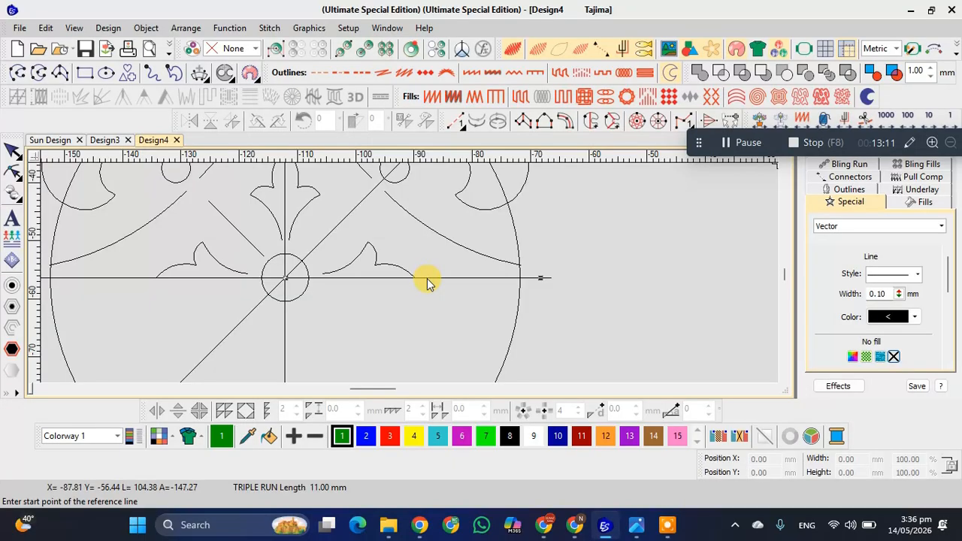
{"action": "left_click", "coordinate": [426, 280]}
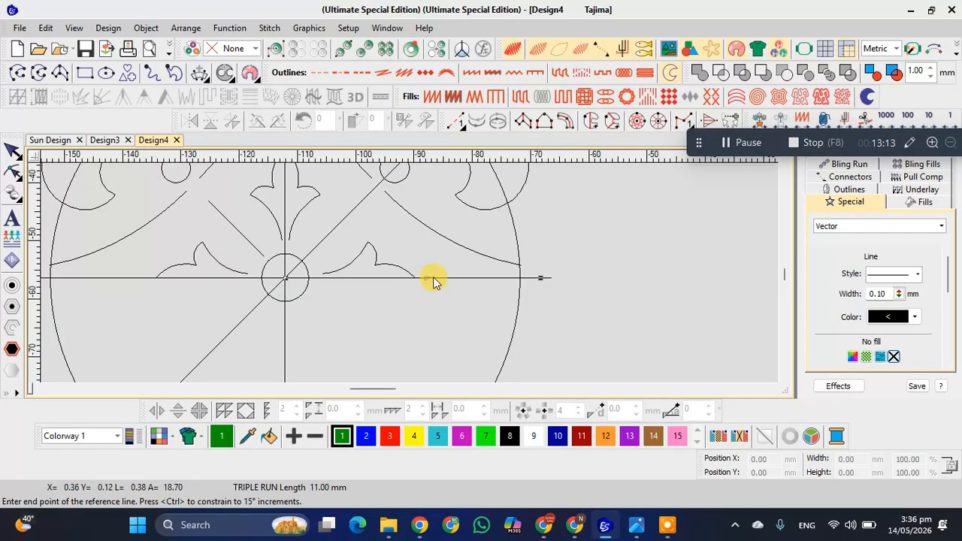
{"action": "left_click", "coordinate": [478, 275]}
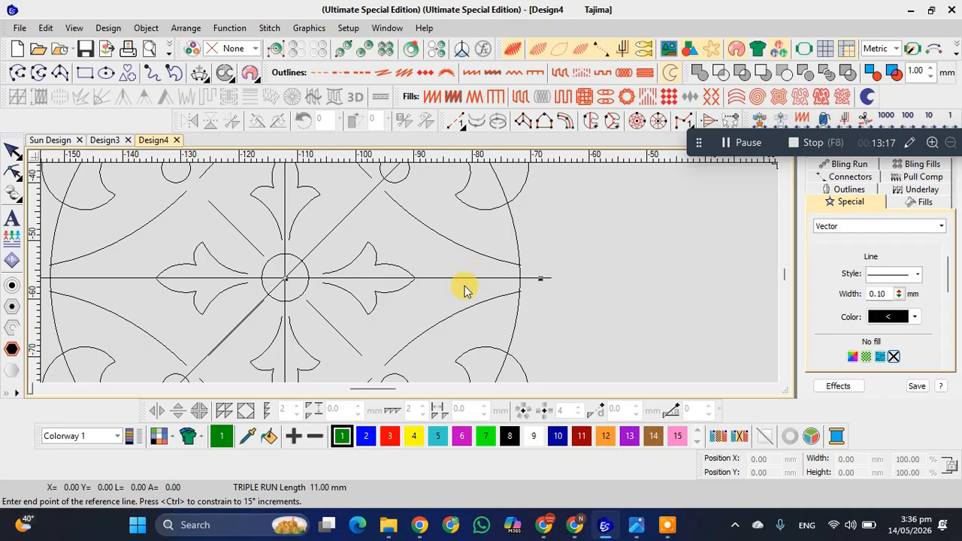
Delete the vertical, diagonal and horizontal guide lines and the large construction circle, keeping only the ornament outlines
{"action": "scroll", "coordinate": [409, 276], "scroll_direction": "down", "scroll_amount": 1}
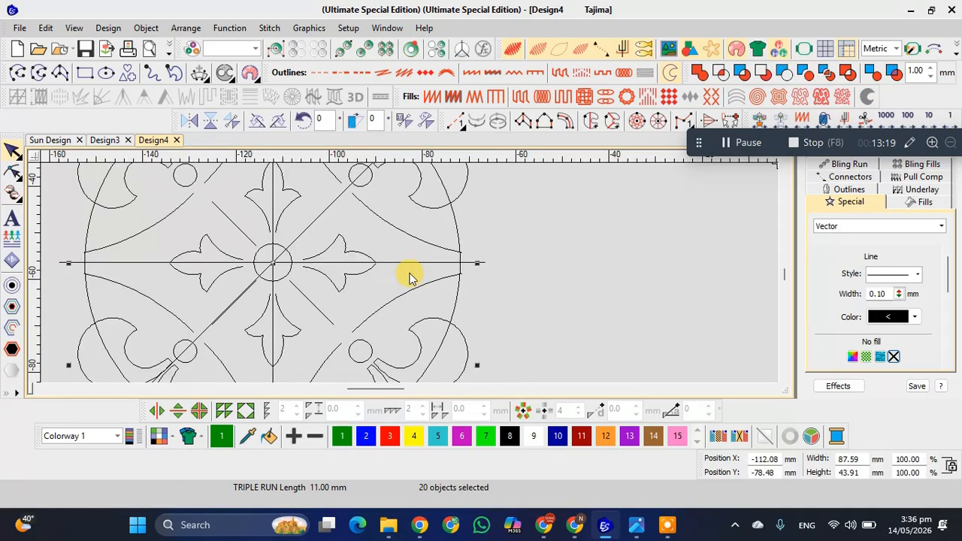
{"action": "scroll", "coordinate": [410, 276], "scroll_direction": "down", "scroll_amount": 1}
{"action": "scroll", "coordinate": [409, 277], "scroll_direction": "down", "scroll_amount": 1}
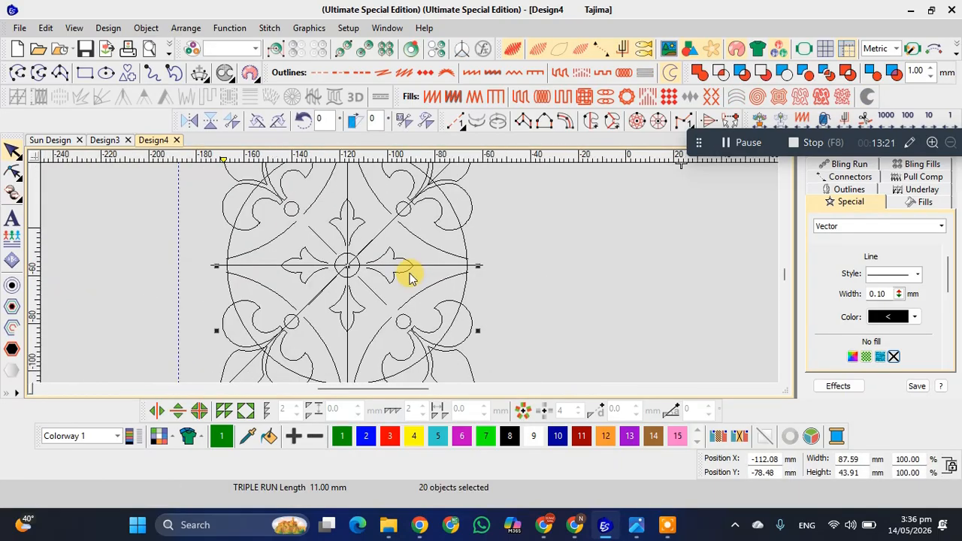
{"action": "scroll", "coordinate": [410, 276], "scroll_direction": "down", "scroll_amount": 1}
{"action": "scroll", "coordinate": [408, 274], "scroll_direction": "down", "scroll_amount": 1}
{"action": "left_click", "coordinate": [371, 195]}
{"action": "left_click", "coordinate": [369, 186]}
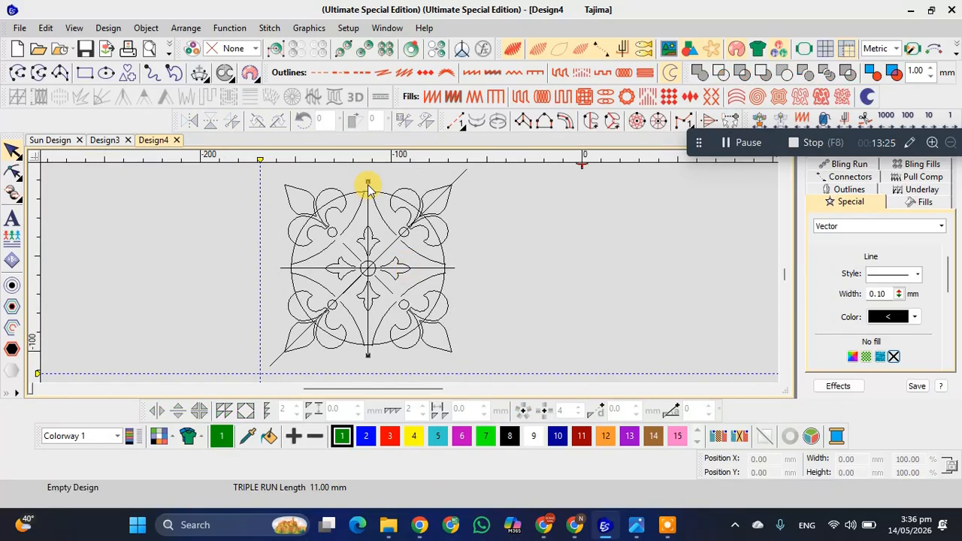
{"action": "key", "text": "Delete"}
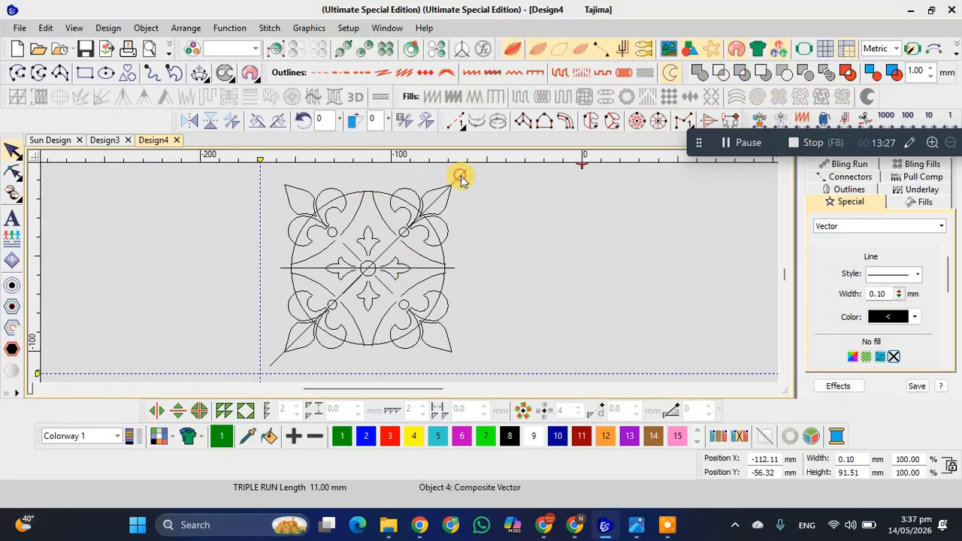
{"action": "left_click", "coordinate": [455, 181]}
{"action": "key", "text": "Delete"}
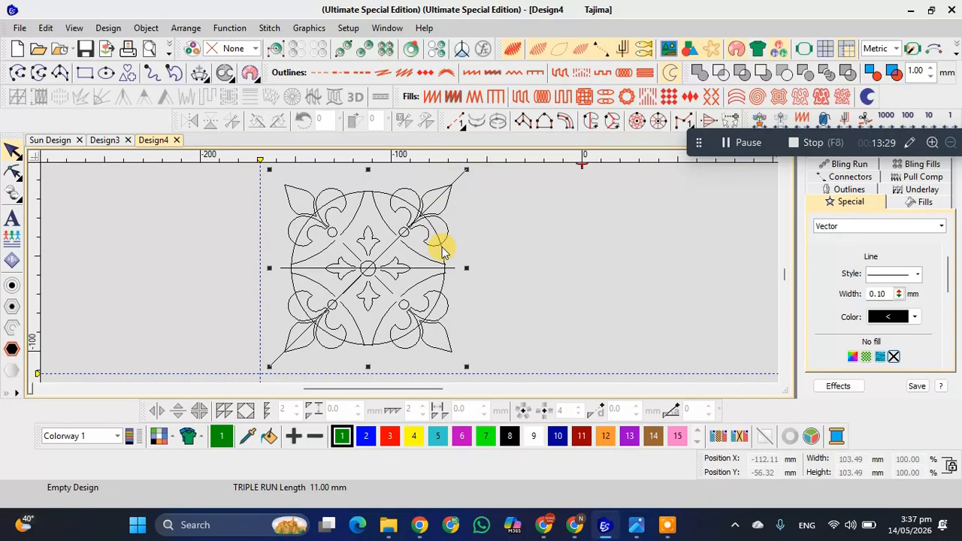
{"action": "key", "text": "Delete"}
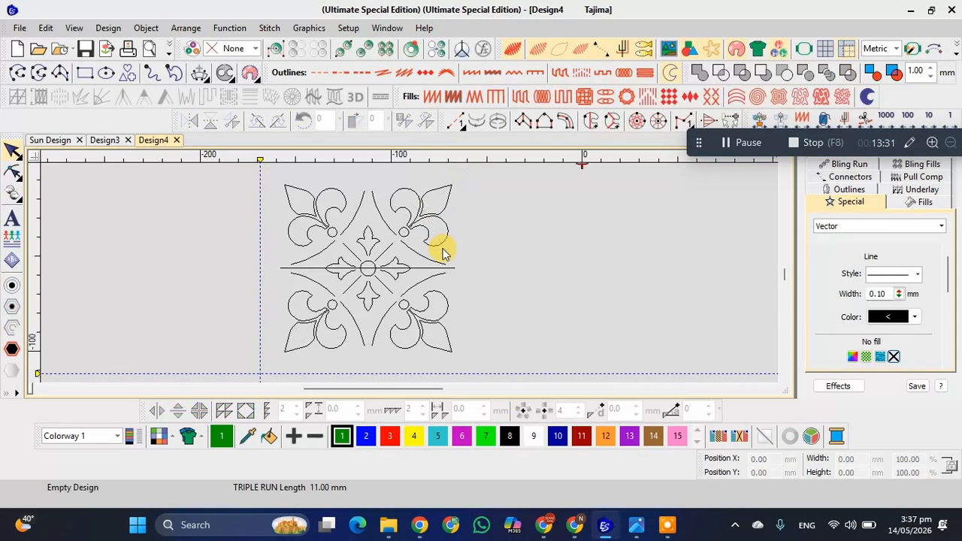
{"action": "left_click", "coordinate": [439, 269]}
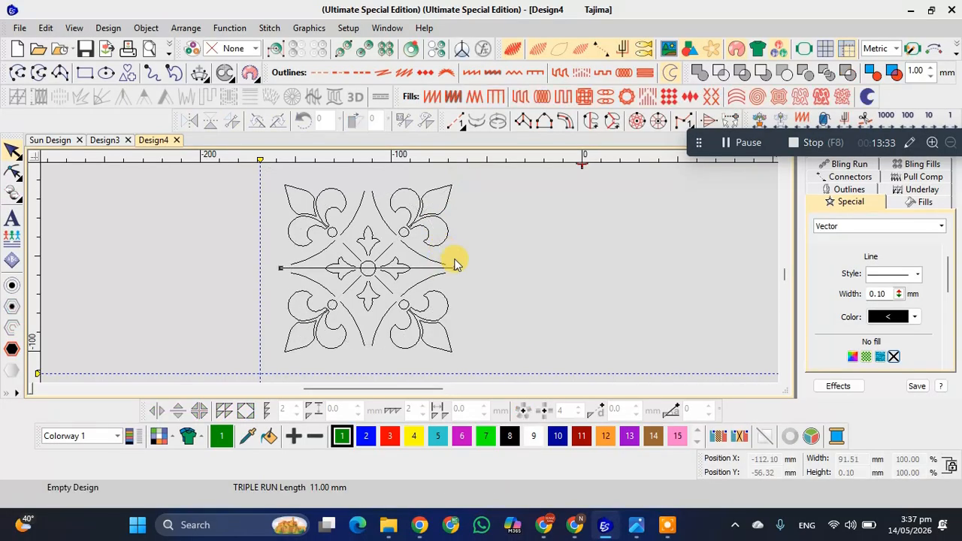
{"action": "key", "text": "Delete"}
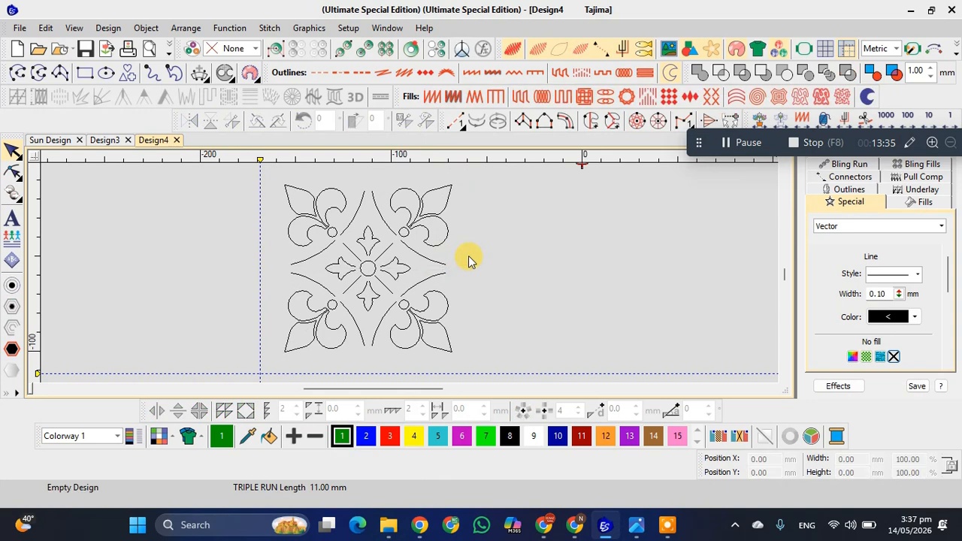
Select and group the whole ornament, then move the group slightly to about X -119.6 mm, Y -57.6 mm
{"action": "scroll", "coordinate": [469, 260], "scroll_direction": "down", "scroll_amount": 1}
{"action": "scroll", "coordinate": [307, 242], "scroll_direction": "down", "scroll_amount": 1}
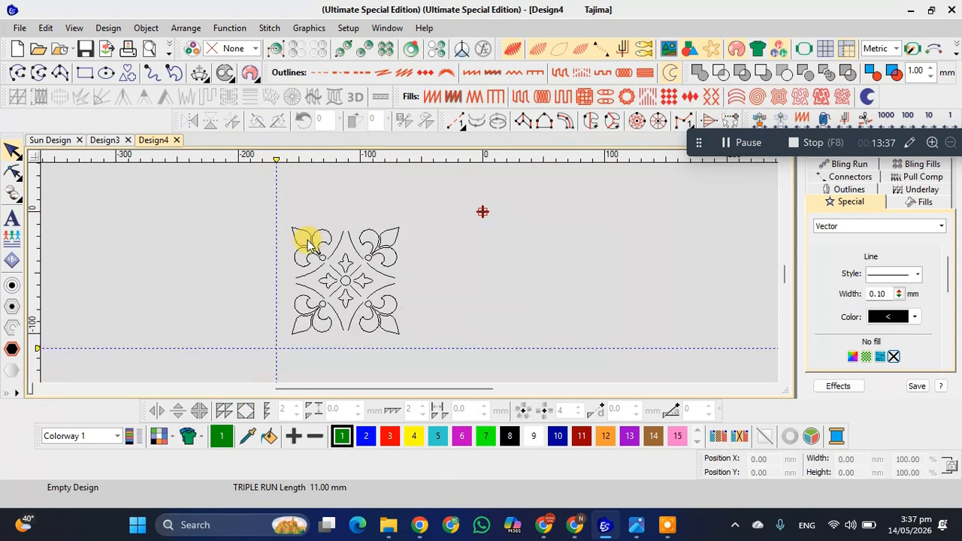
{"action": "left_click_drag", "start_coordinate": [256, 212], "coordinate": [414, 339]}
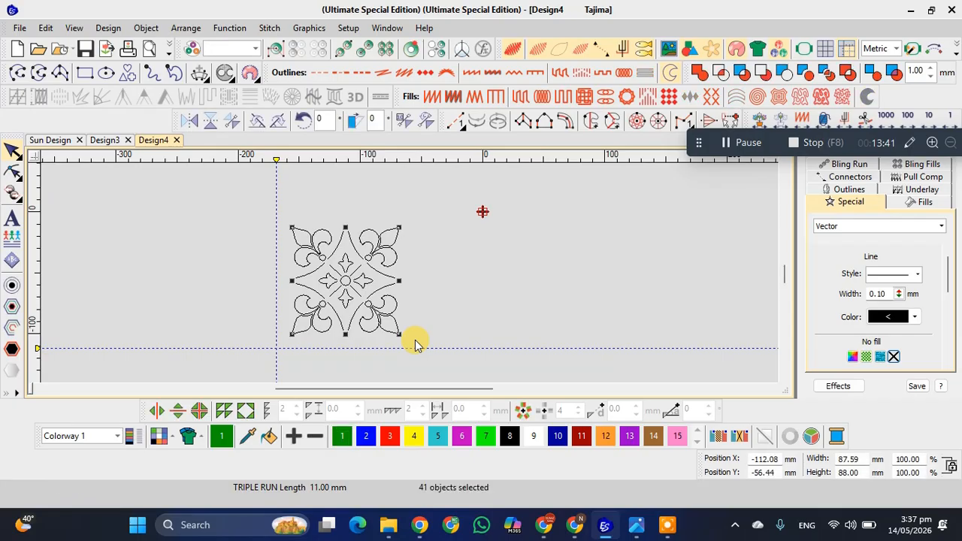
{"action": "key", "text": "ctrl+g"}
{"action": "left_click", "coordinate": [430, 316]}
{"action": "left_click_drag", "start_coordinate": [375, 304], "coordinate": [355, 293]}
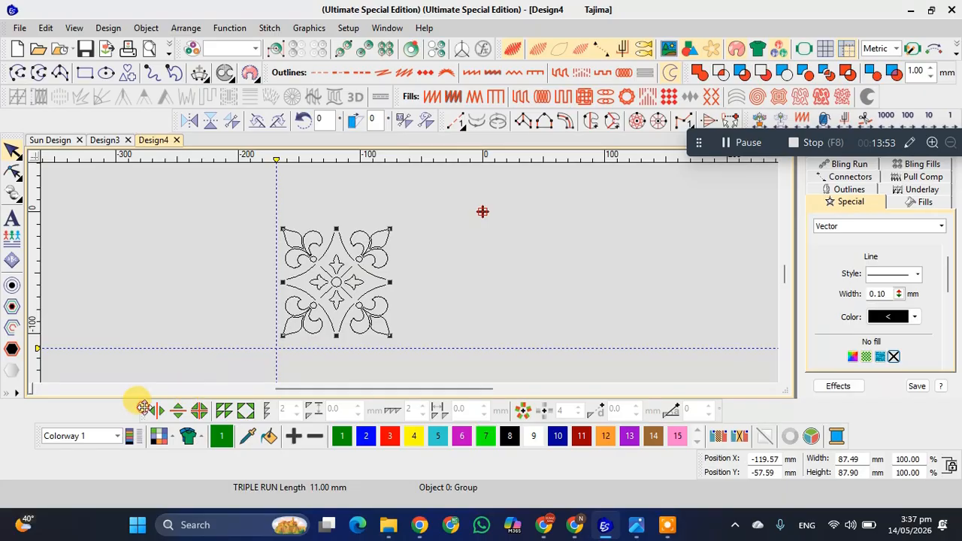
Undock and hide the Mirror Merge tools, then show them again and dock them back in place, keeping the ornament selected
{"action": "left_click_drag", "start_coordinate": [148, 410], "coordinate": [194, 183]}
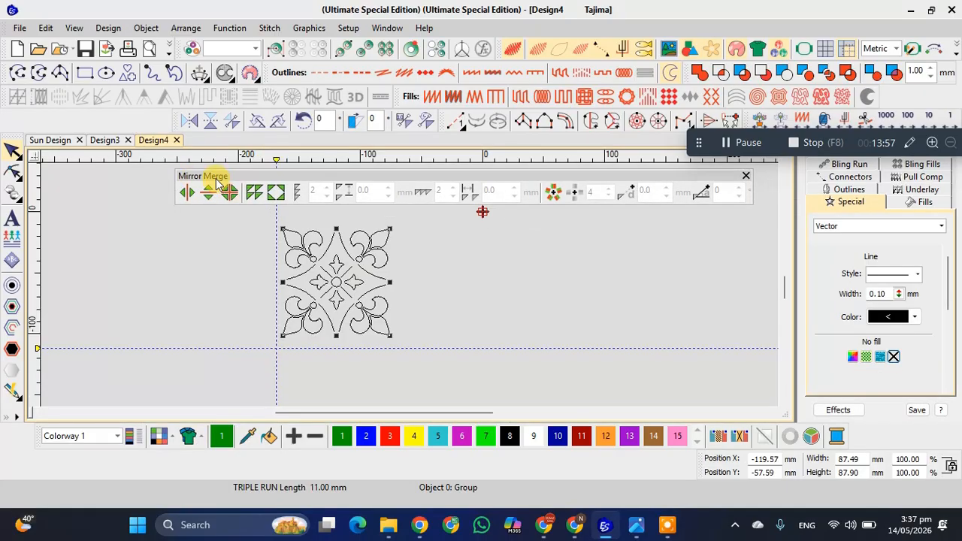
{"action": "left_click", "coordinate": [745, 175]}
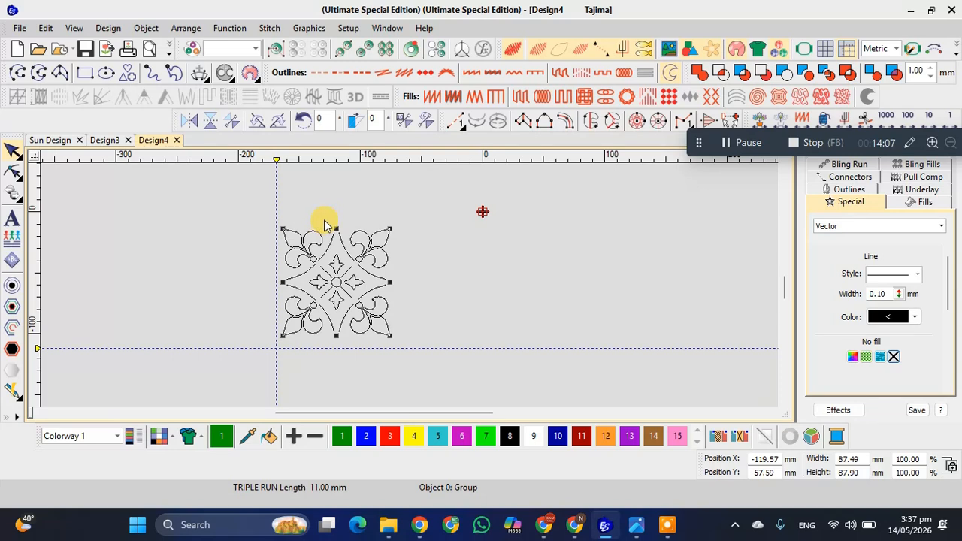
{"action": "left_click", "coordinate": [385, 30]}
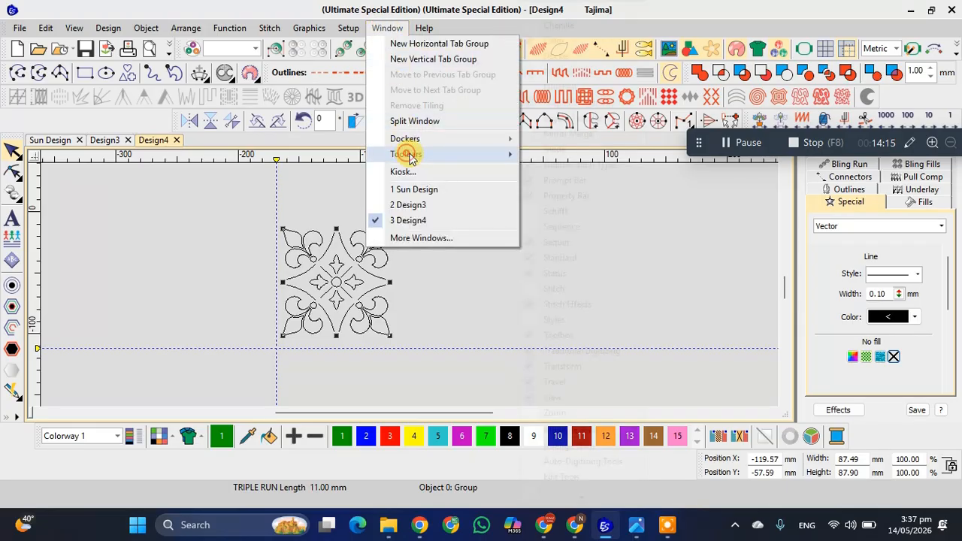
{"action": "mouse_move", "coordinate": [425, 154]}
{"action": "left_click", "coordinate": [559, 182]}
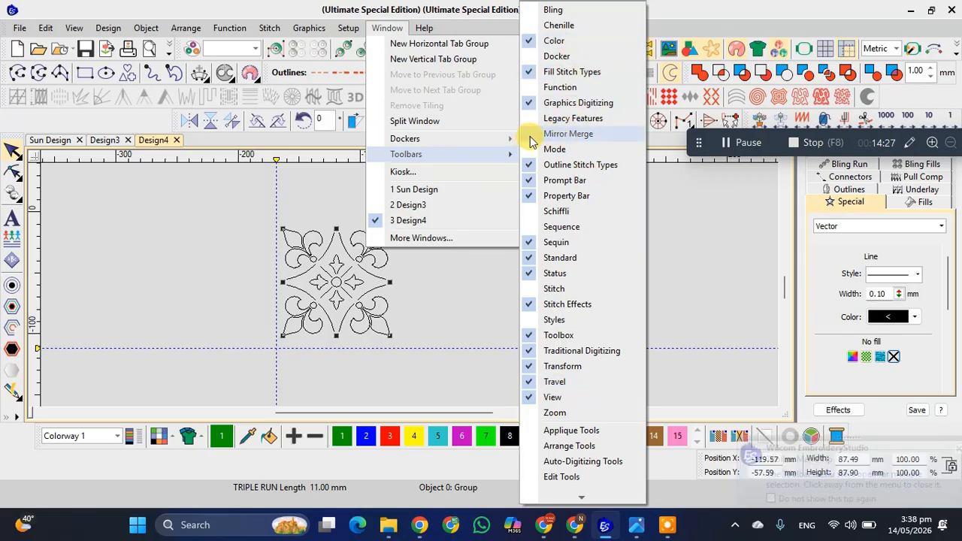
{"action": "left_click", "coordinate": [562, 135]}
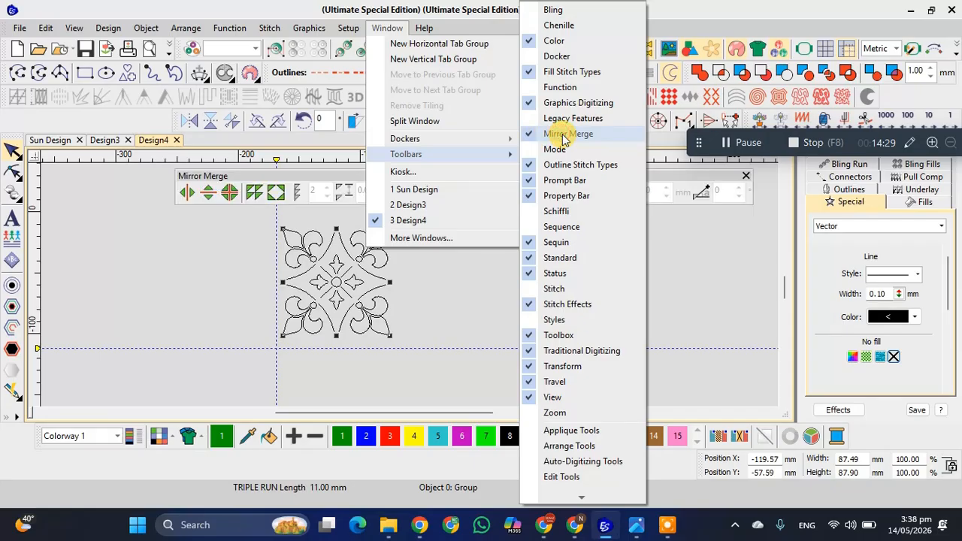
{"action": "left_click", "coordinate": [181, 219]}
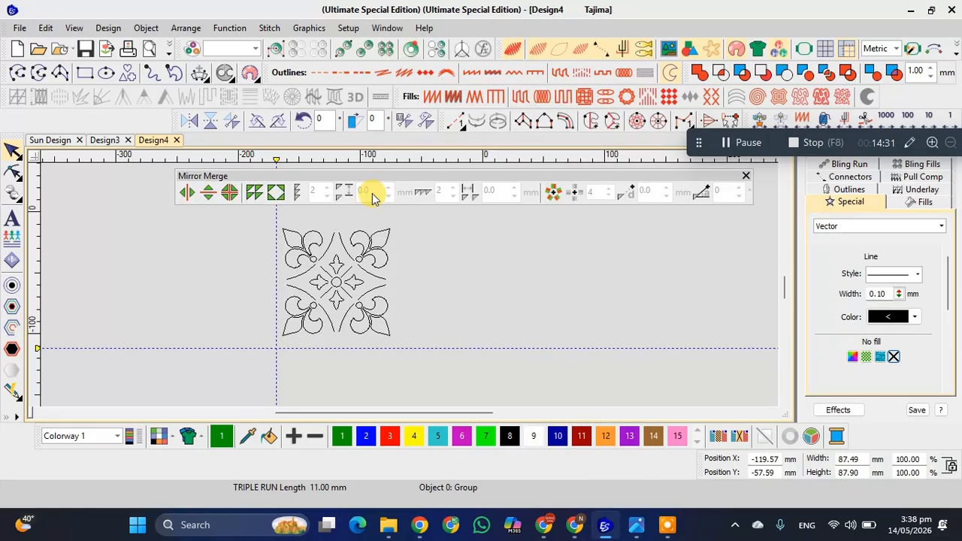
{"action": "left_click", "coordinate": [385, 244]}
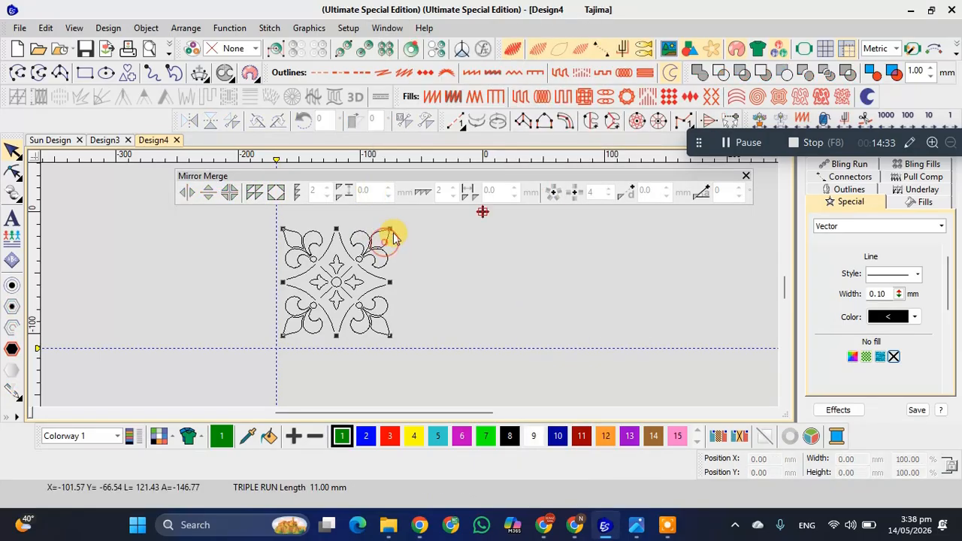
{"action": "double_click", "coordinate": [407, 177]}
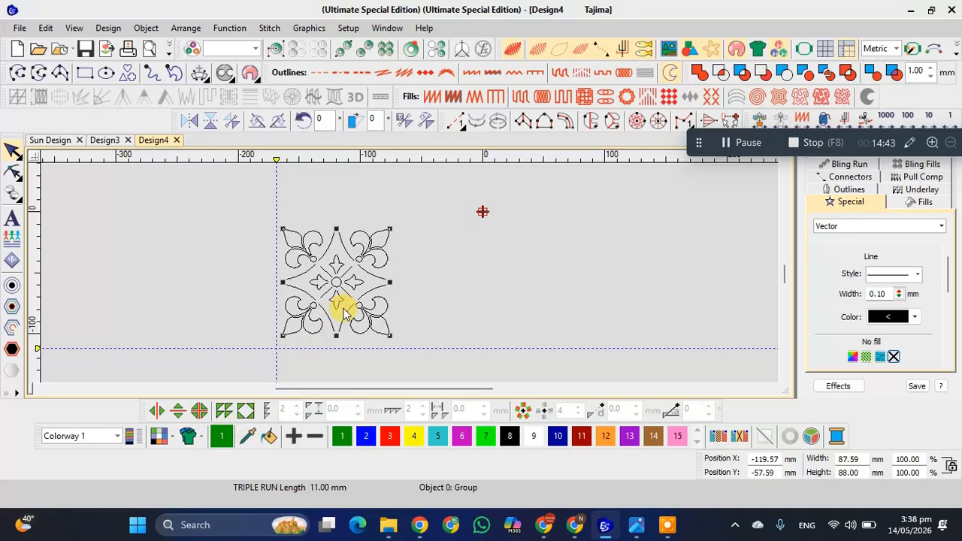
Configure an array of the ornament group with 4 rows and 6 columns, then leave the array preview
{"action": "left_click", "coordinate": [223, 411]}
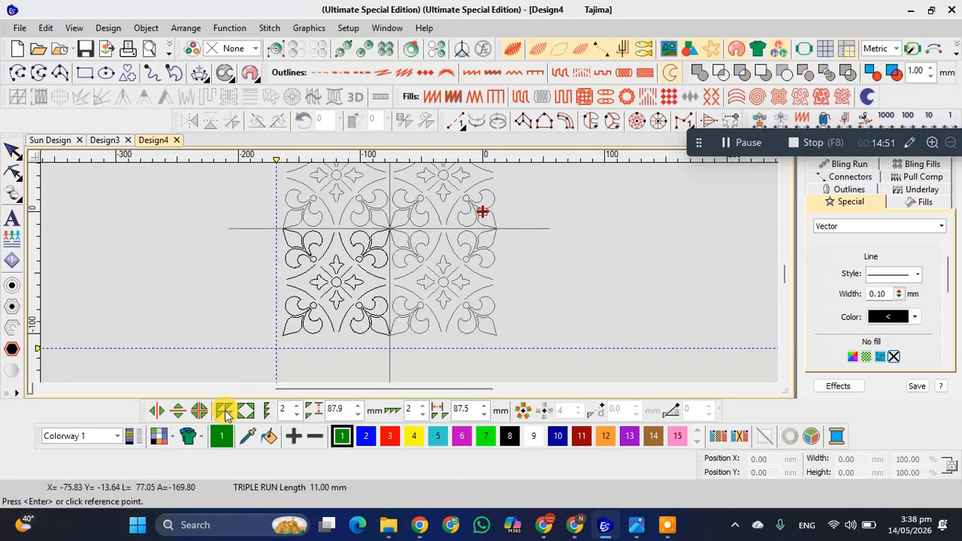
{"action": "left_click", "coordinate": [294, 408]}
{"action": "left_click", "coordinate": [295, 407]}
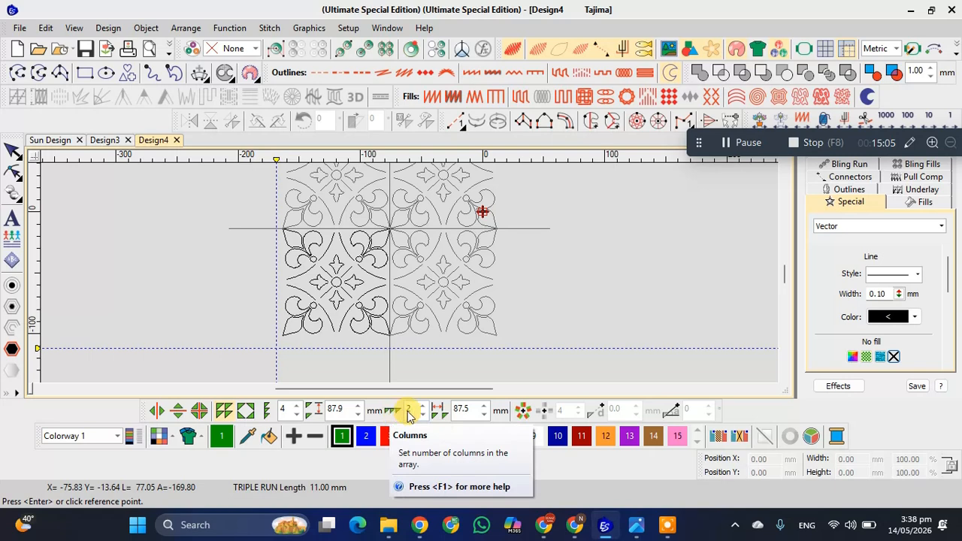
{"action": "left_click", "coordinate": [425, 409]}
{"action": "left_click", "coordinate": [425, 408]}
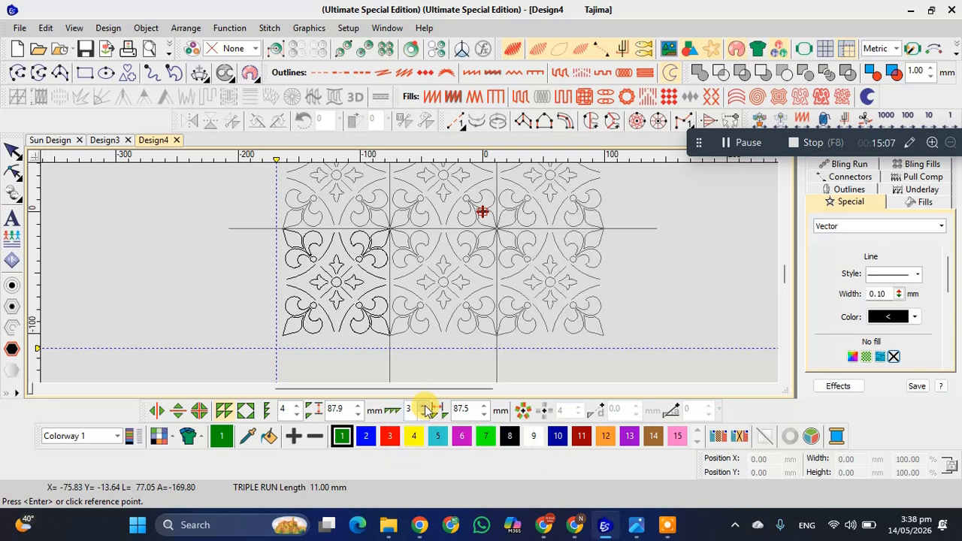
{"action": "left_click", "coordinate": [424, 409]}
{"action": "left_click", "coordinate": [425, 409]}
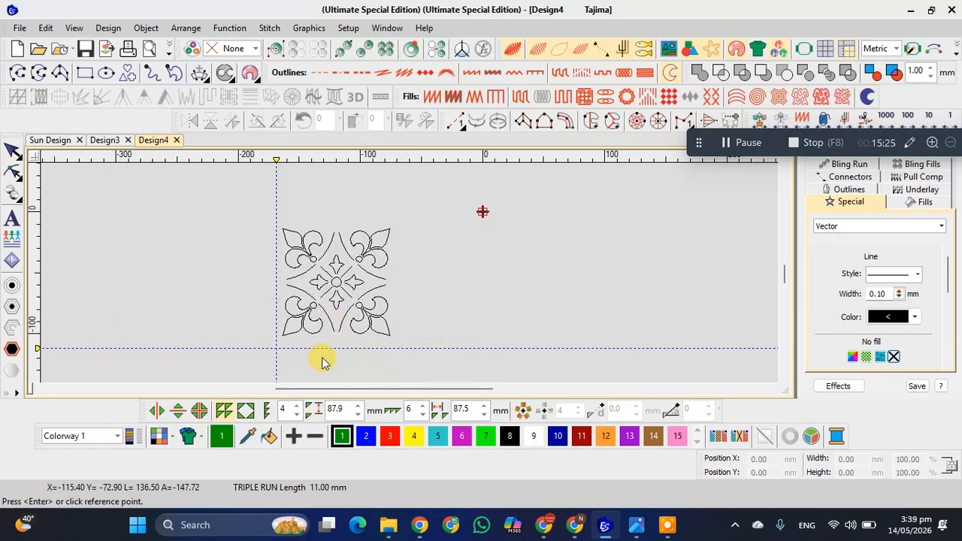
{"action": "key", "text": "Escape"}
Array the selected ornament group in 4 rows and 6 columns at the preset edge-to-edge spacing
{"action": "left_click", "coordinate": [325, 315]}
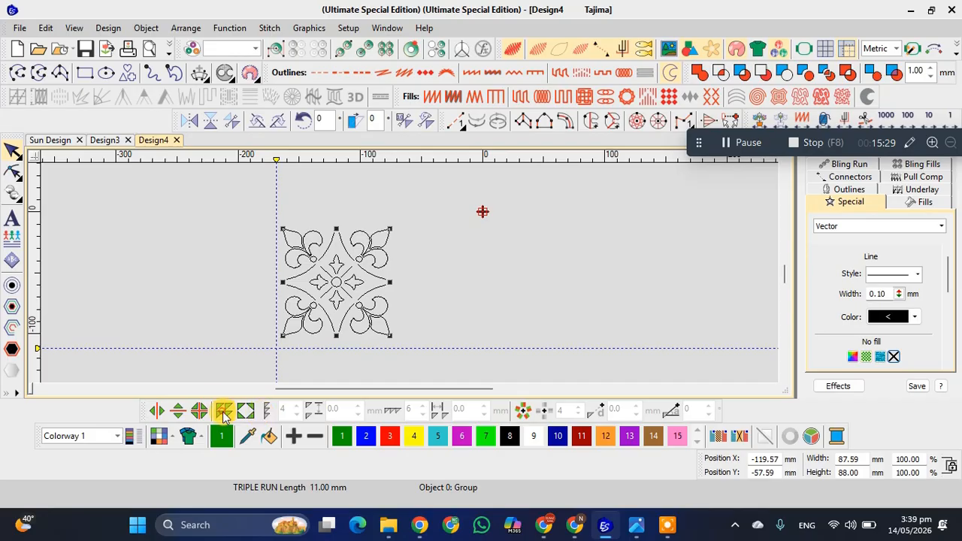
{"action": "left_click", "coordinate": [223, 409]}
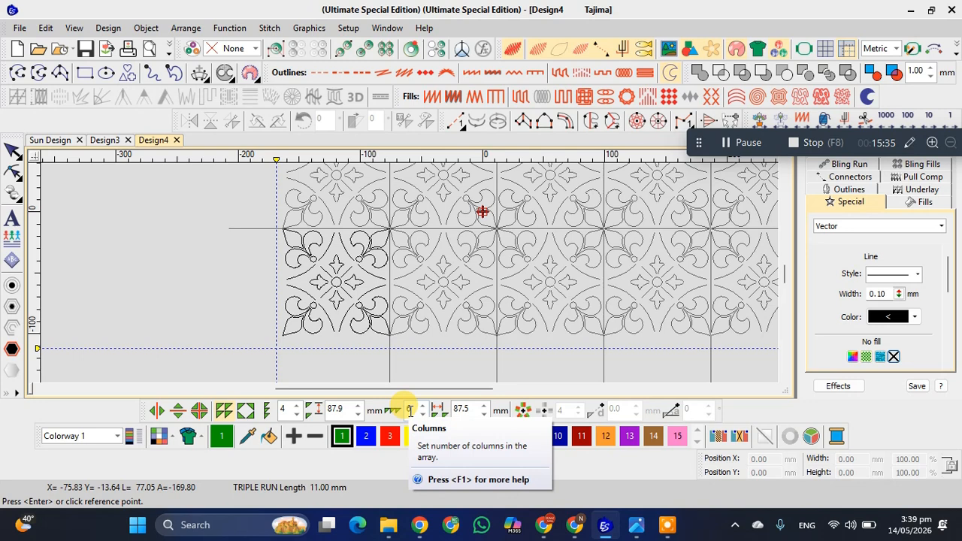
{"action": "key", "text": "Return"}
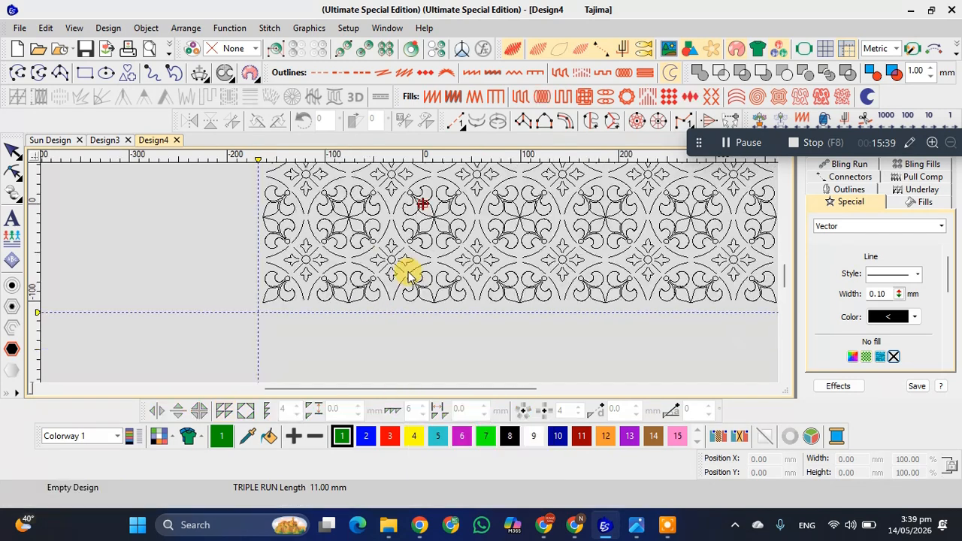
Examine the repeated ornament pattern as a whole and up close, checking how neighbouring motifs meet
{"action": "key", "text": "0"}
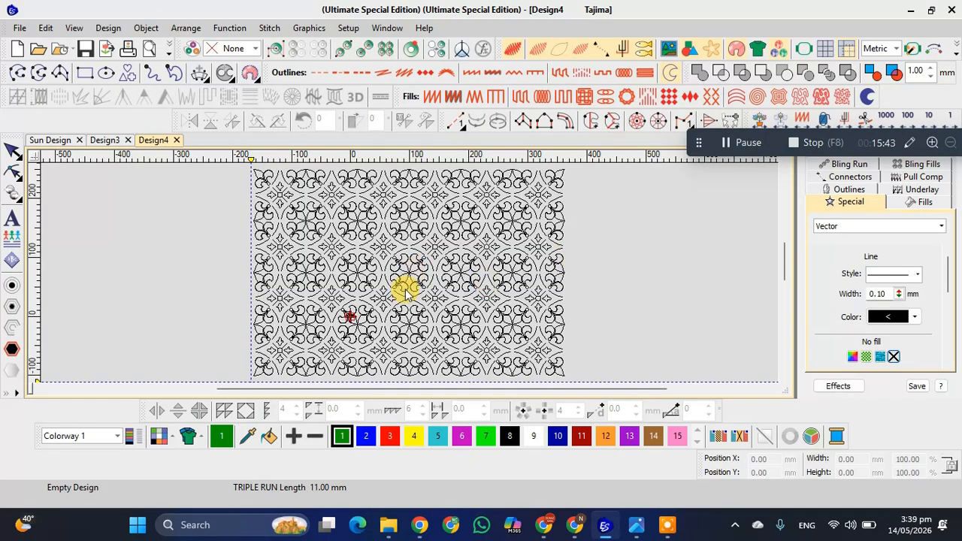
{"action": "scroll", "coordinate": [408, 292], "scroll_direction": "up", "scroll_amount": 1}
{"action": "scroll", "coordinate": [409, 276], "scroll_direction": "up", "scroll_amount": 1}
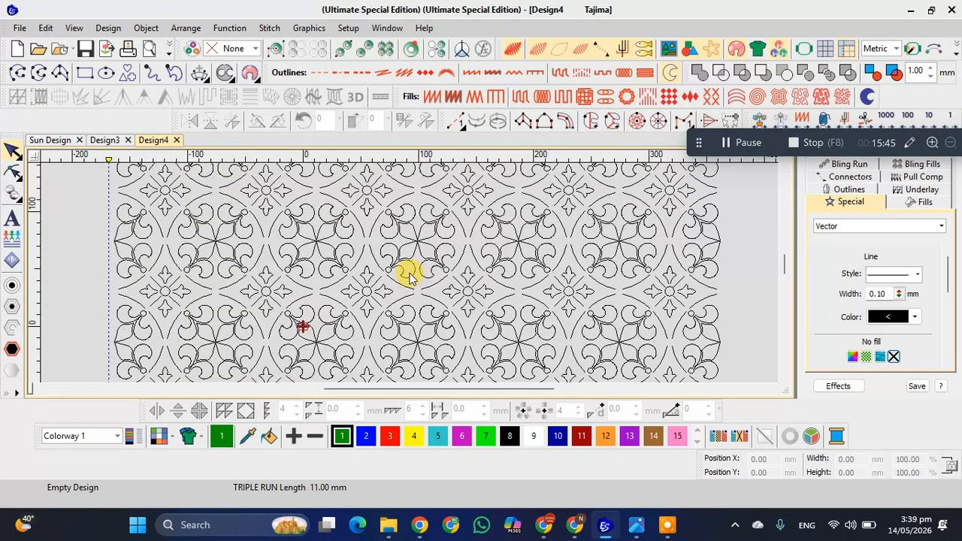
{"action": "scroll", "coordinate": [409, 276], "scroll_direction": "up", "scroll_amount": 1}
{"action": "scroll", "coordinate": [409, 277], "scroll_direction": "down", "scroll_amount": 2}
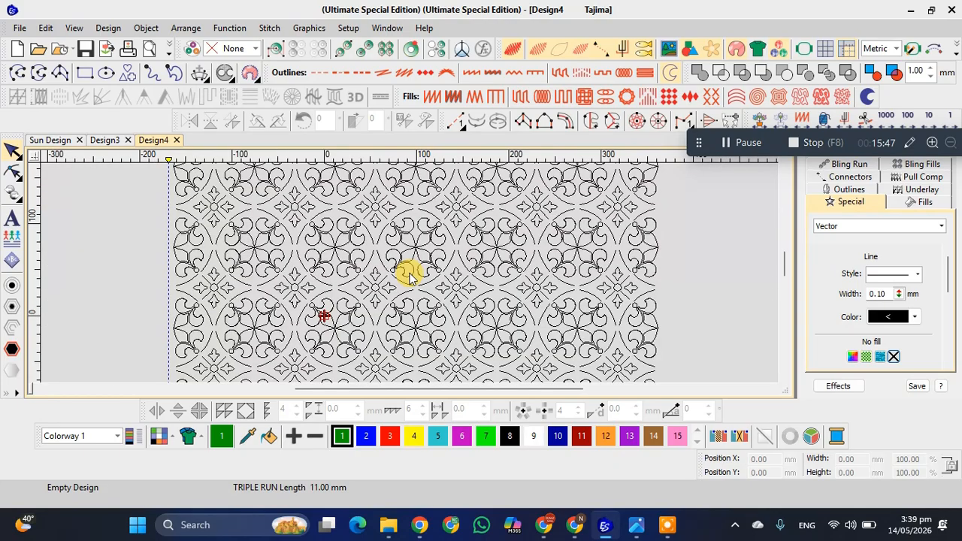
{"action": "scroll", "coordinate": [409, 276], "scroll_direction": "down", "scroll_amount": 1}
{"action": "scroll", "coordinate": [409, 277], "scroll_direction": "down", "scroll_amount": 1}
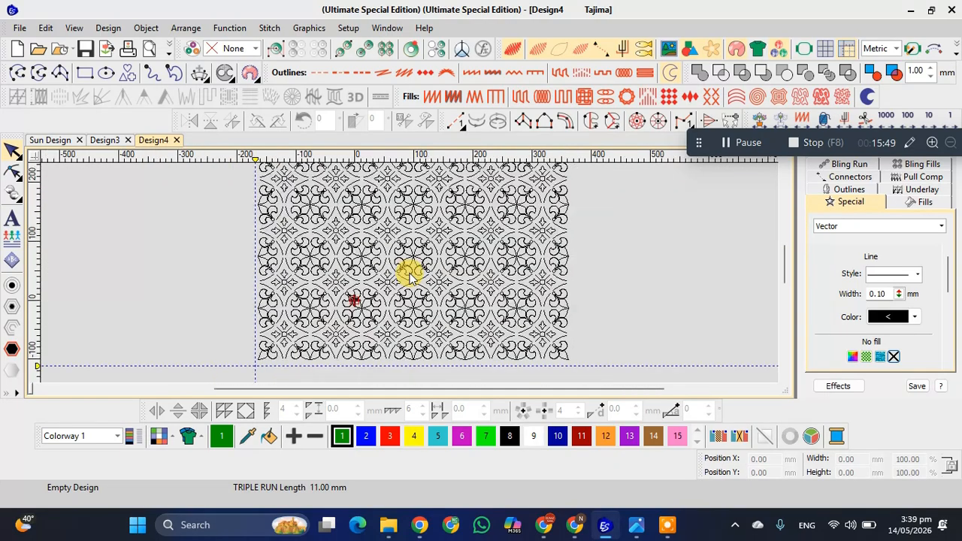
{"action": "scroll", "coordinate": [408, 277], "scroll_direction": "up", "scroll_amount": 1}
{"action": "scroll", "coordinate": [409, 277], "scroll_direction": "down", "scroll_amount": 1}
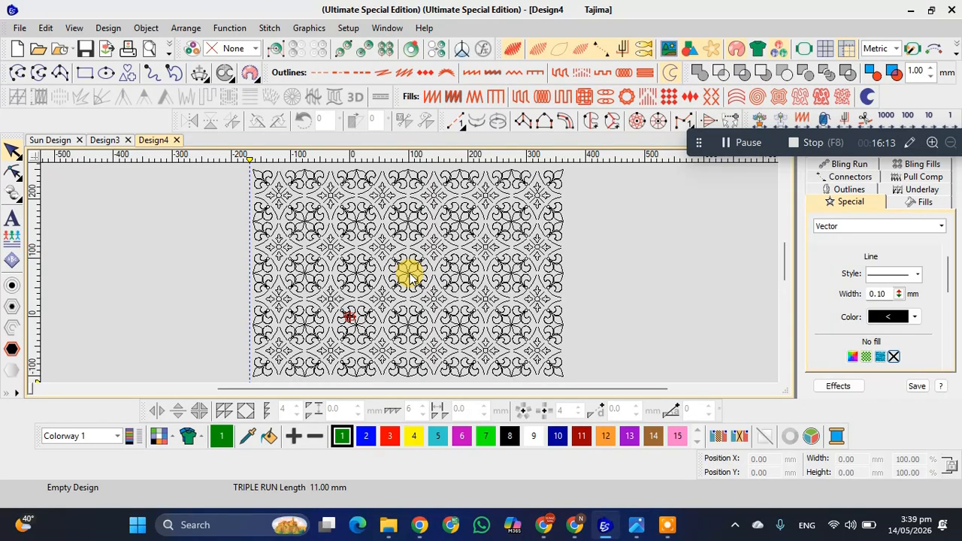
Undo the array and start a new array from the single ornament group
{"action": "left_click", "coordinate": [315, 294]}
{"action": "key", "text": "ctrl+z"}
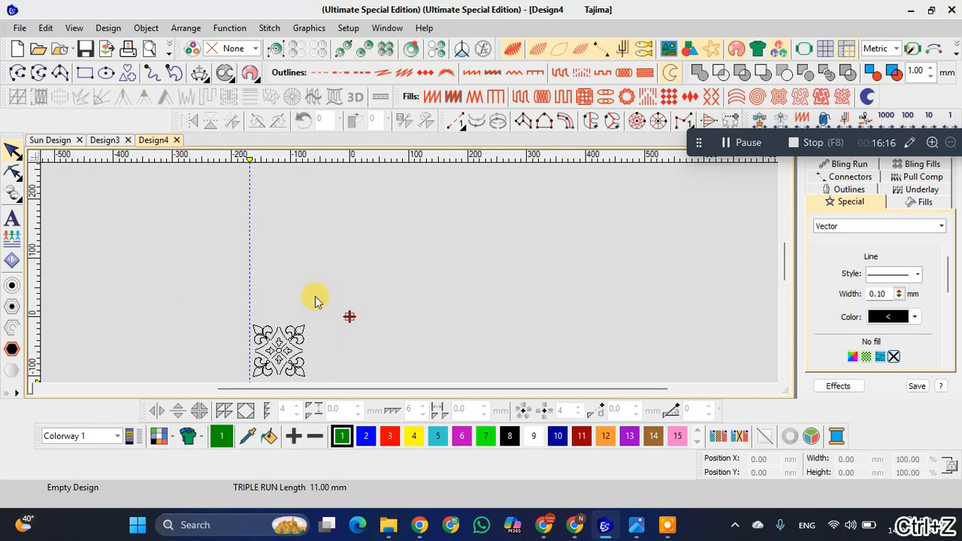
{"action": "left_click", "coordinate": [277, 329]}
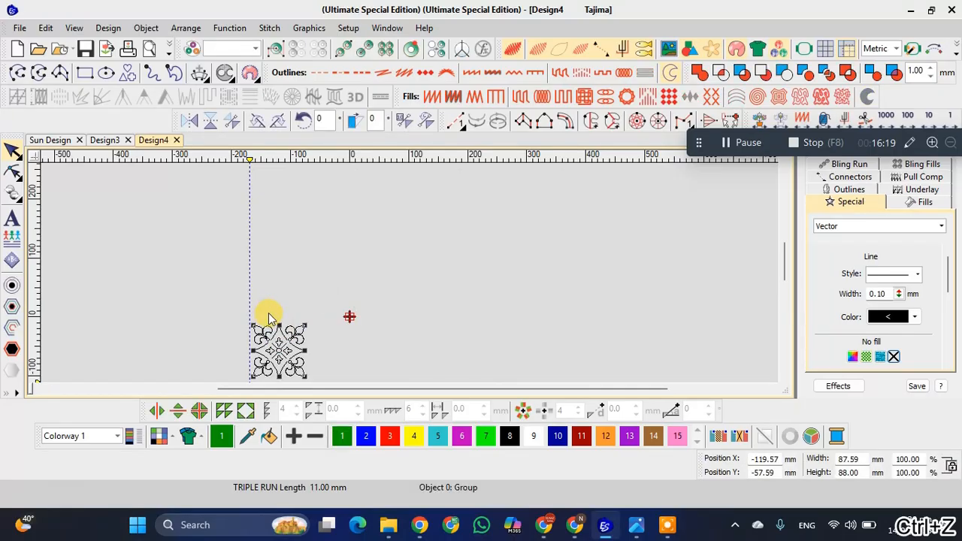
{"action": "left_click", "coordinate": [225, 410]}
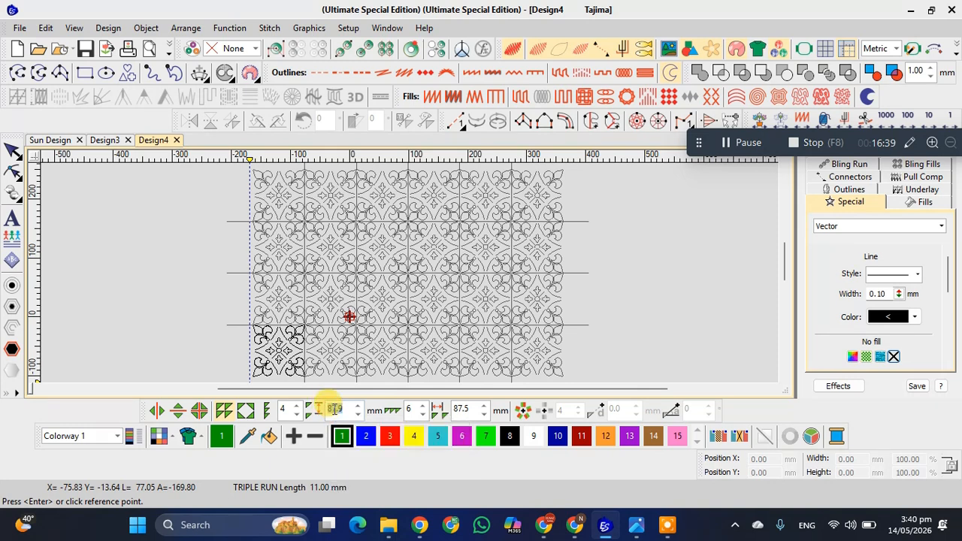
Set the array's row spacing to 107.9 mm and column spacing to 107.5 mm, and create the 4-by-6 array
{"action": "left_click", "coordinate": [329, 412]}
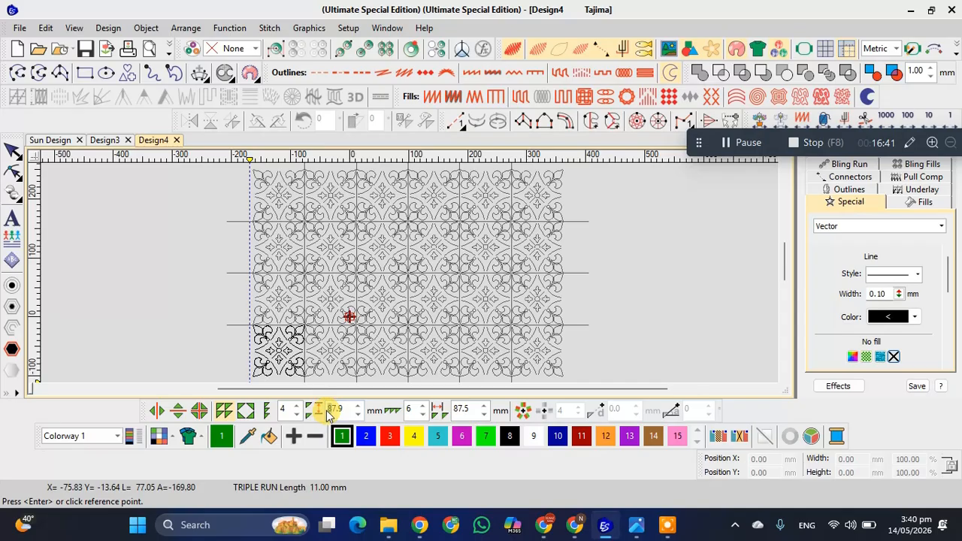
{"action": "type", "text": "10"}
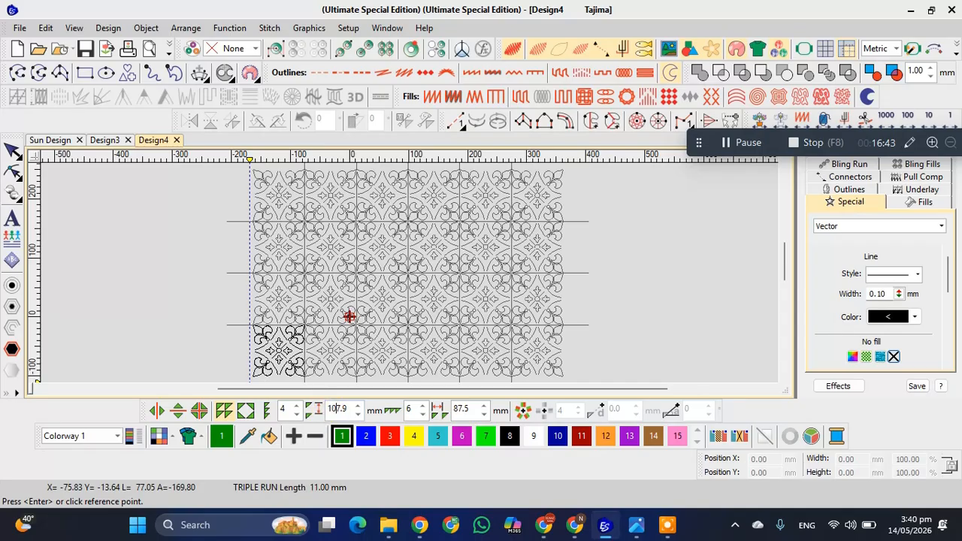
{"action": "left_click", "coordinate": [386, 411]}
{"action": "left_click", "coordinate": [434, 406]}
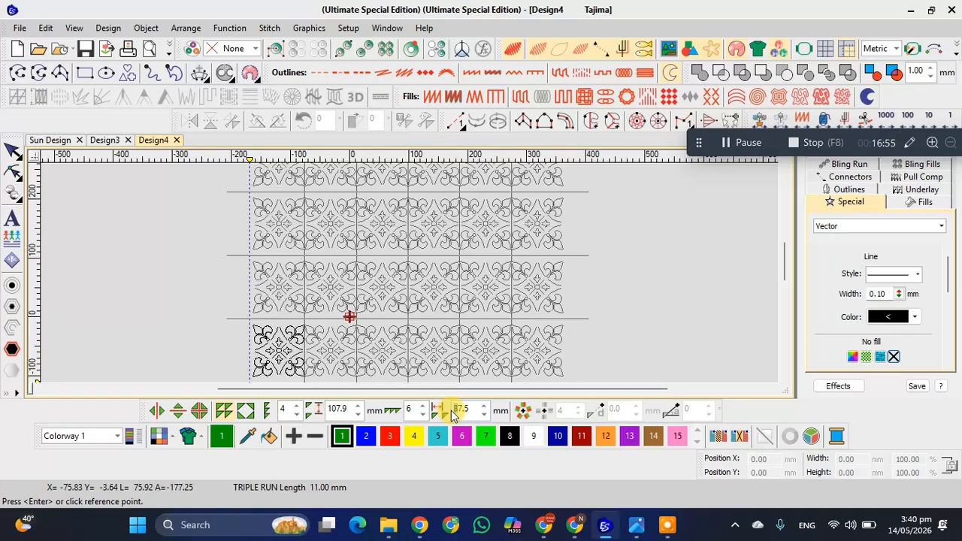
{"action": "type", "text": "17.5"}
{"action": "type", "text": "0"}
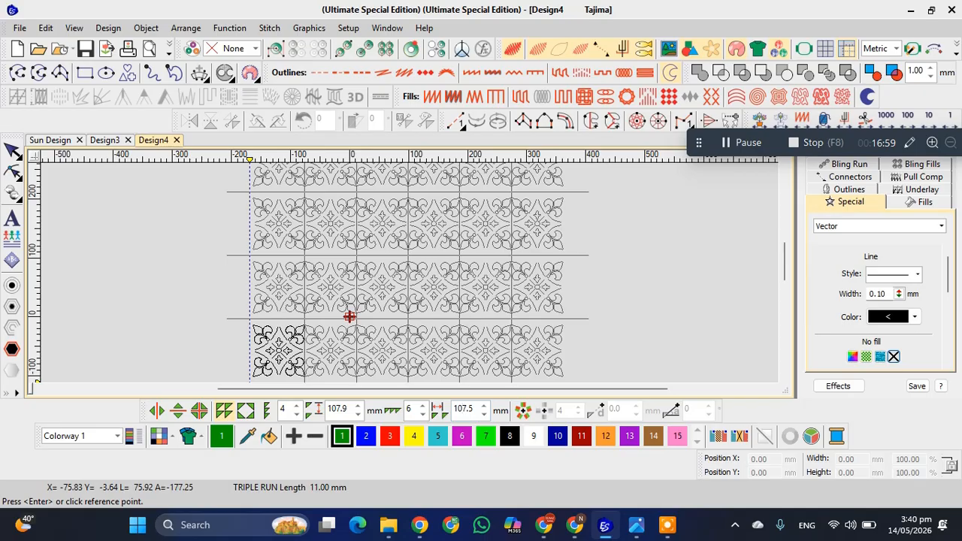
{"action": "key", "text": "Return"}
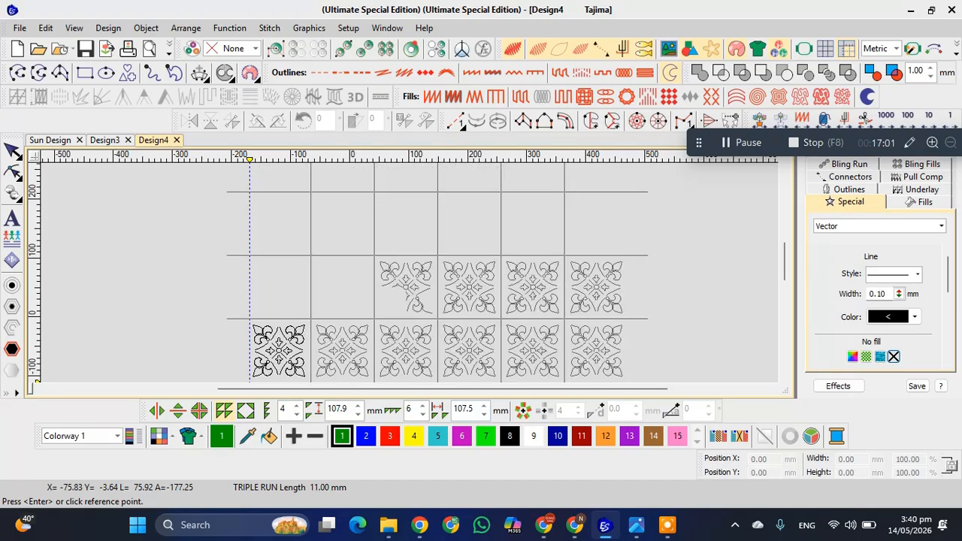
{"action": "left_click", "coordinate": [348, 317]}
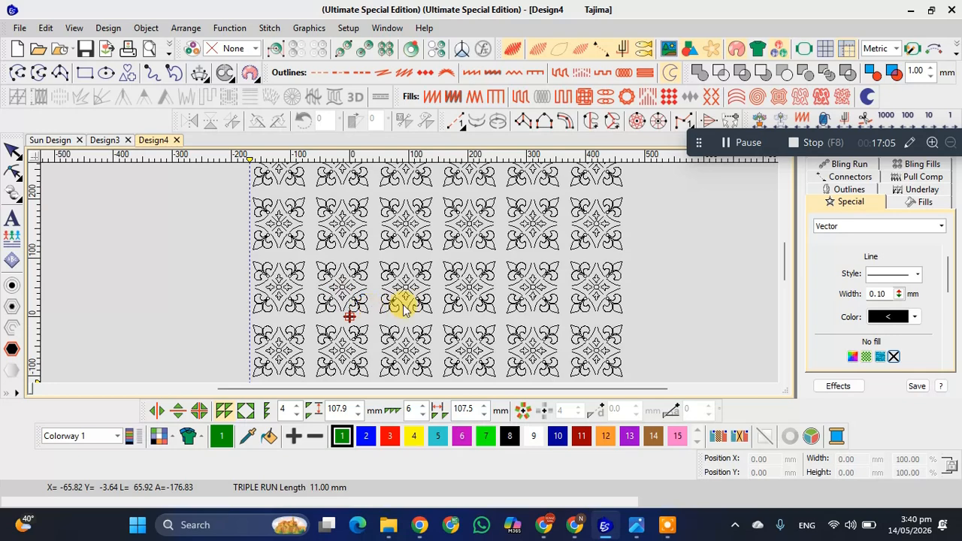
{"action": "scroll", "coordinate": [406, 305], "scroll_direction": "down", "scroll_amount": 1}
{"action": "scroll", "coordinate": [451, 241], "scroll_direction": "up", "scroll_amount": 2}
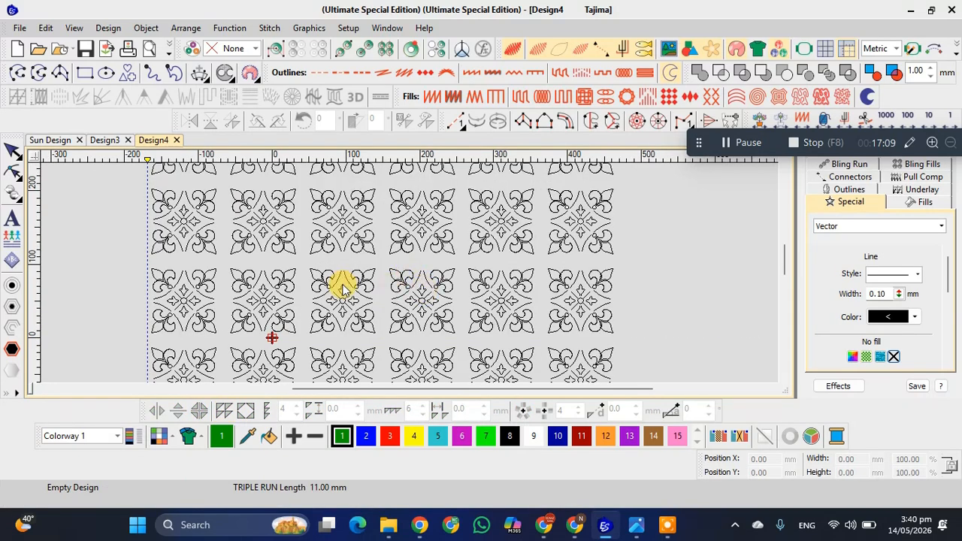
{"action": "scroll", "coordinate": [409, 277], "scroll_direction": "up", "scroll_amount": 1}
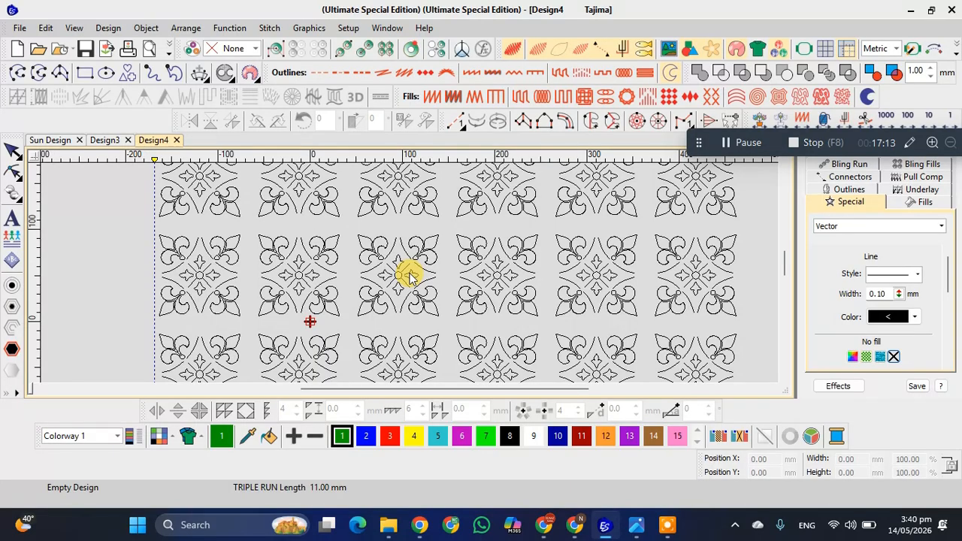
{"action": "scroll", "coordinate": [409, 277], "scroll_direction": "down", "scroll_amount": 1}
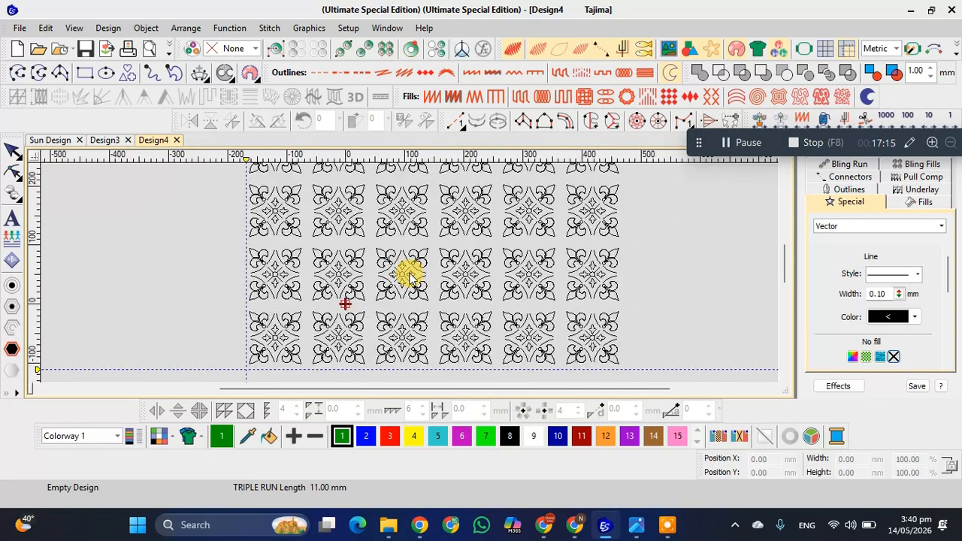
{"action": "scroll", "coordinate": [409, 277], "scroll_direction": "up", "scroll_amount": 1}
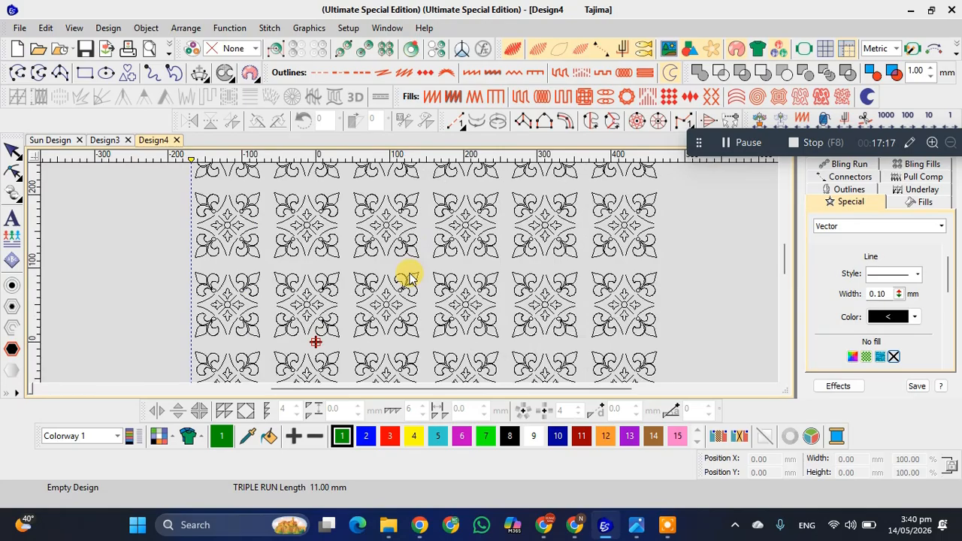